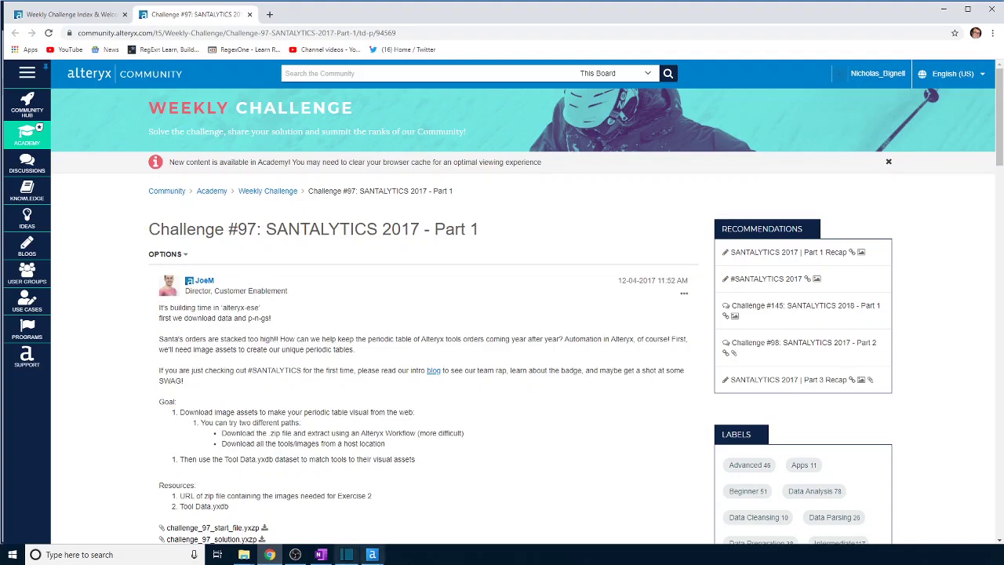
# Switch to Alteryx Designer and examine the exercise brief, the Method 2 inputs including Tool Data.yxdb, and the sample output.
pyautogui.click(372, 555)
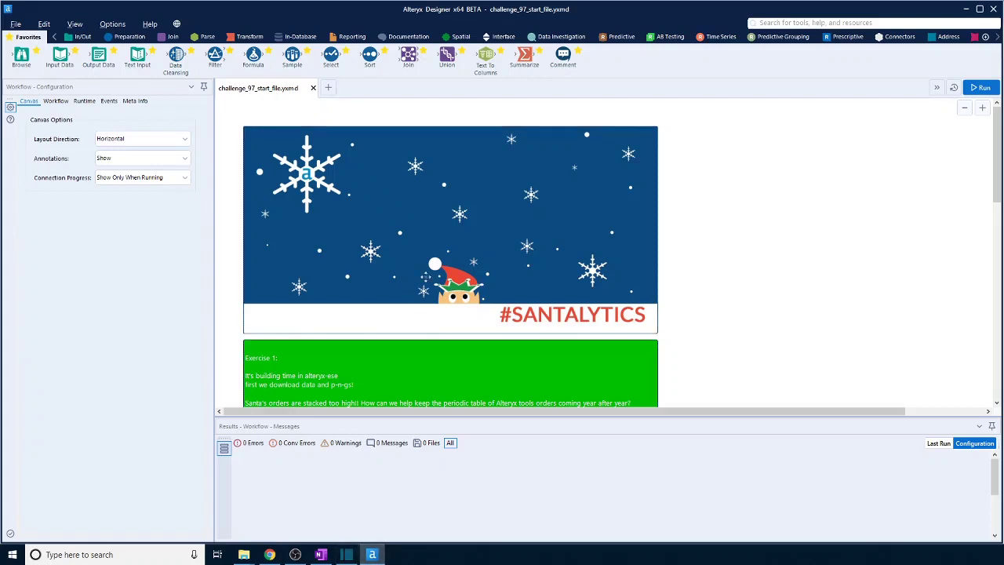
pyautogui.scroll(-5, 426, 273)
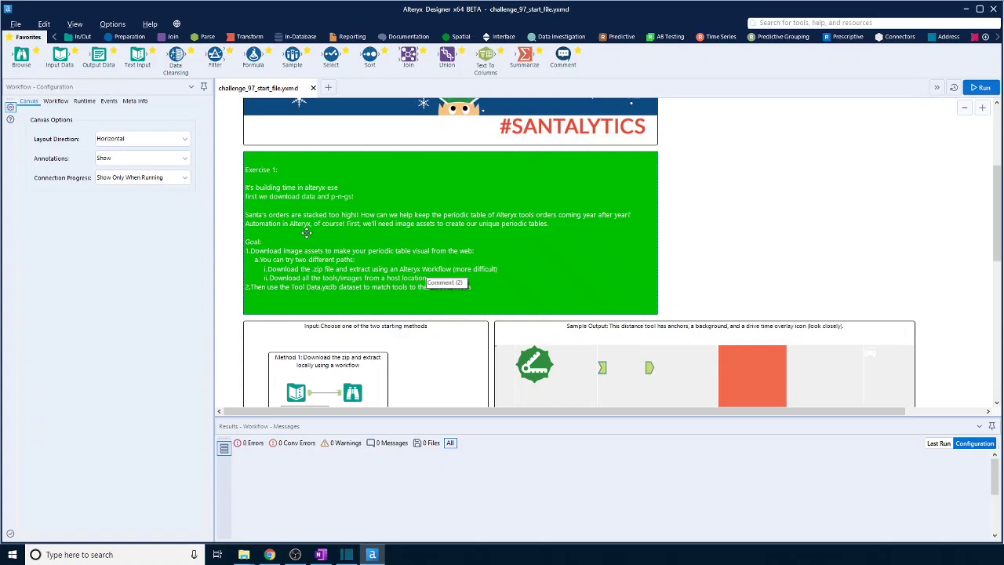
pyautogui.scroll(-1, 306, 233)
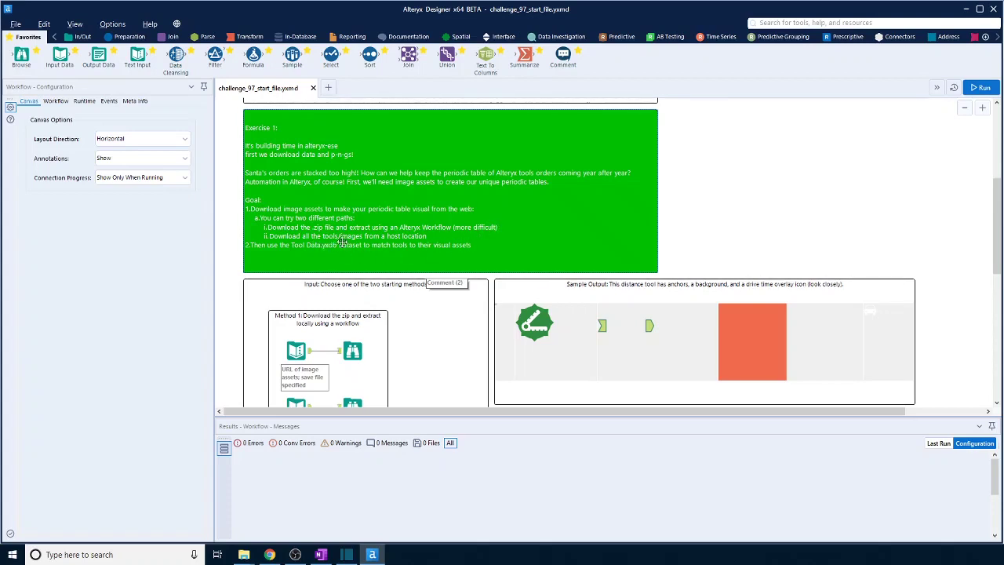
pyautogui.scroll(-3, 345, 247)
pyautogui.scroll(-1, 348, 241)
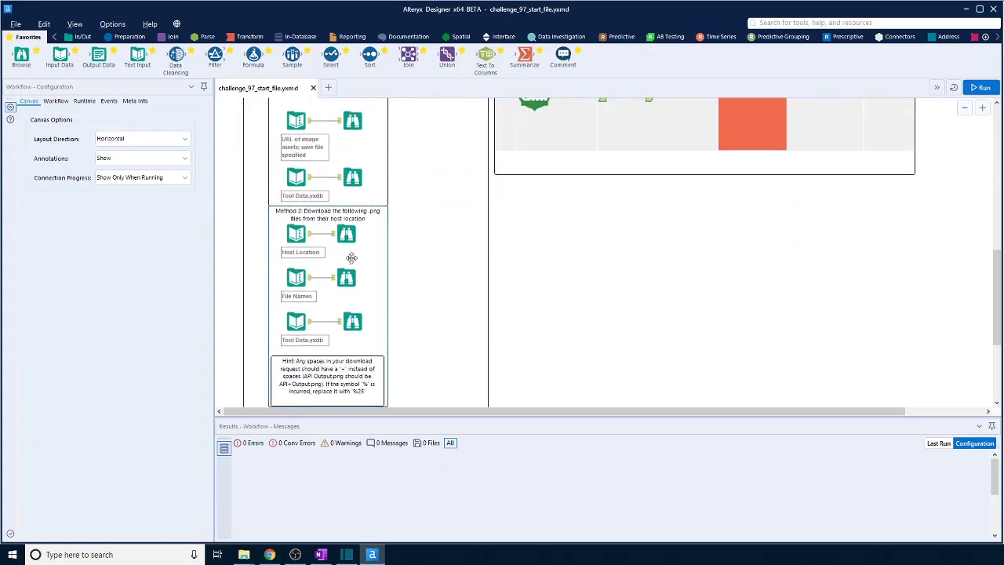
pyautogui.scroll(1, 298, 282)
pyautogui.click(311, 304)
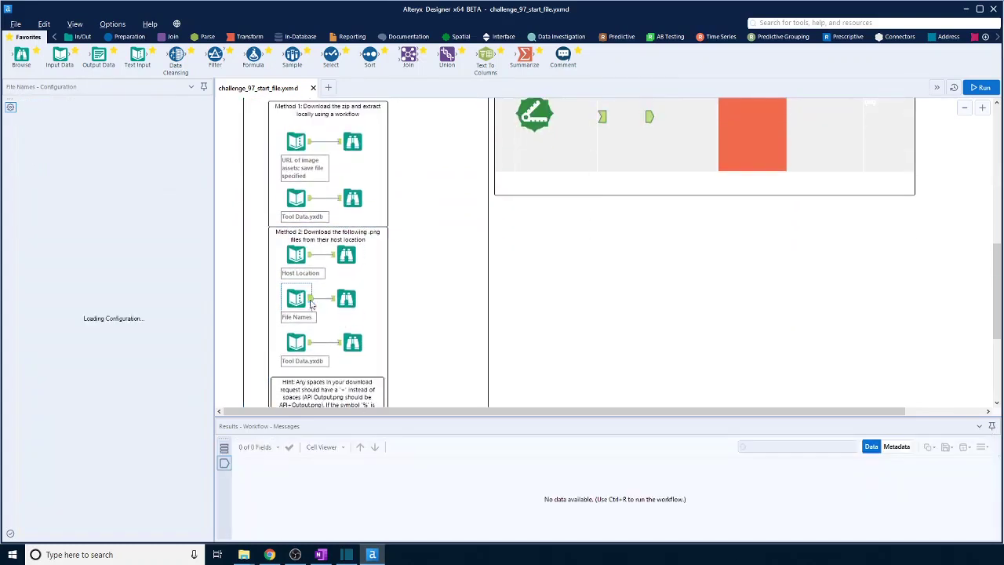
pyautogui.click(305, 256)
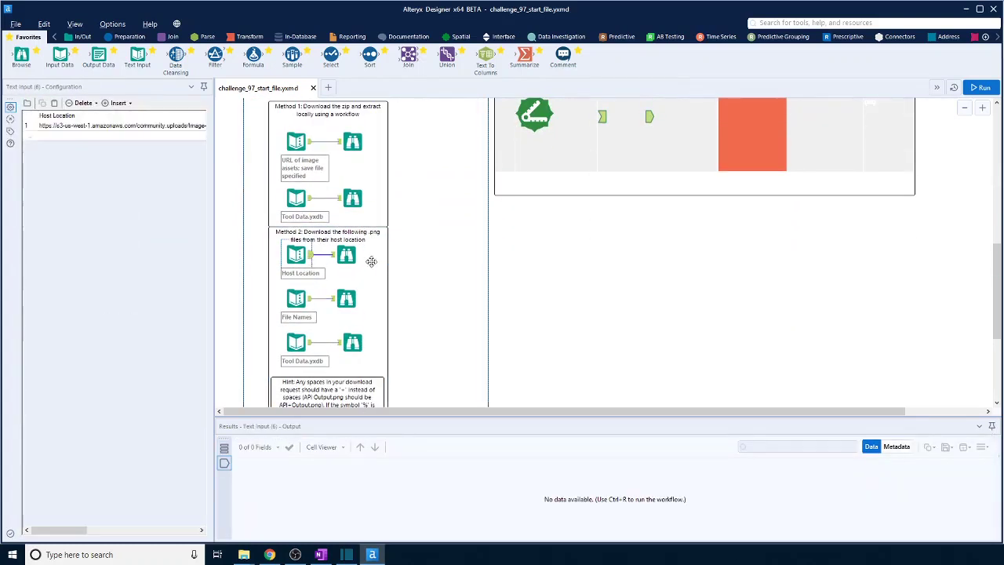
pyautogui.scroll(2, 365, 264)
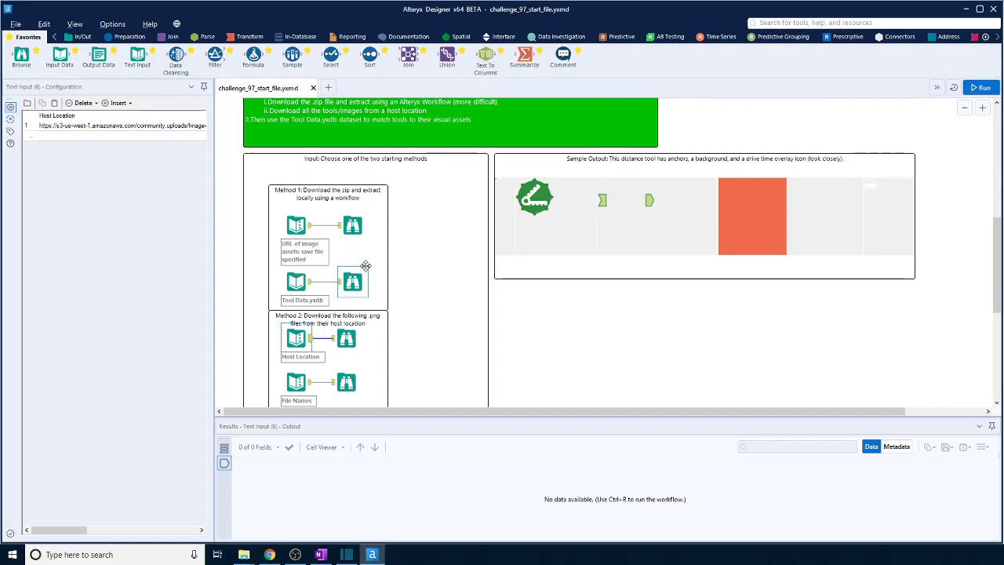
pyautogui.scroll(-4, 365, 266)
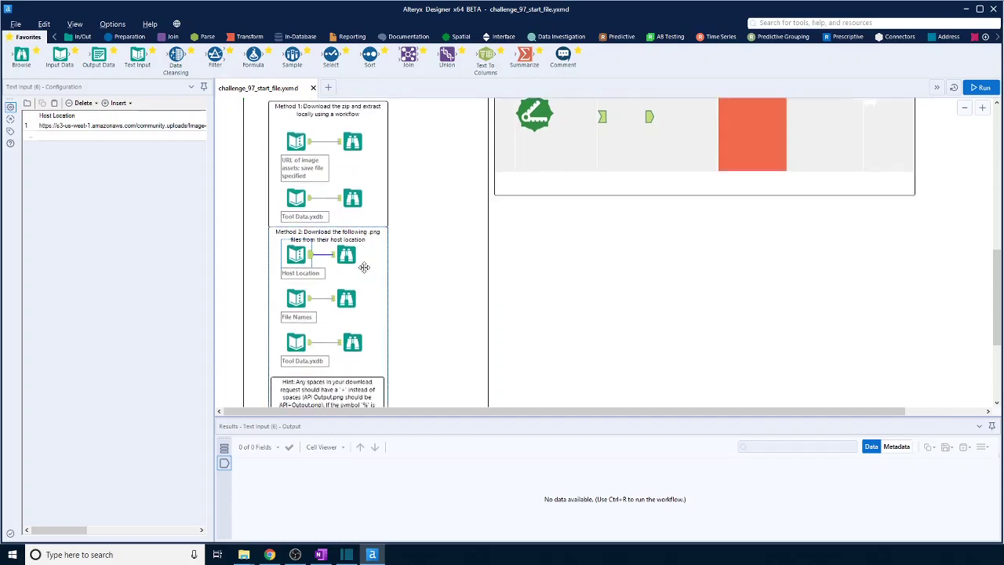
pyautogui.click(296, 321)
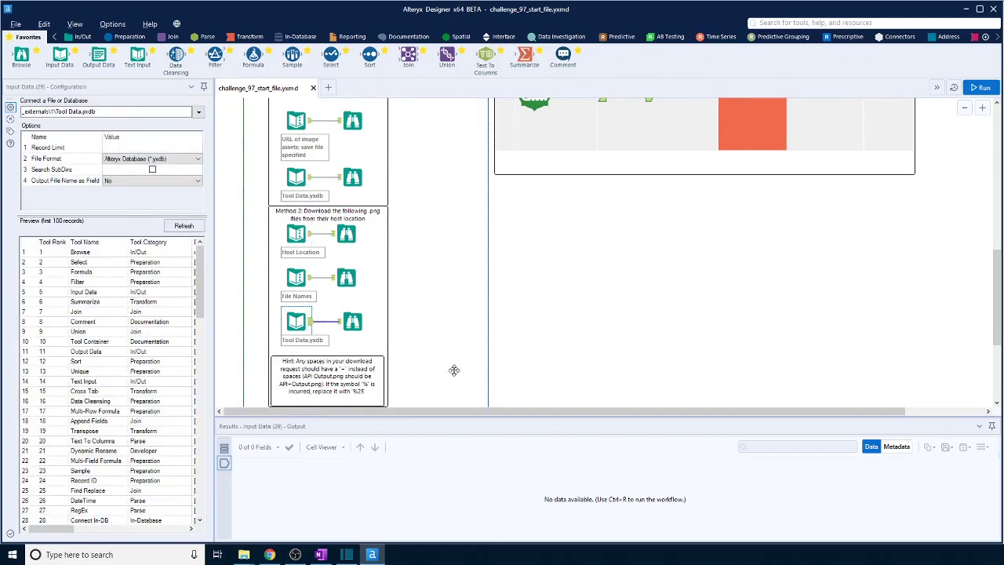
pyautogui.scroll(5, 456, 370)
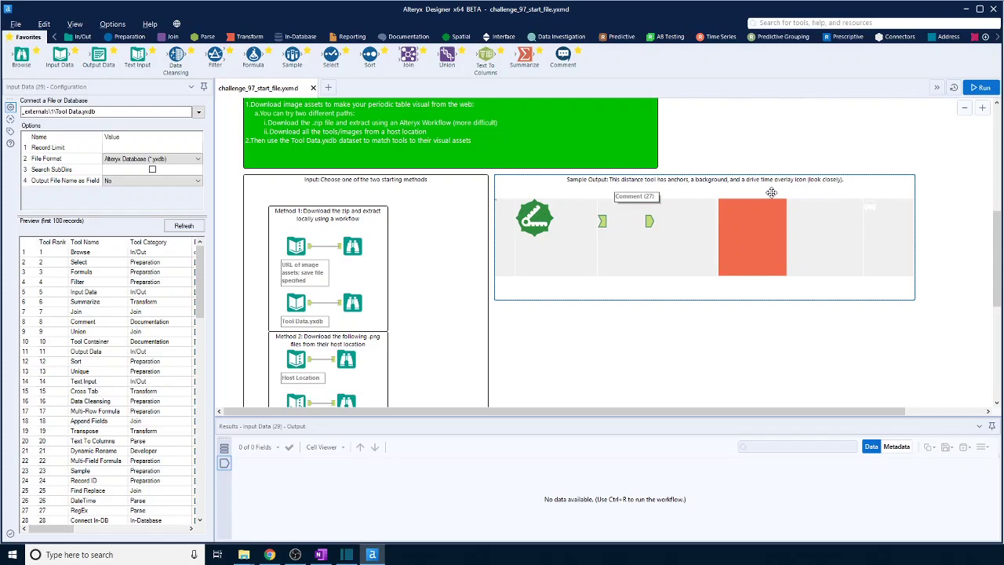
pyautogui.scroll(-3, 776, 220)
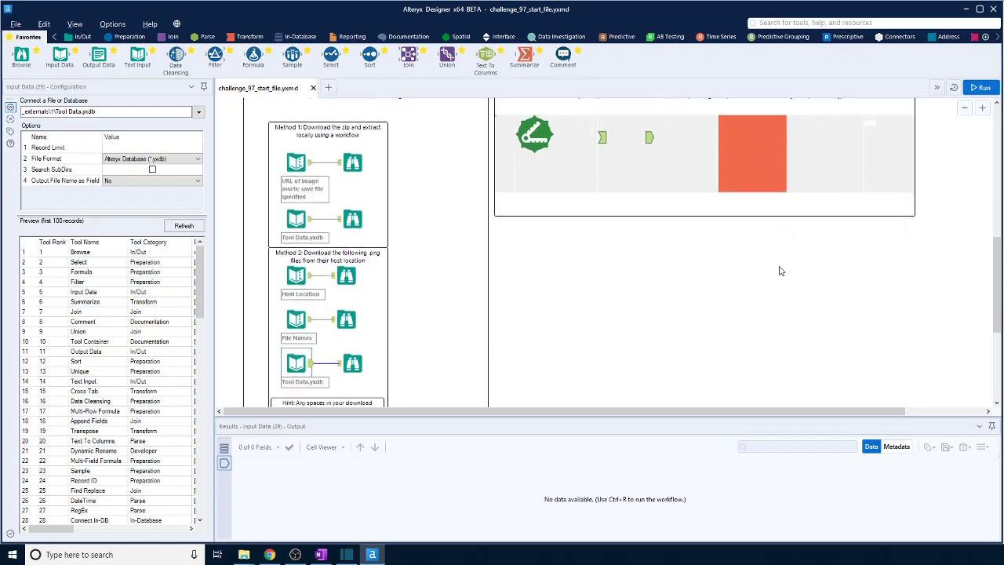
# Inspect Method 2's Host Location address, the download hint and the full list of entries in the File Names input.
pyautogui.click(319, 281)
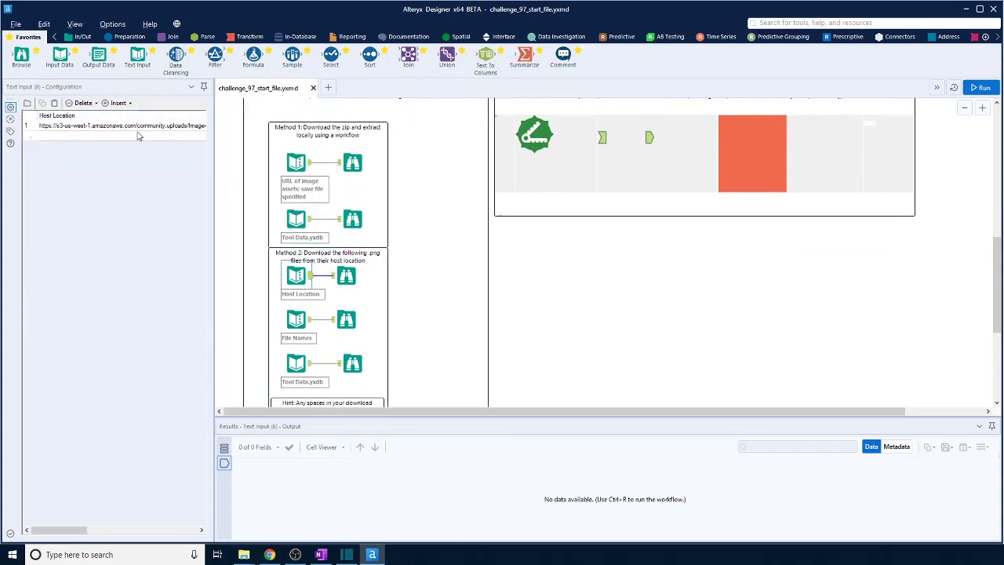
pyautogui.click(309, 322)
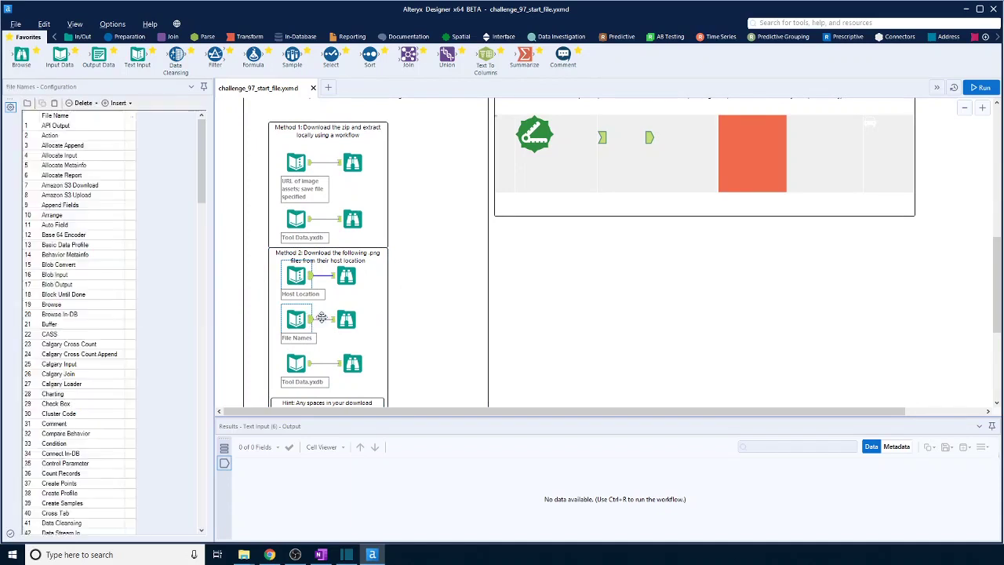
pyautogui.scroll(-2, 334, 364)
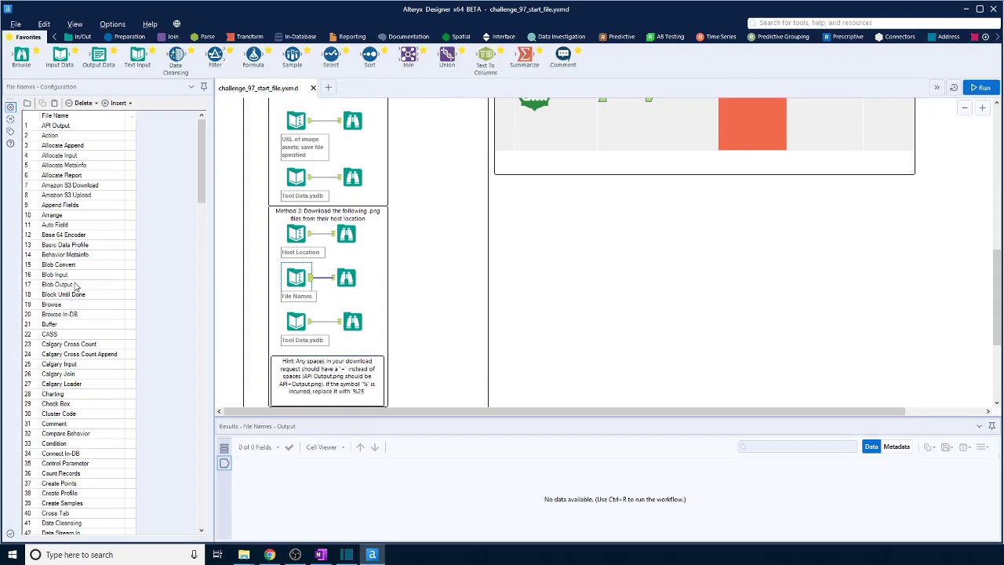
pyautogui.scroll(-15, 76, 285)
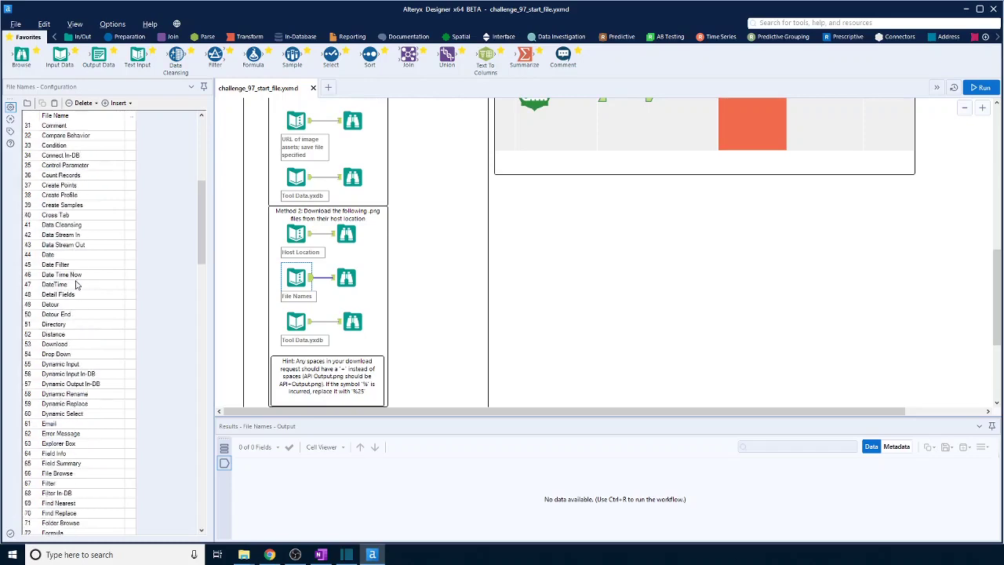
pyautogui.scroll(-15, 76, 285)
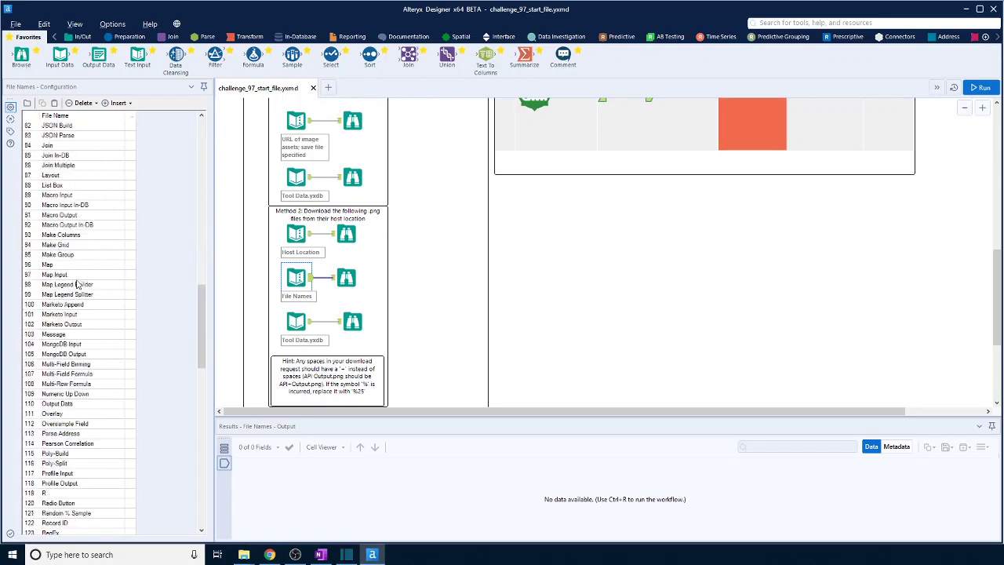
pyautogui.scroll(-1, 76, 284)
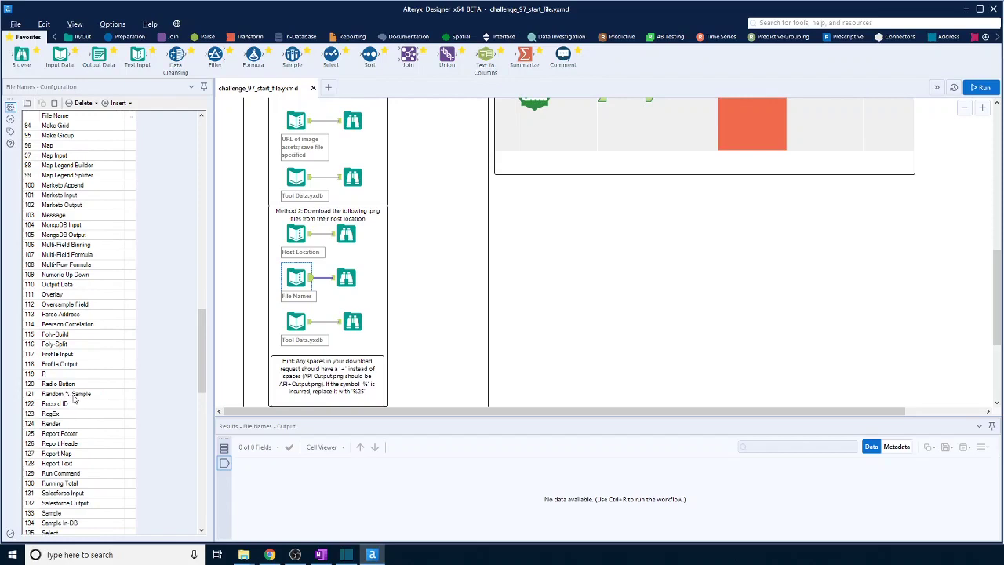
pyautogui.scroll(-13, 74, 398)
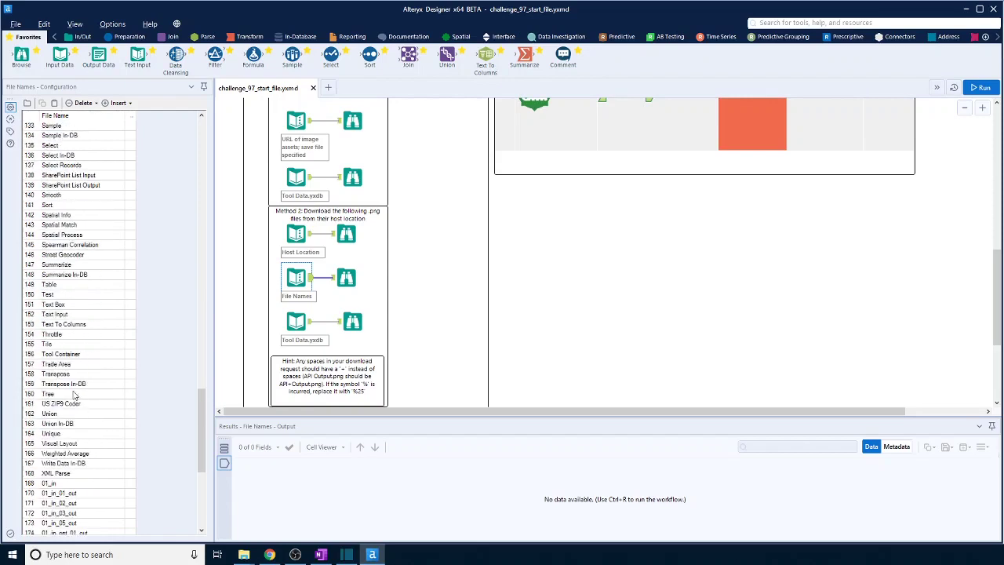
pyautogui.scroll(-6, 75, 396)
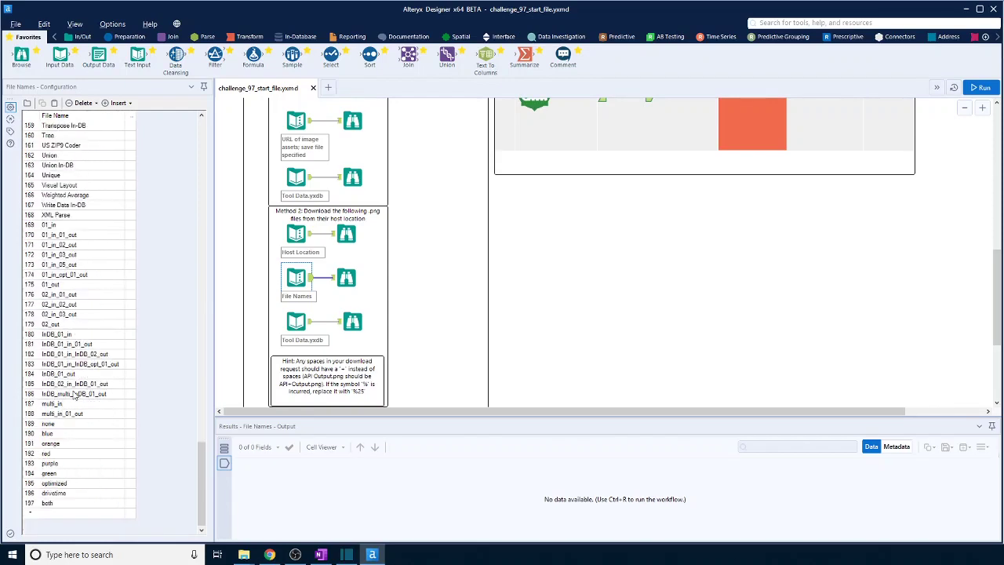
pyautogui.scroll(8, 75, 396)
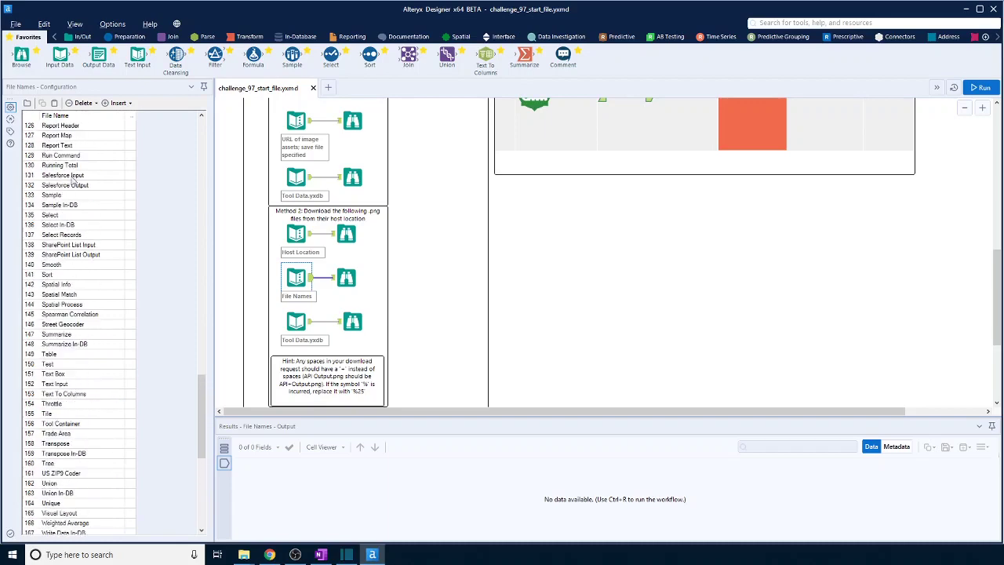
pyautogui.scroll(3, 464, 334)
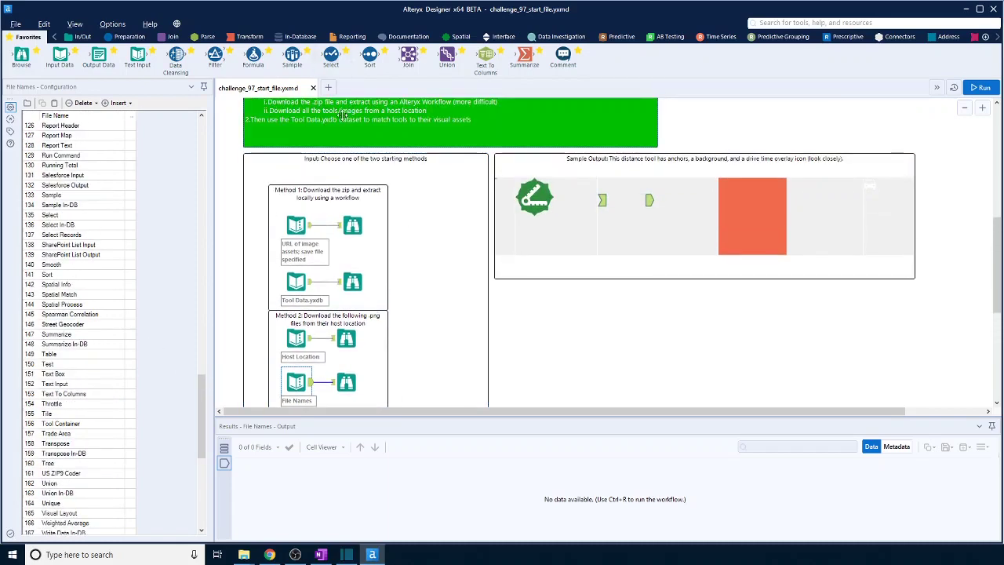
# Add a Formula tool connected to the File Names input and choose File Name as its output column.
pyautogui.scroll(-1, 345, 116)
pyautogui.moveTo(253, 55); pyautogui.dragTo(515, 367)
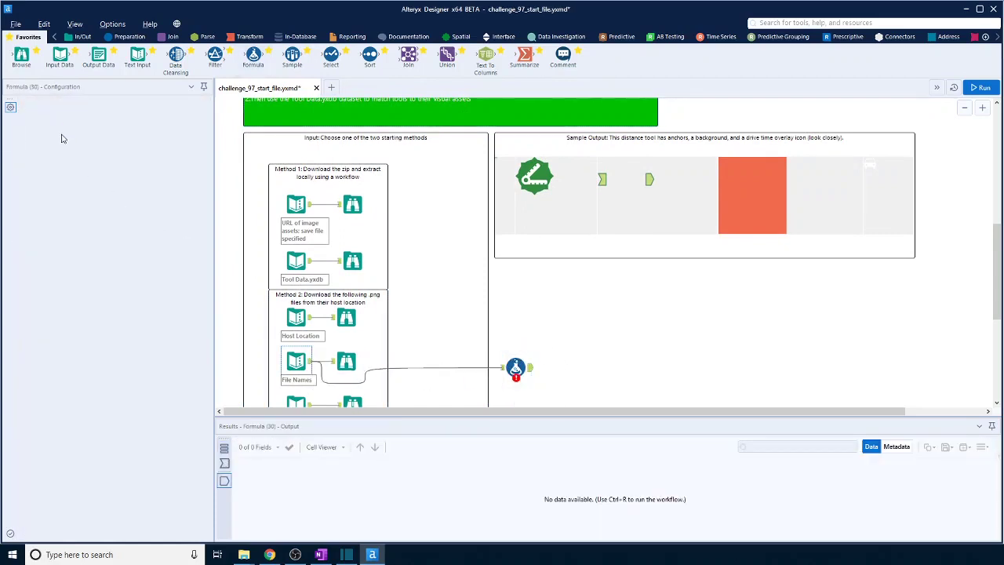
pyautogui.click(70, 114)
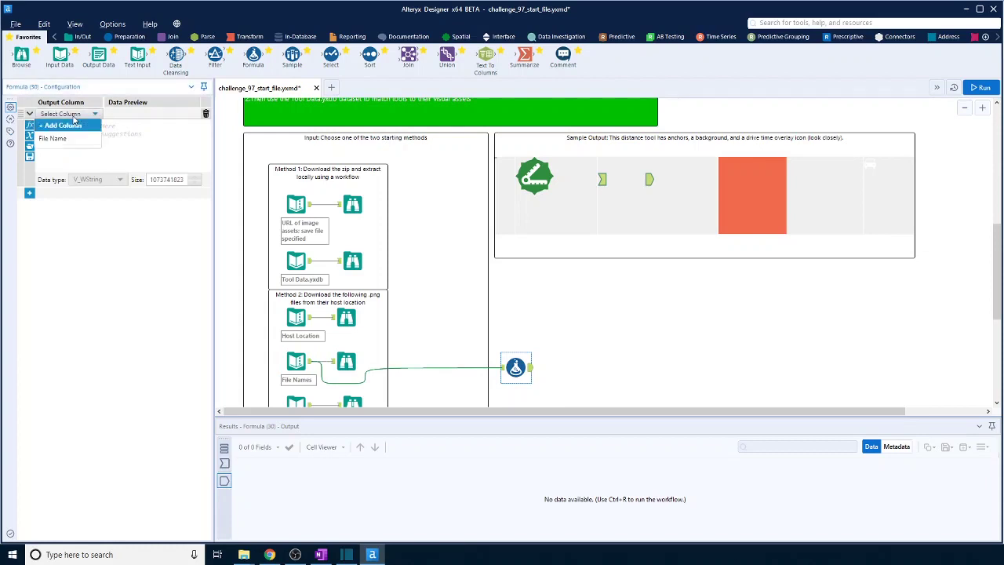
pyautogui.click(67, 139)
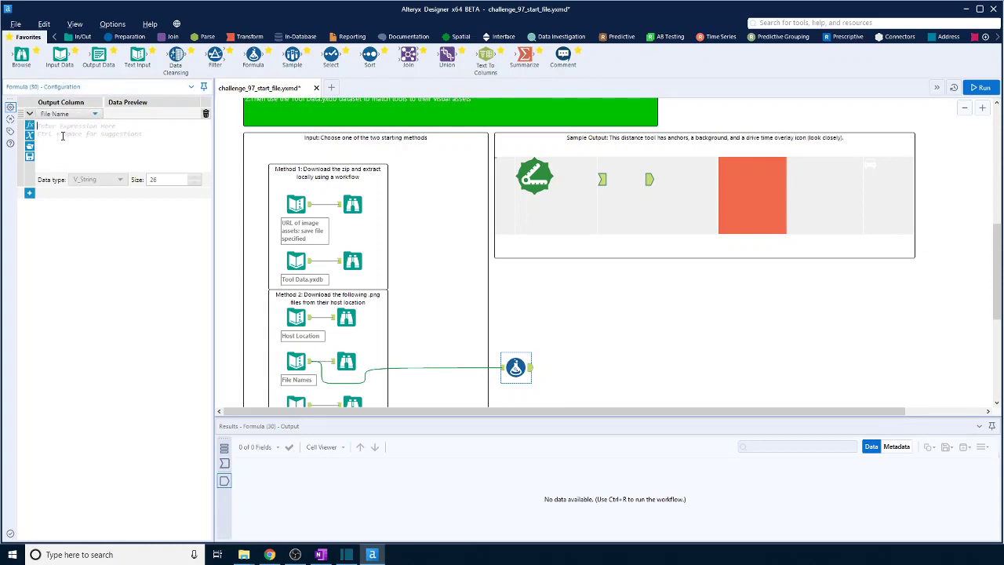
# Write the File Name expression Replace([File Name], ' ', '+') to swap spaces for plus signs.
pyautogui.write('re')
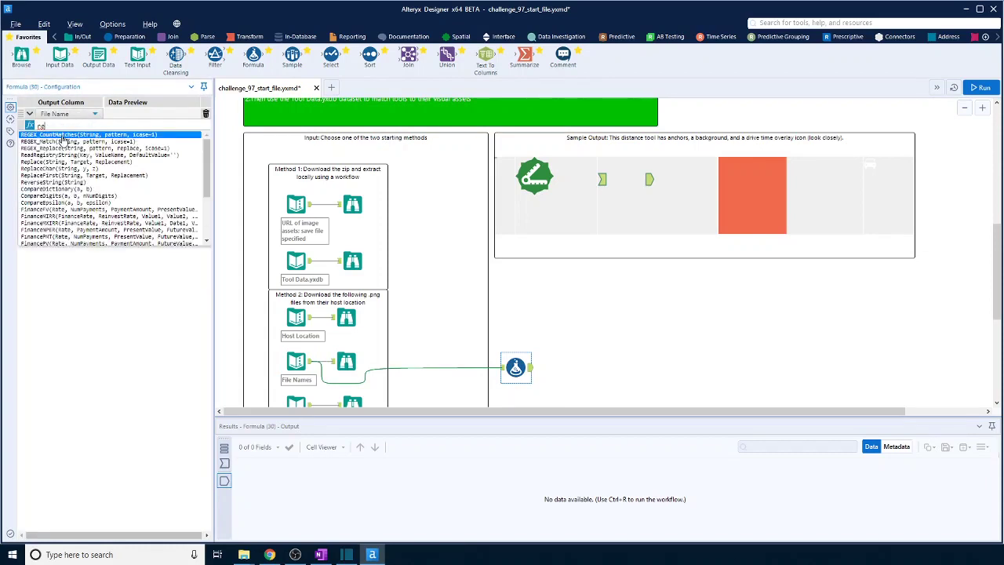
pyautogui.write('pl')
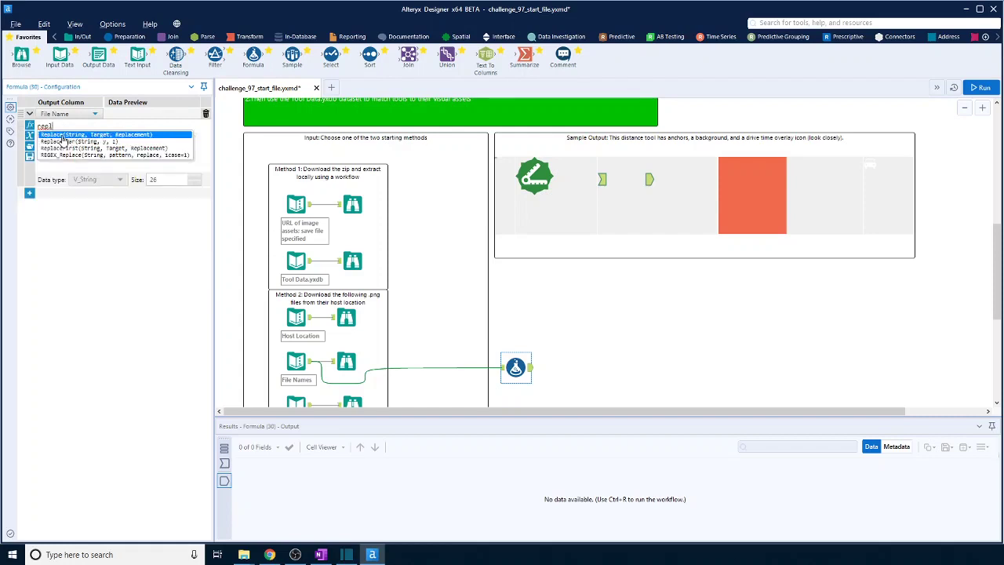
pyautogui.doubleClick(72, 135)
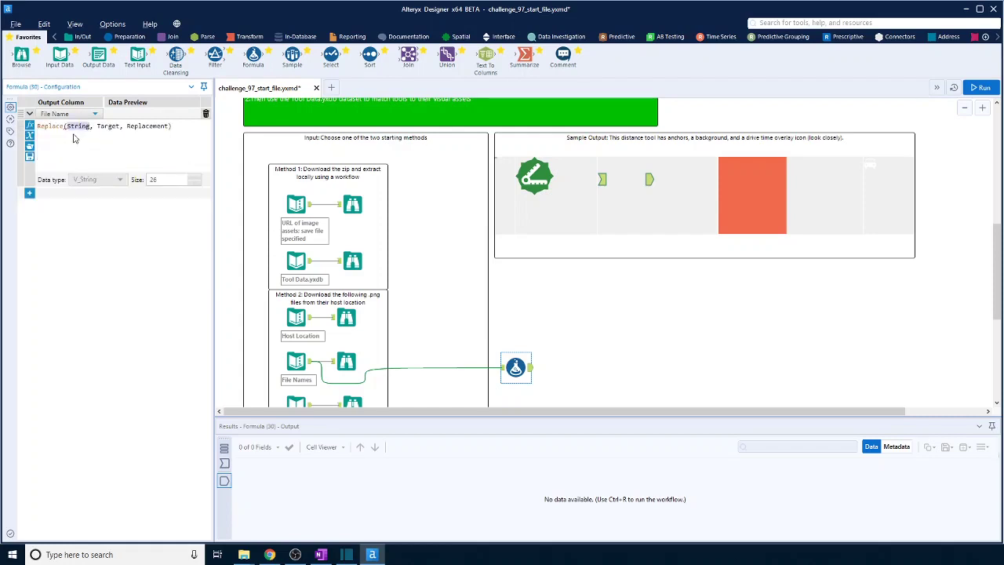
pyautogui.write('[')
pyautogui.doubleClick(75, 137)
pyautogui.doubleClick(121, 127)
pyautogui.write('"T')
pyautogui.moveTo(139, 126); pyautogui.dragTo(165, 127)
pyautogui.click(119, 127)
pyautogui.press('BackSpace')
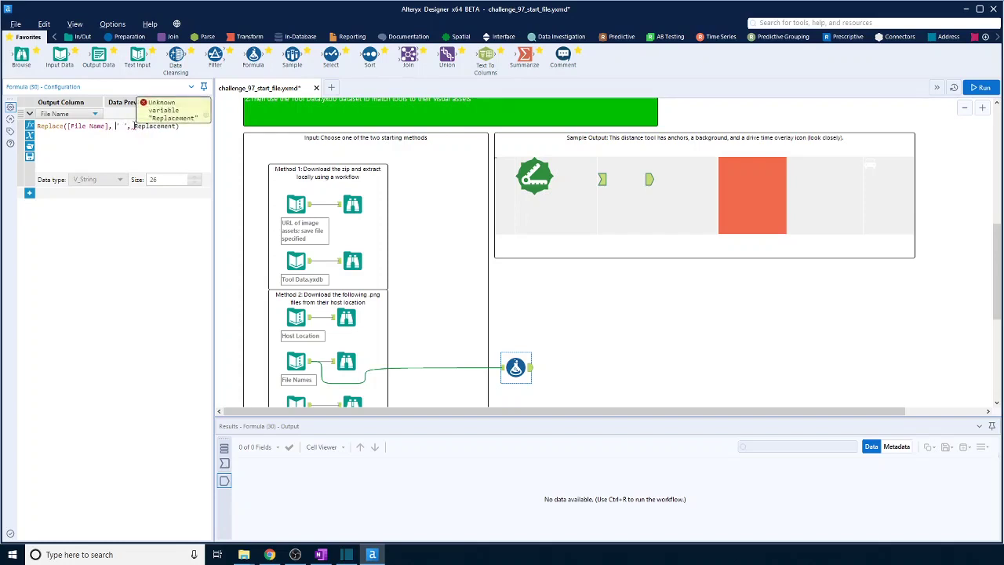
pyautogui.moveTo(134, 126); pyautogui.dragTo(175, 127)
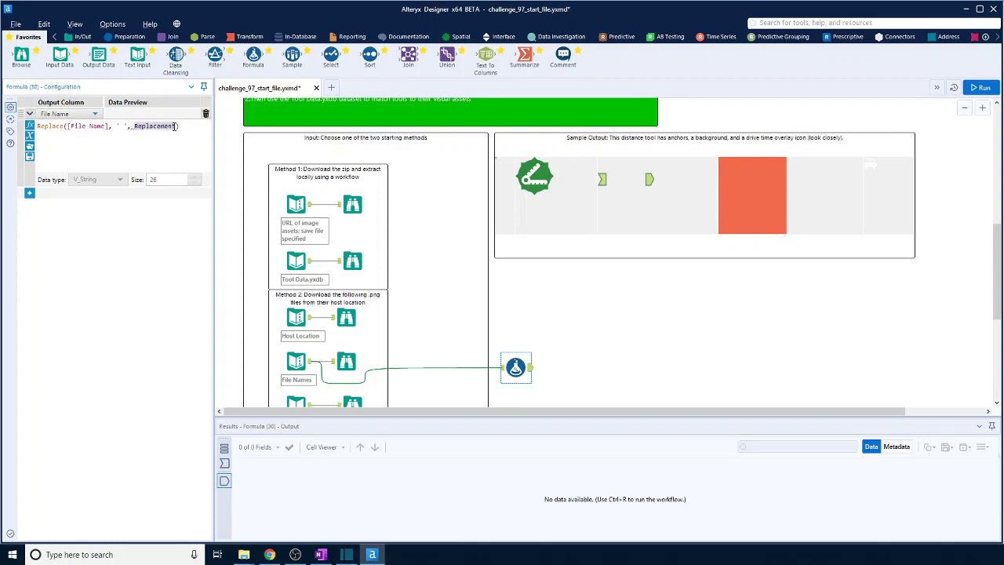
pyautogui.write("'+'")
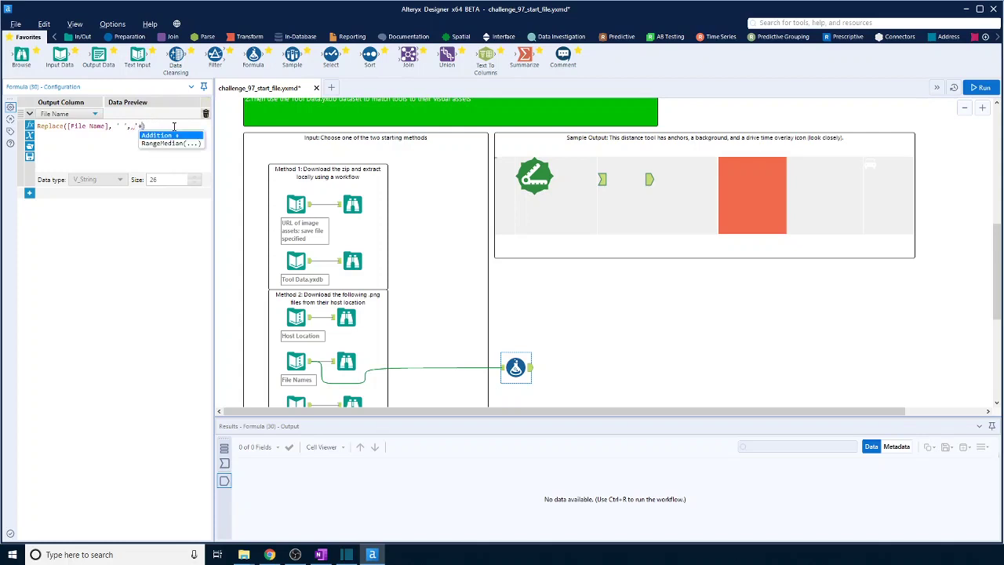
# Add a second File Name expression, Replace([File Name], '%', '%25'), by copying and editing the first, and run the workflow.
pyautogui.click(29, 193)
pyautogui.click(61, 195)
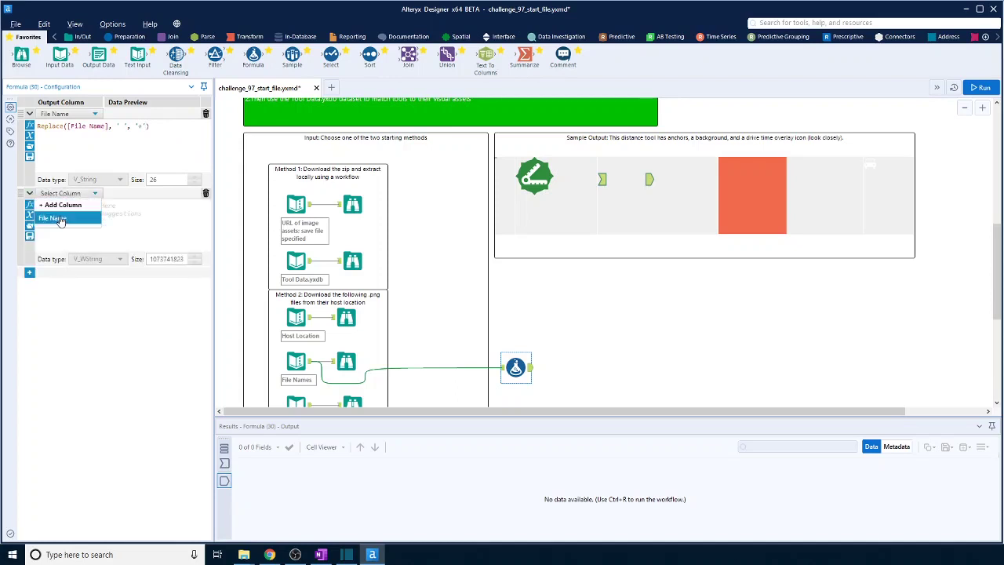
pyautogui.click(57, 218)
pyautogui.moveTo(177, 129); pyautogui.dragTo(36, 134)
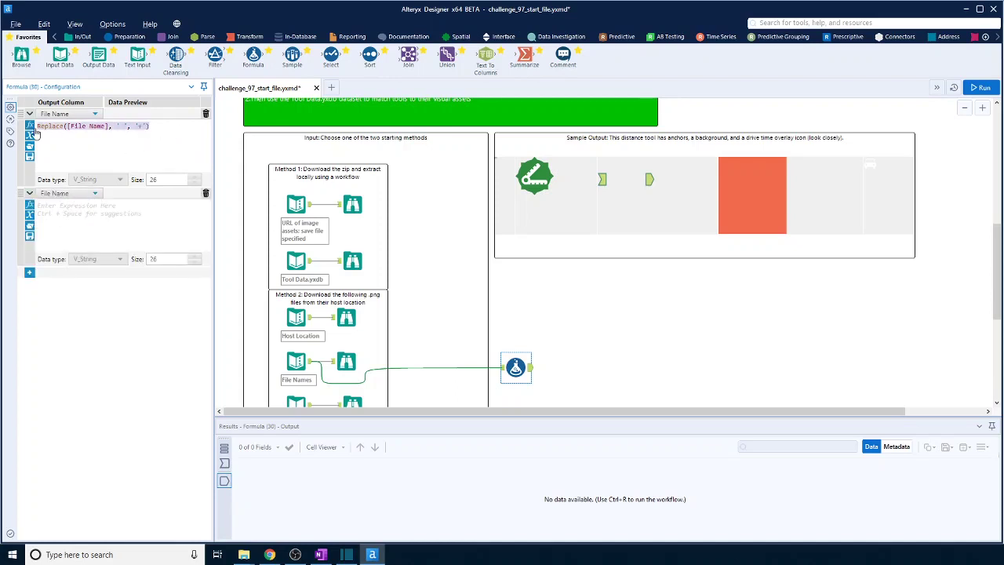
pyautogui.hotkey('ctrl', 'c')
pyautogui.click(66, 225)
pyautogui.hotkey('ctrl', 'v')
pyautogui.click(123, 206)
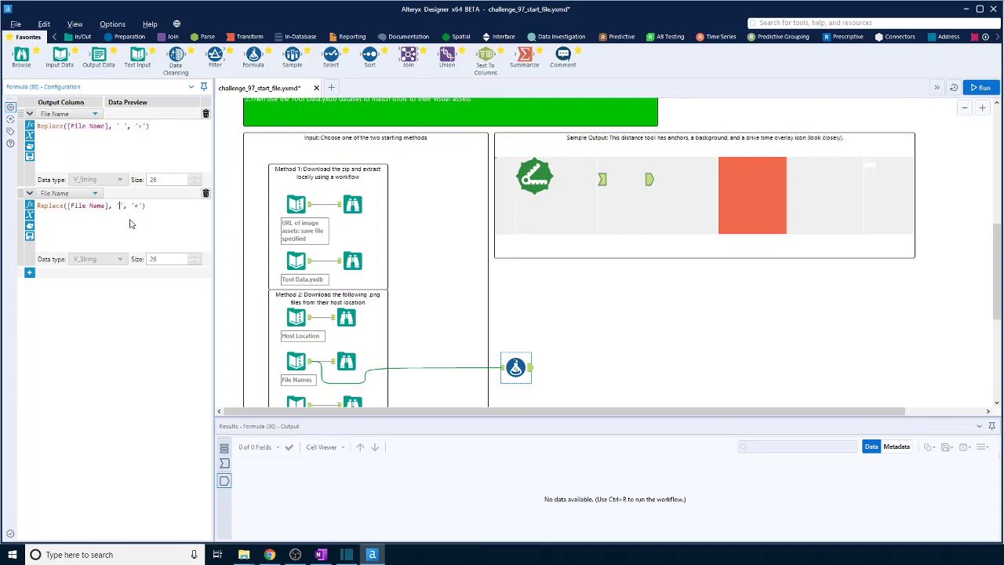
pyautogui.write('%25')
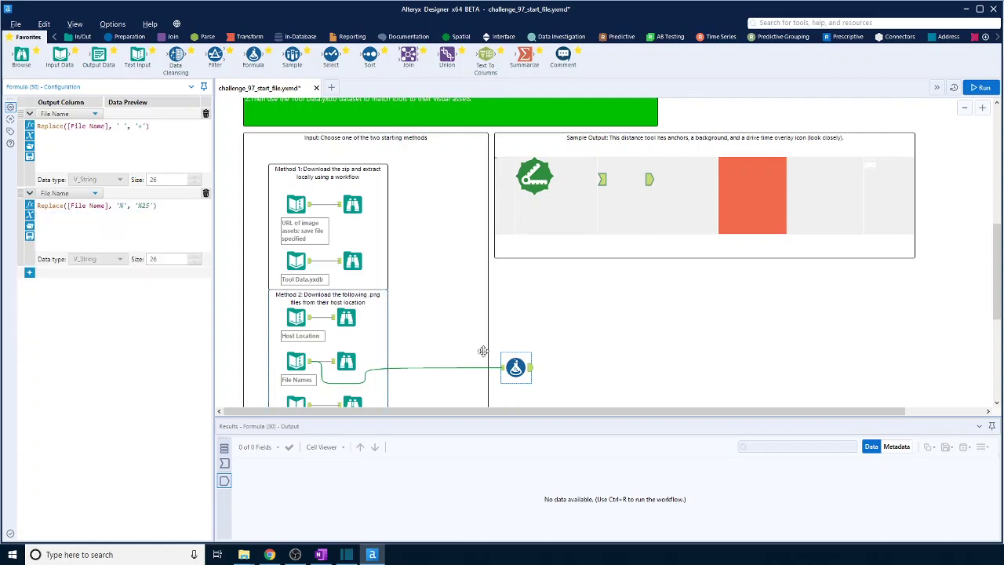
pyautogui.click(597, 354)
pyautogui.click(981, 88)
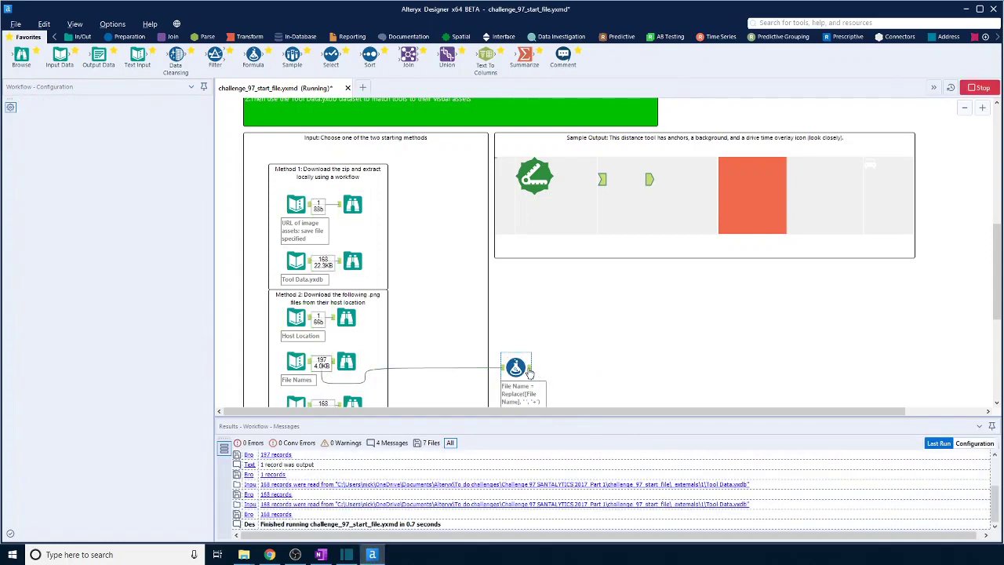
# Examine the Formula tool's output to check the plus-sign and %25 replacements throughout the File Name values.
pyautogui.click(529, 374)
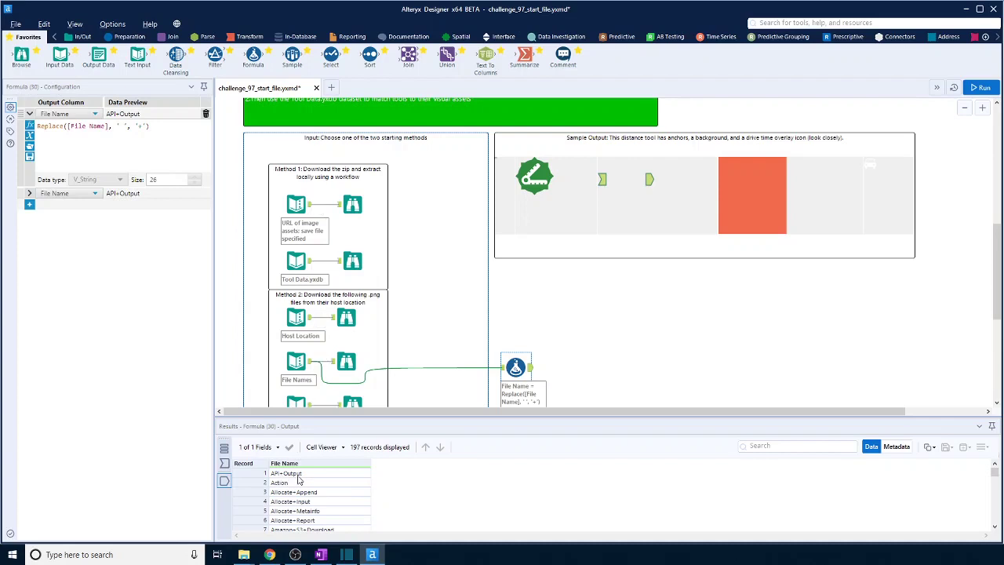
pyautogui.scroll(-1, 820, 330)
pyautogui.scroll(-5, 301, 488)
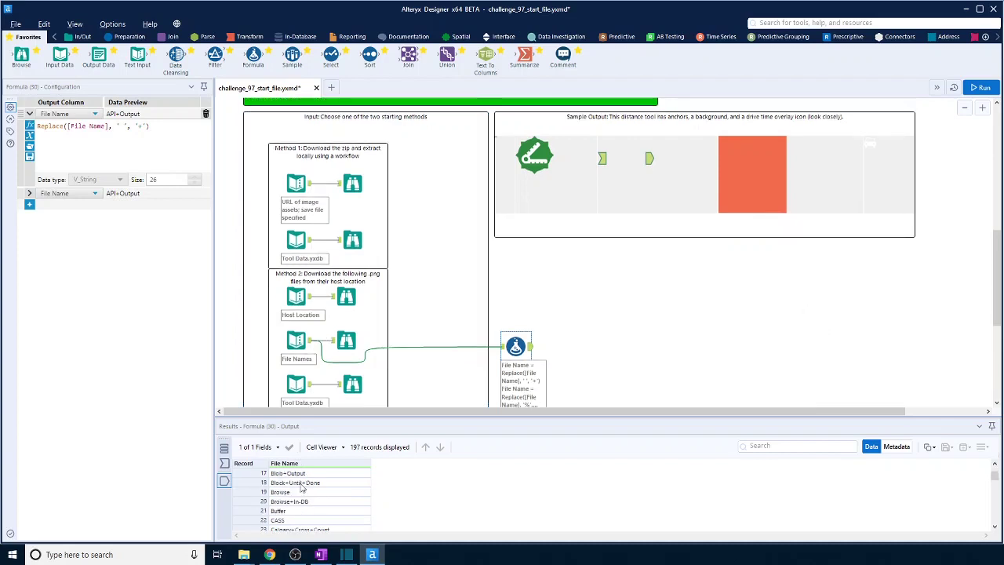
pyautogui.scroll(-20, 302, 488)
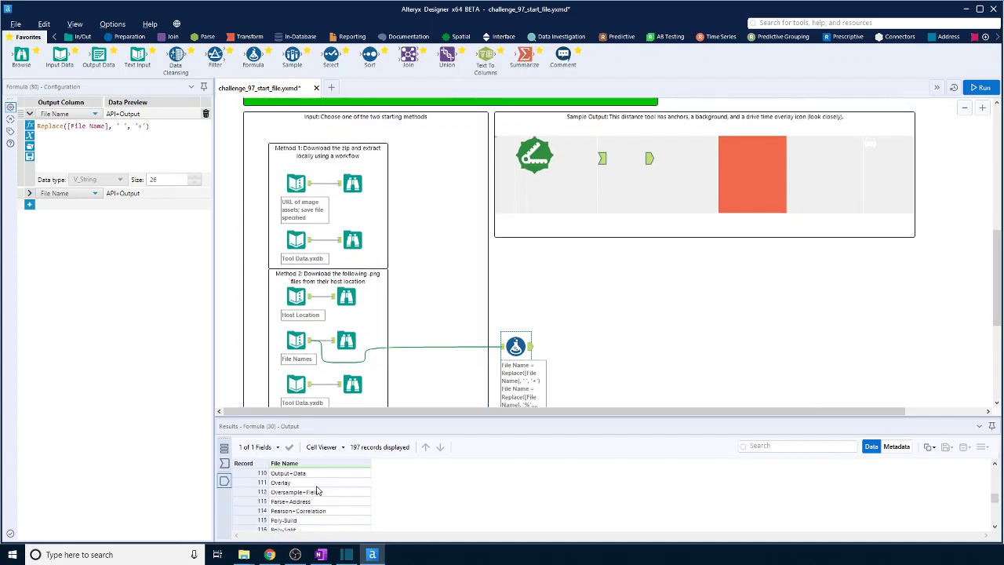
pyautogui.scroll(-20, 317, 491)
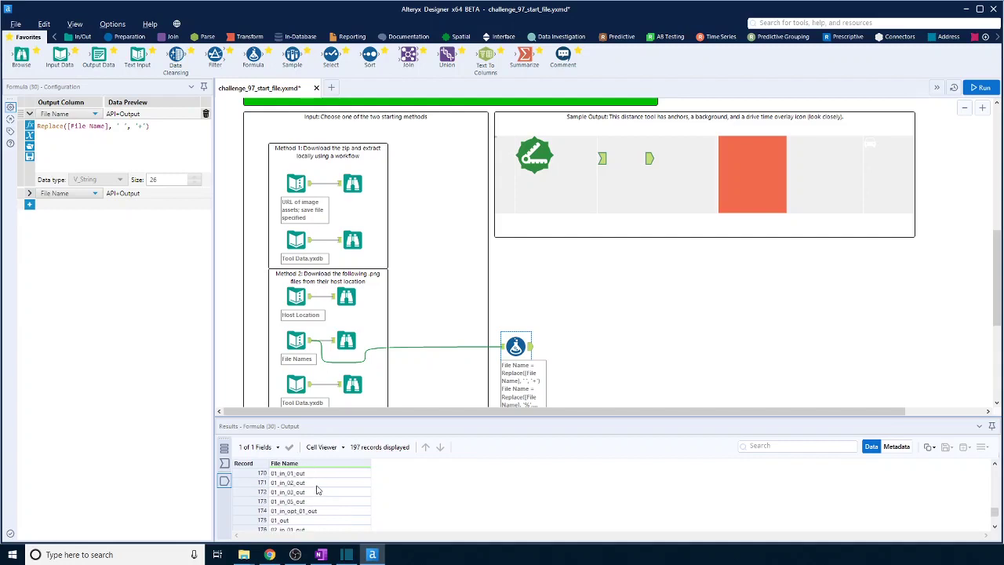
pyautogui.scroll(12, 317, 491)
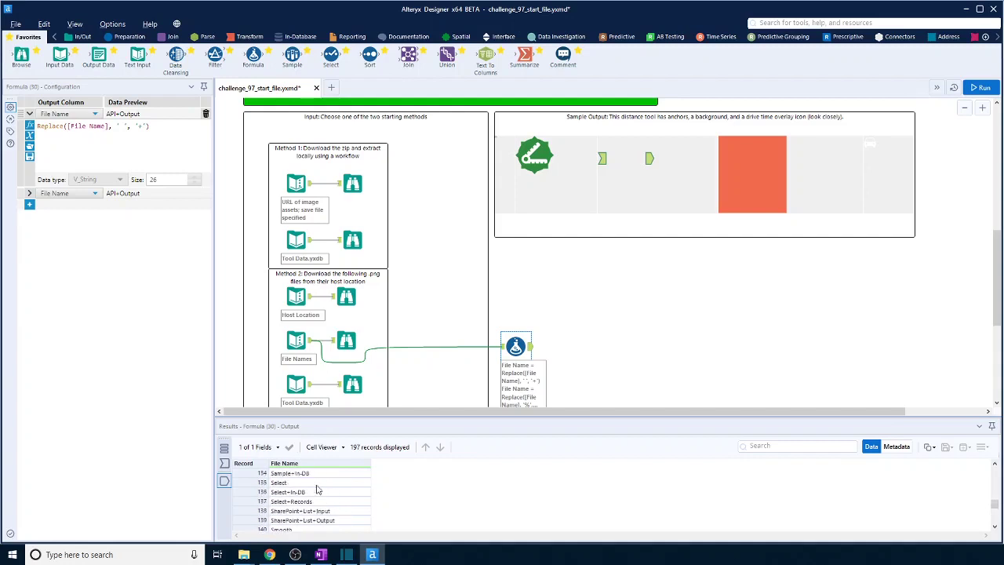
pyautogui.scroll(5, 317, 491)
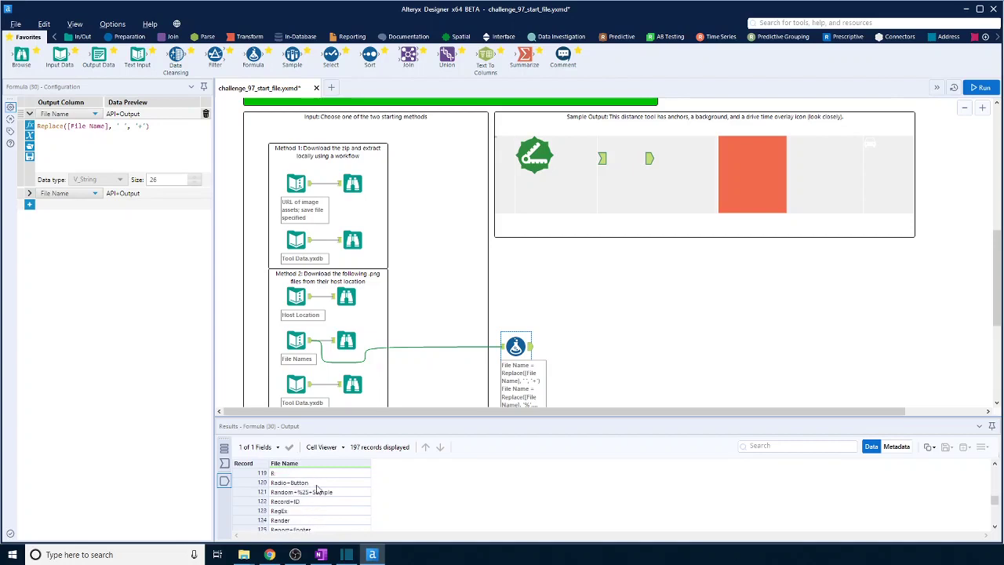
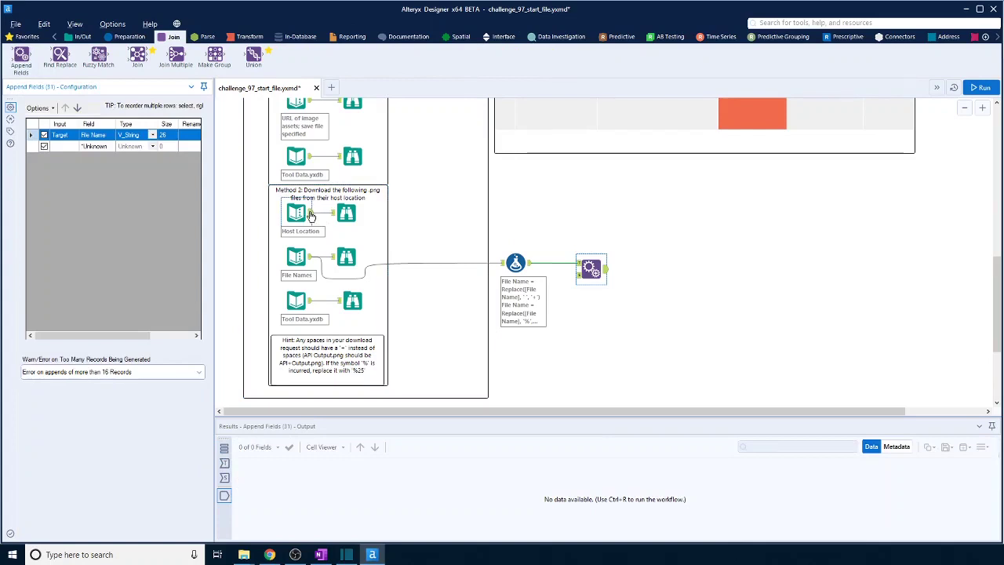
# Connect the Host Location input to the Append Fields tool's source and run the workflow to append the address to every file name.
pyautogui.moveTo(311, 212); pyautogui.dragTo(587, 272)
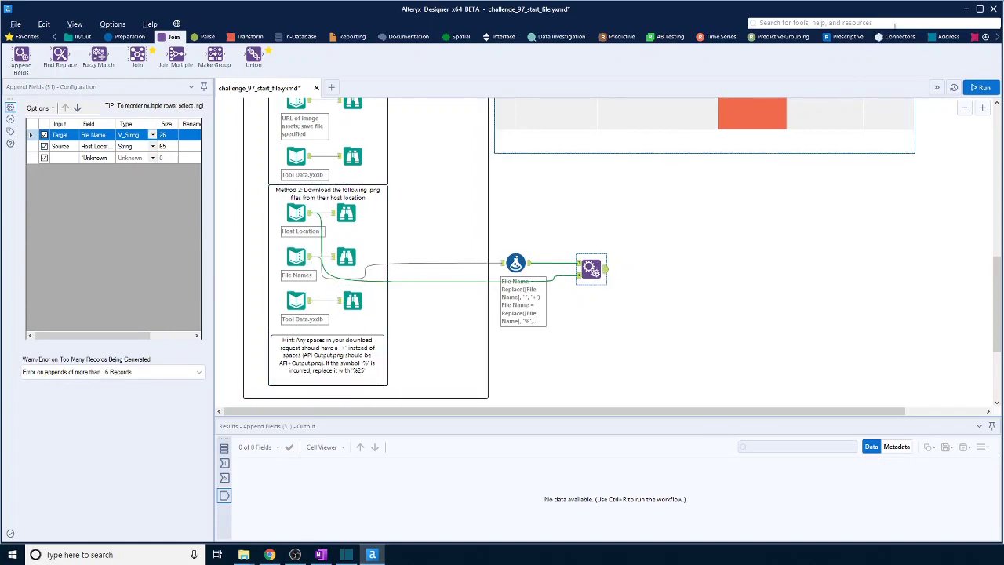
pyautogui.click(991, 88)
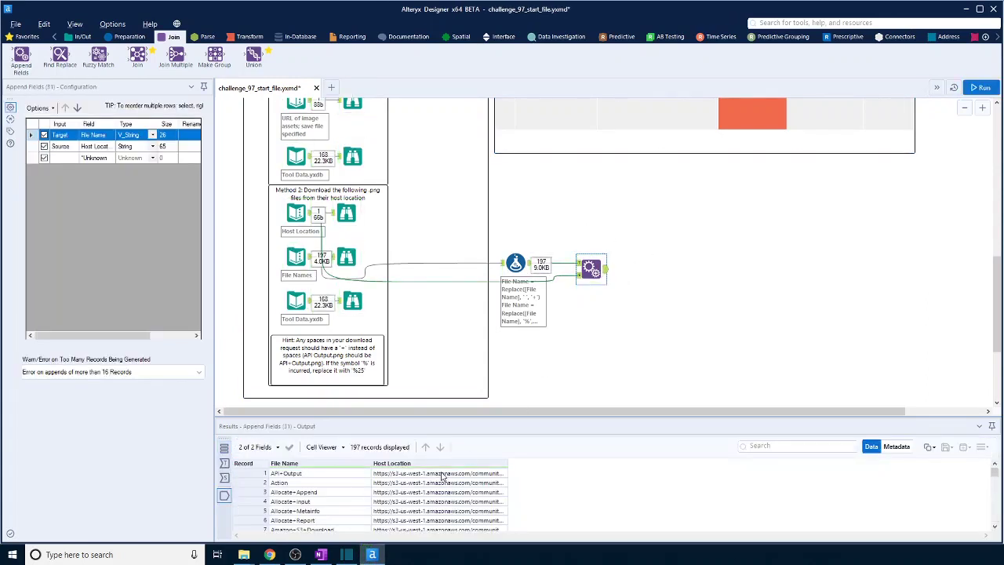
pyautogui.click(442, 474)
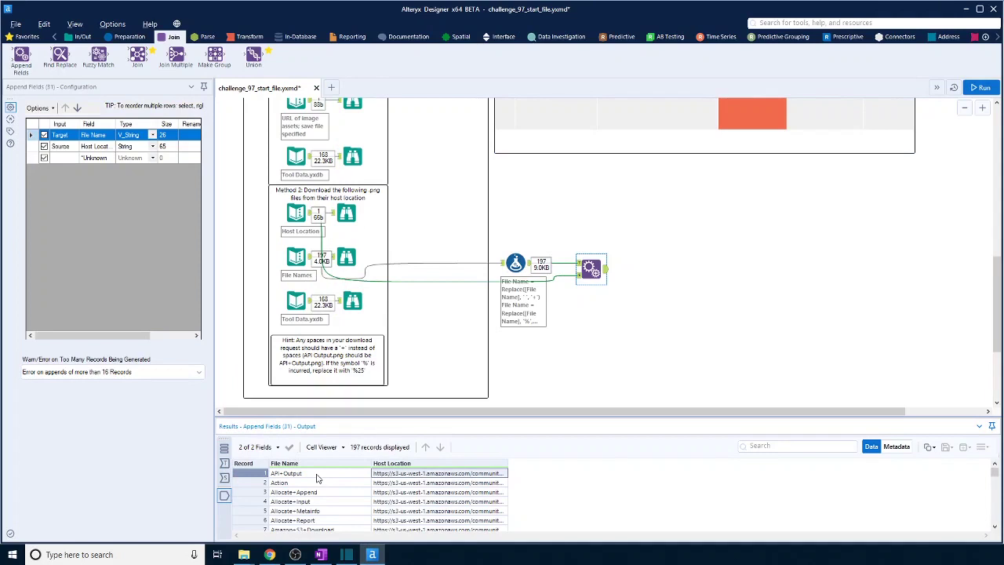
# Add a Formula tool after Append Fields and create a new output column named URL.
pyautogui.click(128, 37)
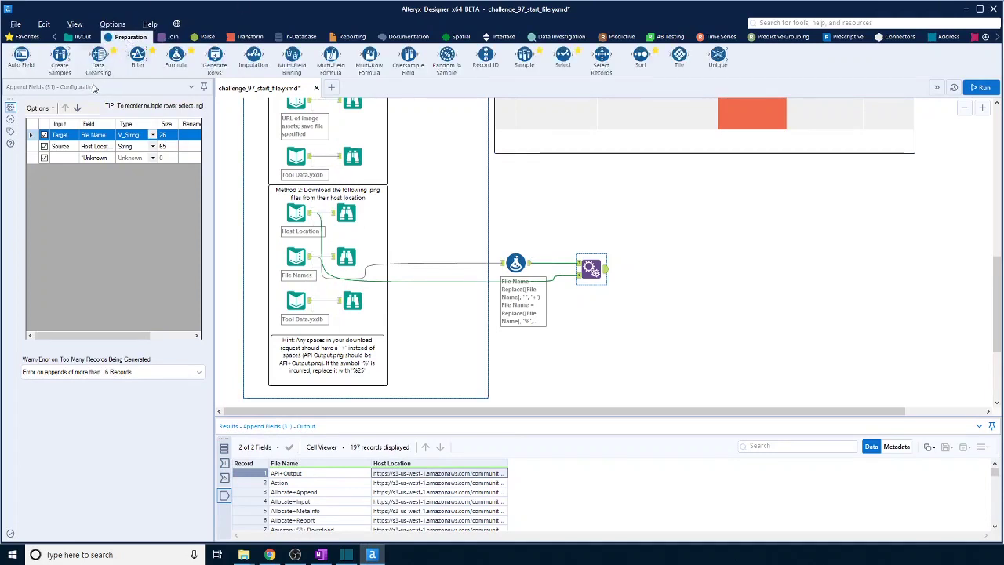
pyautogui.moveTo(174, 55); pyautogui.dragTo(656, 271)
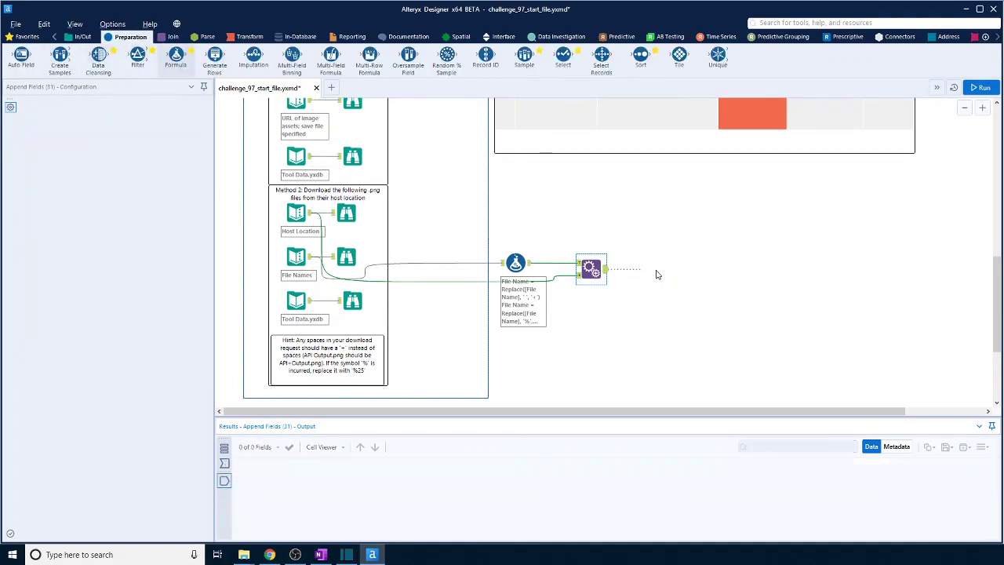
pyautogui.click(72, 114)
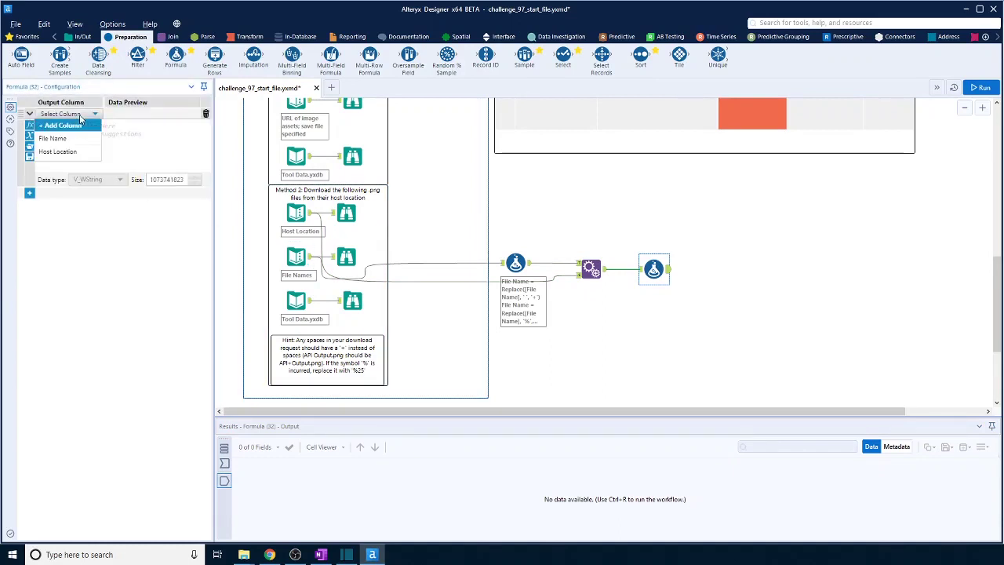
pyautogui.click(70, 126)
pyautogui.write('URL')
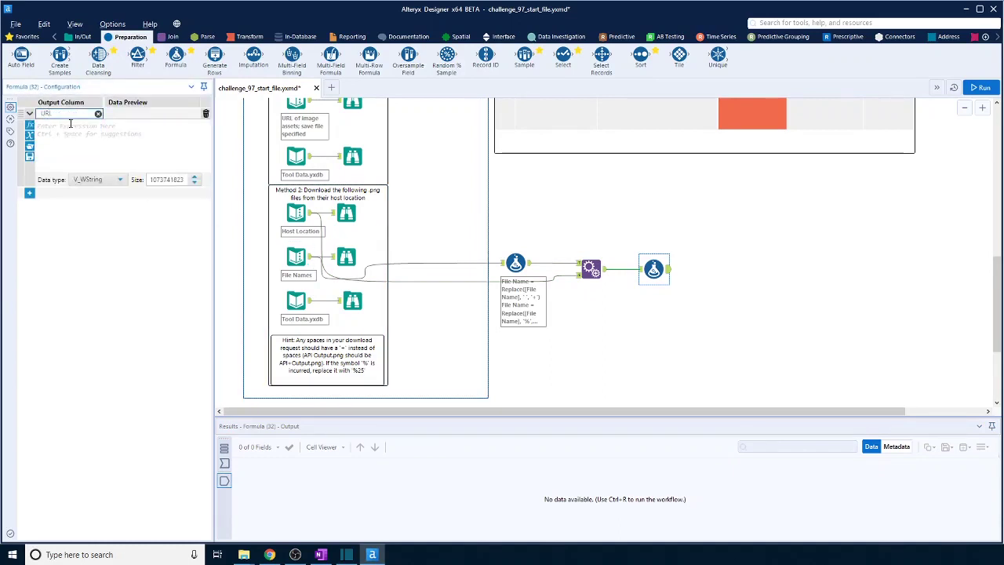
# Write the URL expression [Host Location]+'/'+[File Name]+'.png' and run the workflow.
pyautogui.click(70, 123)
pyautogui.write('[')
pyautogui.doubleClick(69, 144)
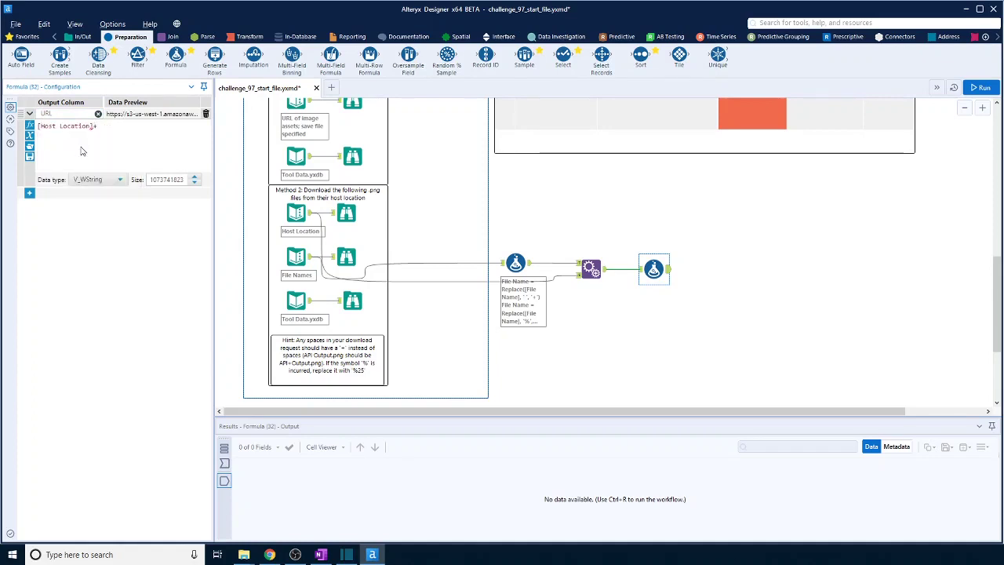
pyautogui.write("'/")
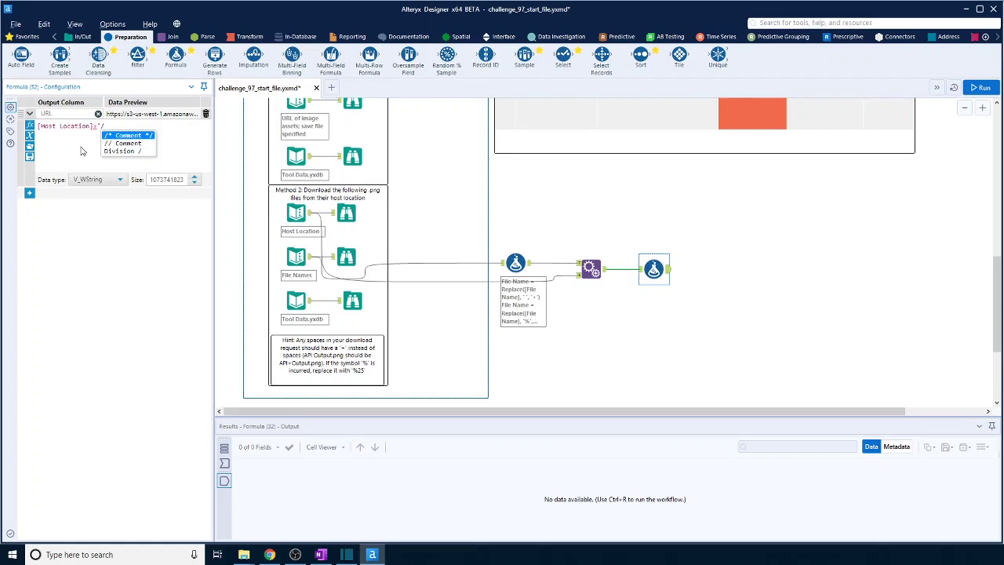
pyautogui.write("'")
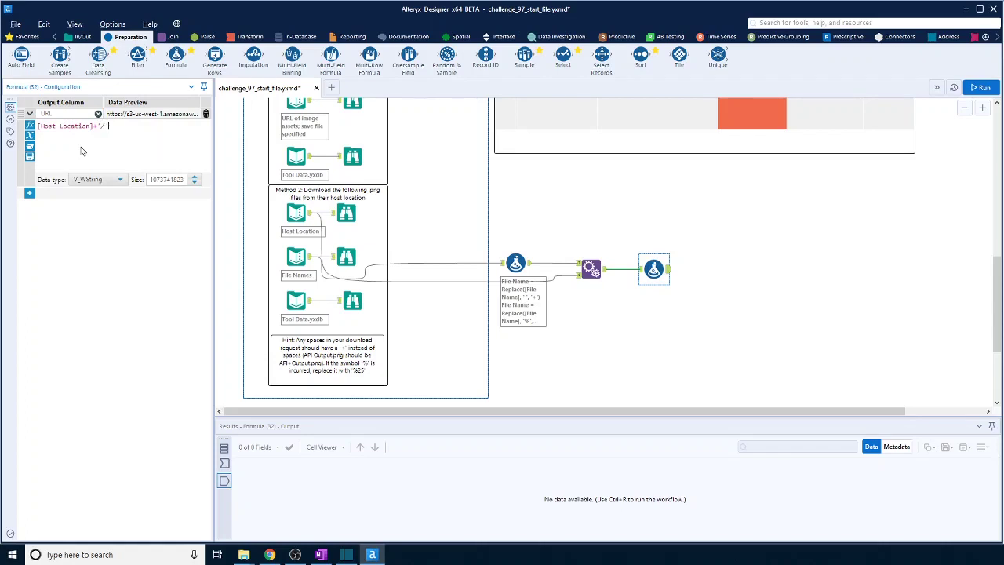
pyautogui.write('+')
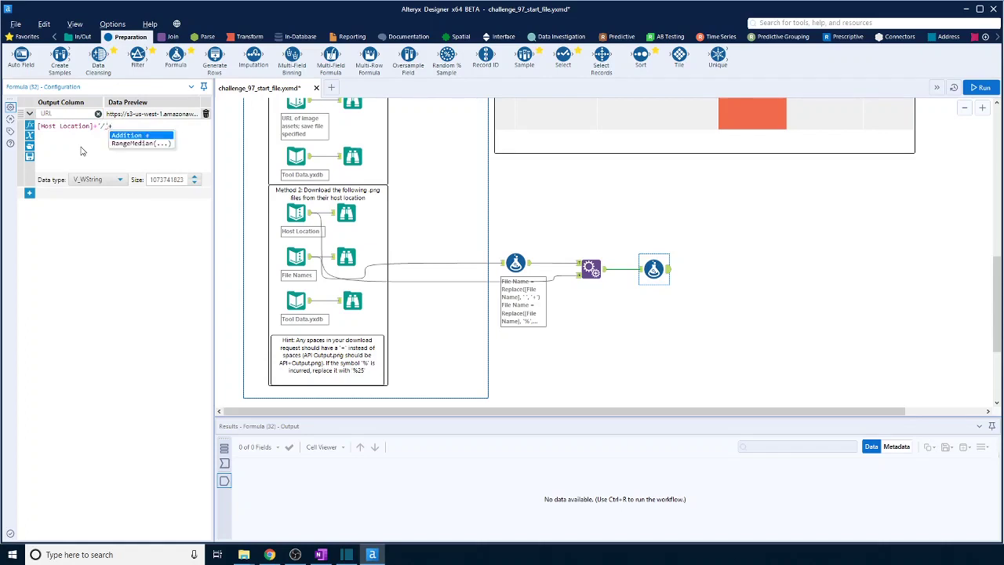
pyautogui.write('[')
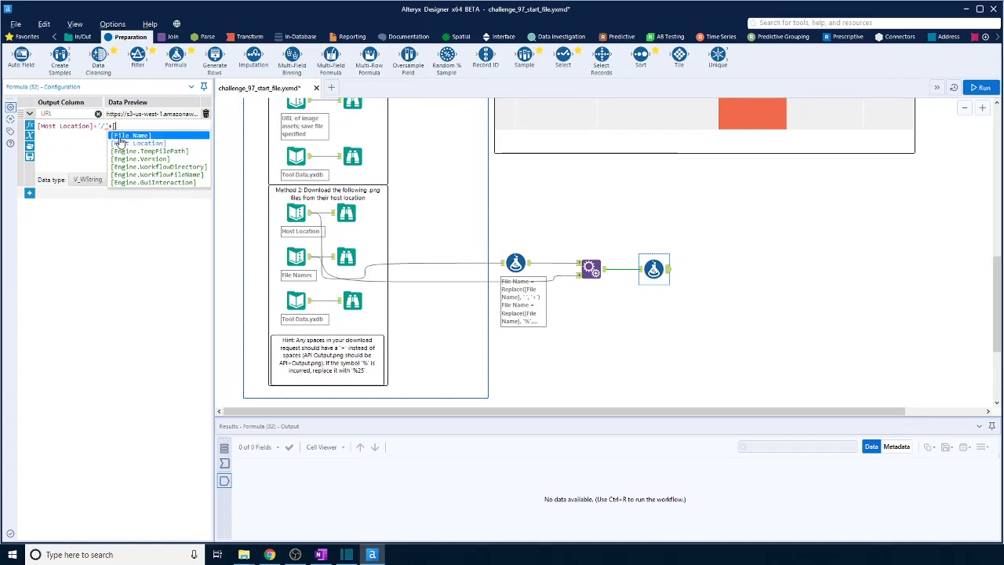
pyautogui.click(120, 138)
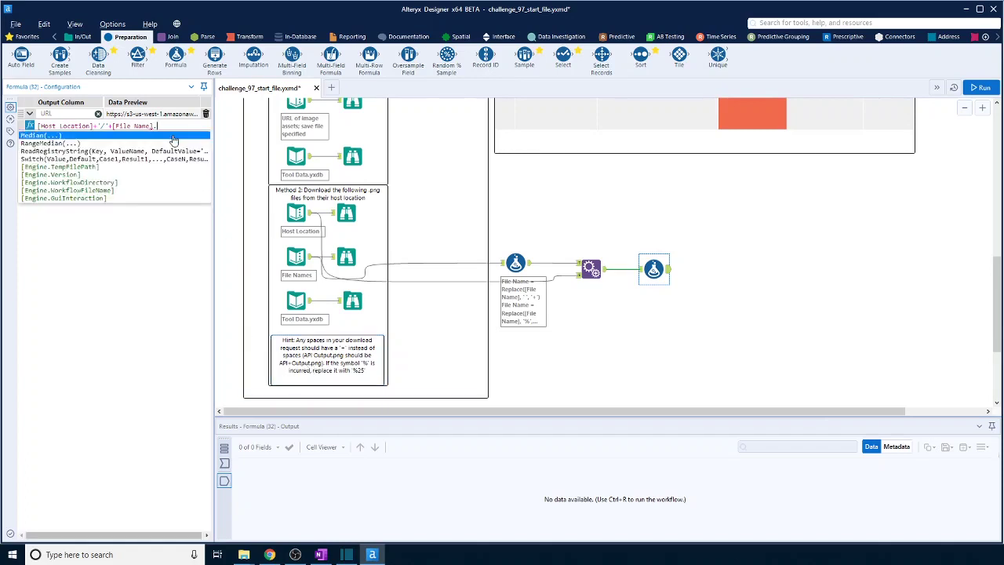
pyautogui.press('BackSpace')
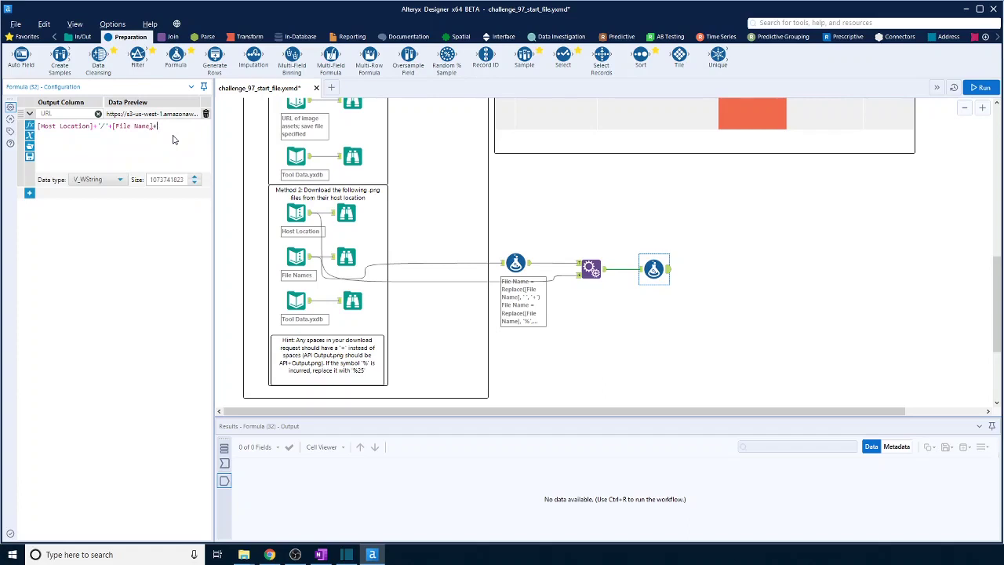
pyautogui.write('.')
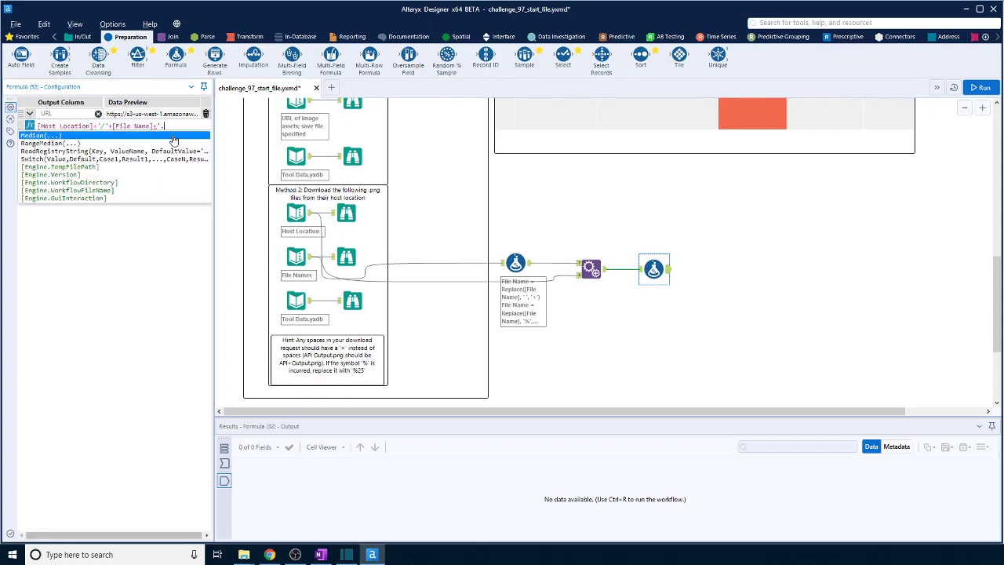
pyautogui.write('p')
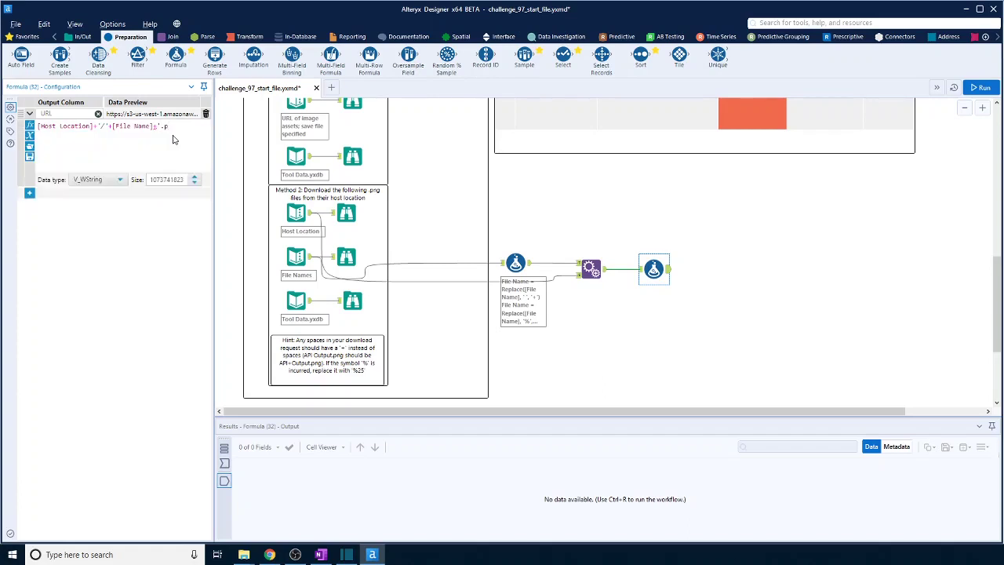
pyautogui.write('ng')
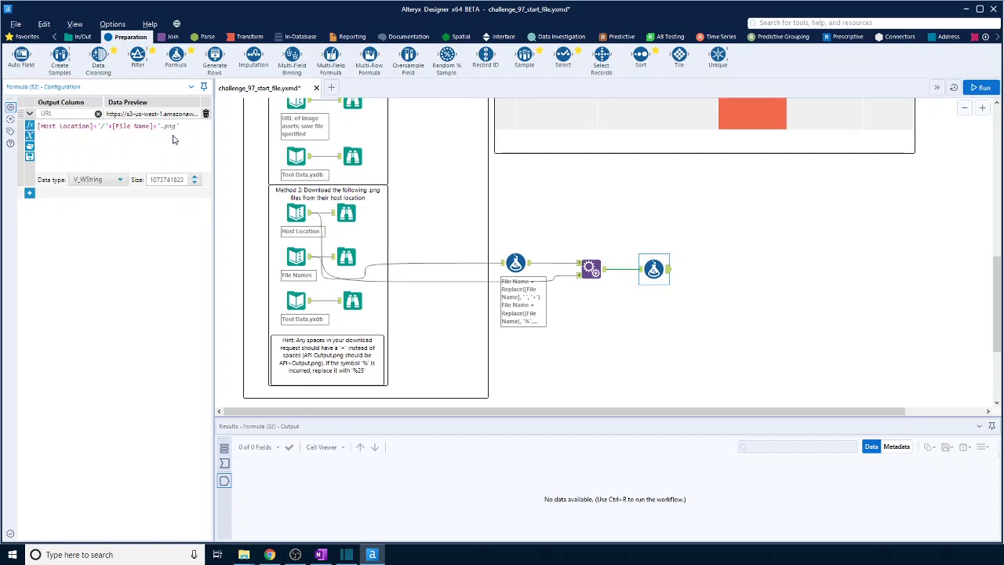
pyautogui.click(703, 280)
pyautogui.click(980, 88)
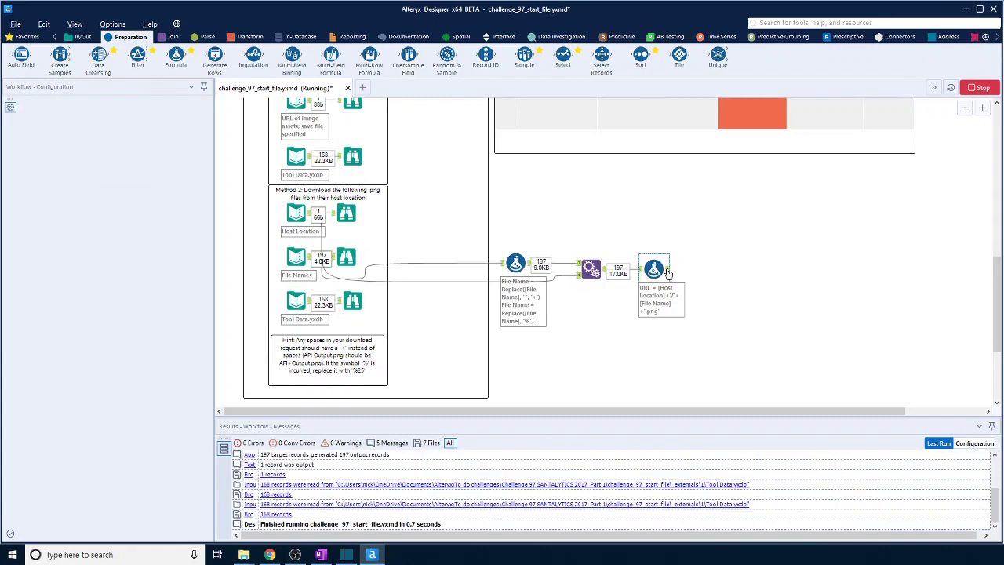
# Examine the complete addresses in the second Formula tool's output, widening the URL column to read them.
pyautogui.click(668, 272)
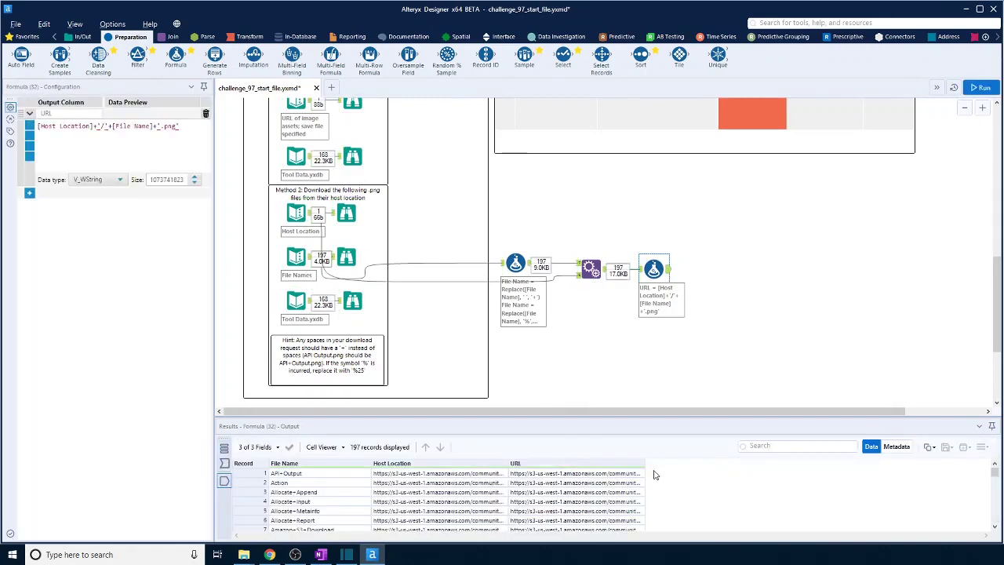
pyautogui.moveTo(644, 463); pyautogui.dragTo(794, 463)
pyautogui.scroll(-4, 739, 483)
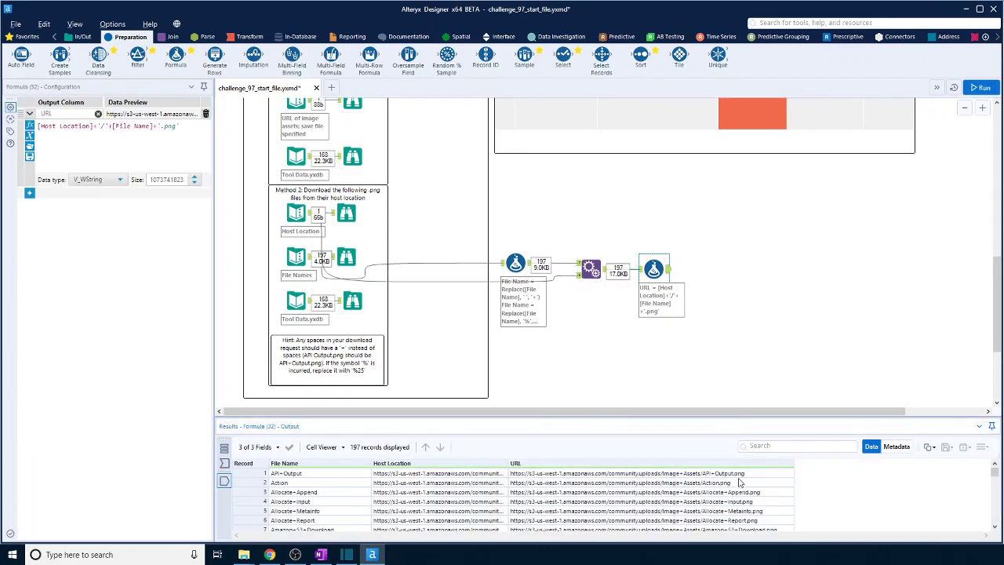
pyautogui.scroll(-20, 739, 482)
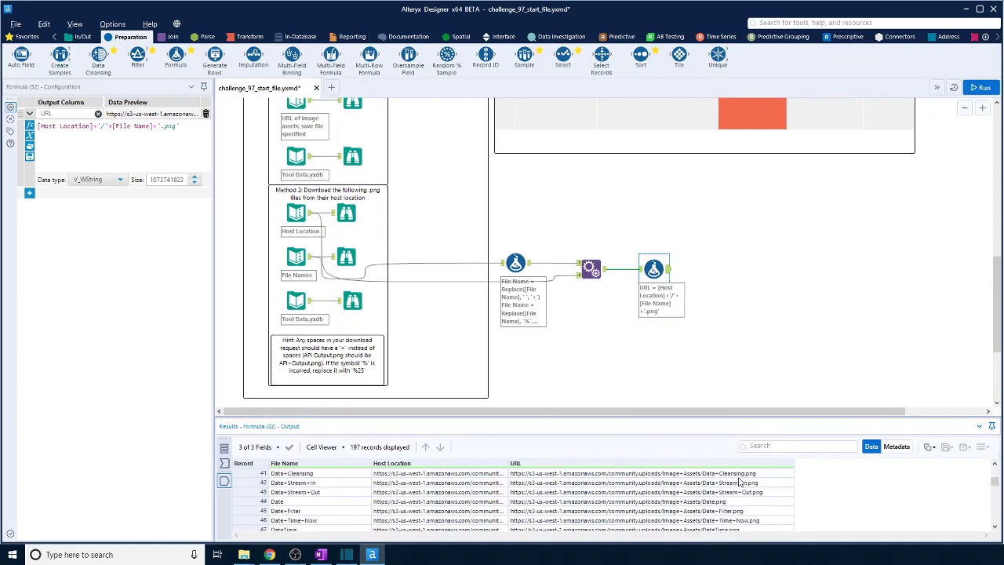
pyautogui.scroll(3, 739, 482)
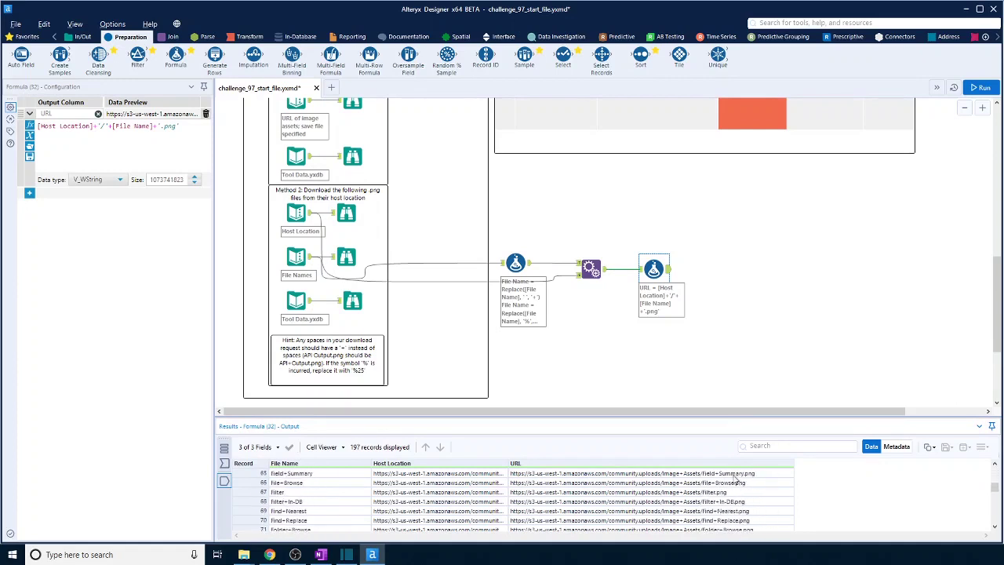
# Add a Download tool after the URL Formula tool and choose URL as the field to download from.
pyautogui.click(998, 39)
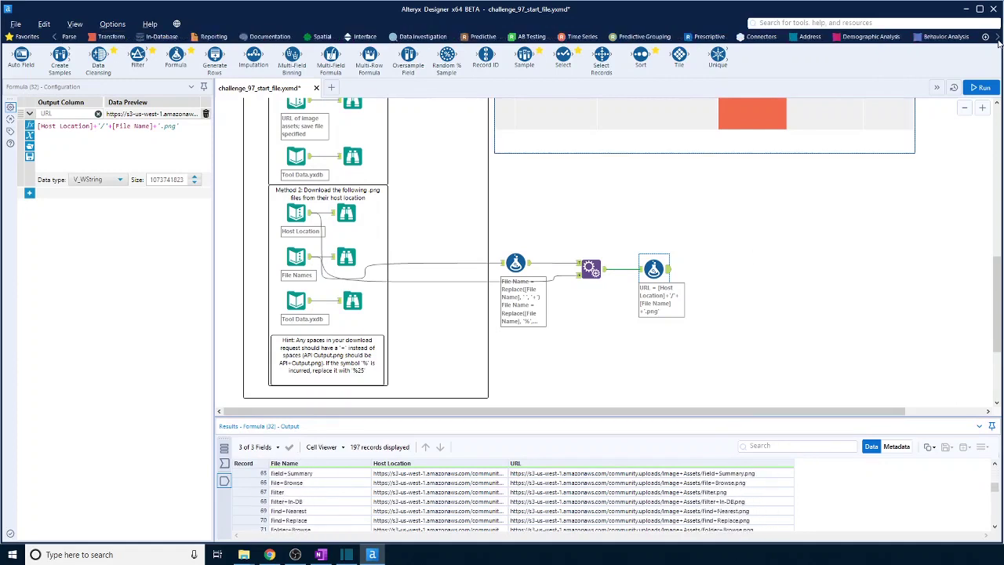
pyautogui.click(846, 37)
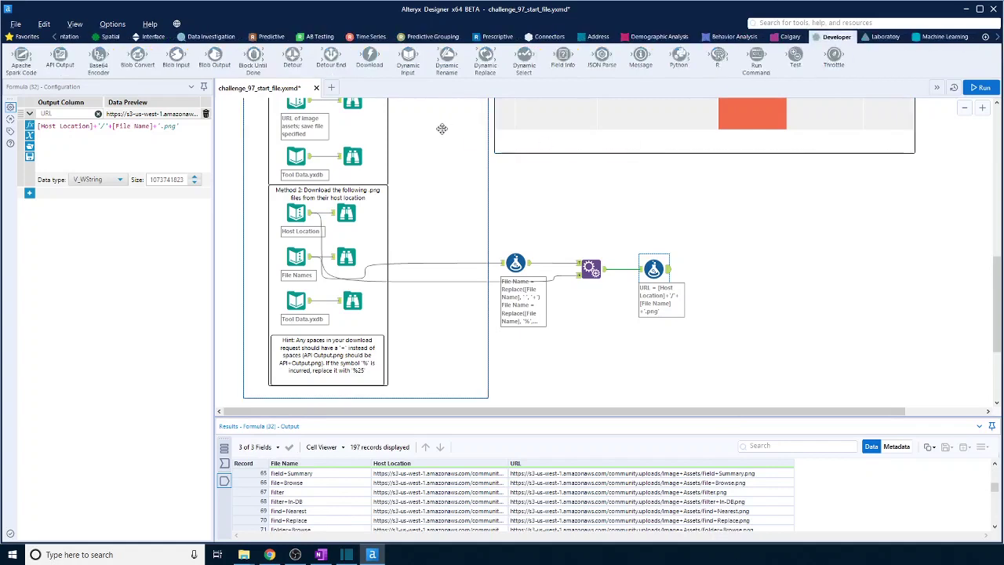
pyautogui.moveTo(370, 56); pyautogui.dragTo(724, 270)
pyautogui.click(199, 149)
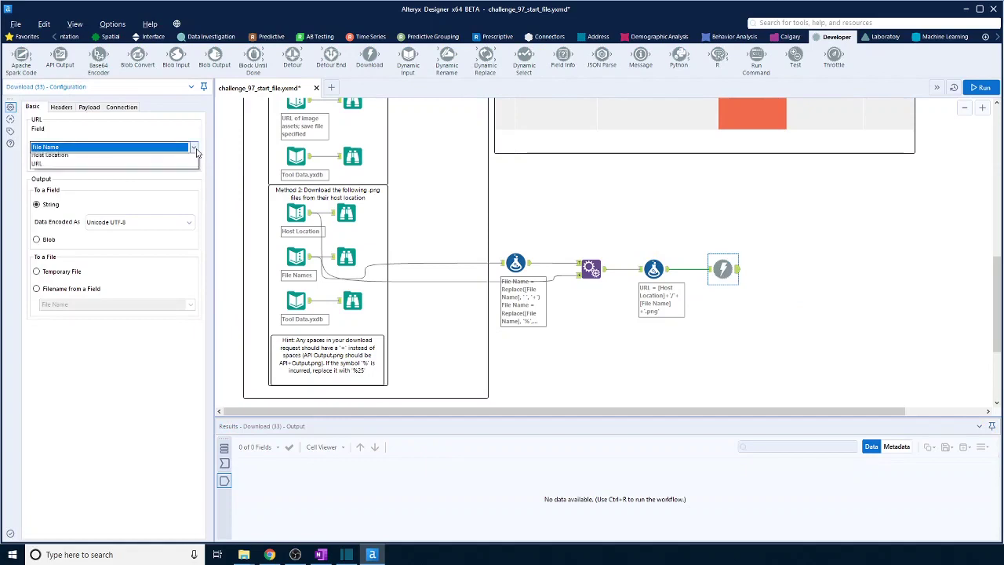
pyautogui.click(153, 177)
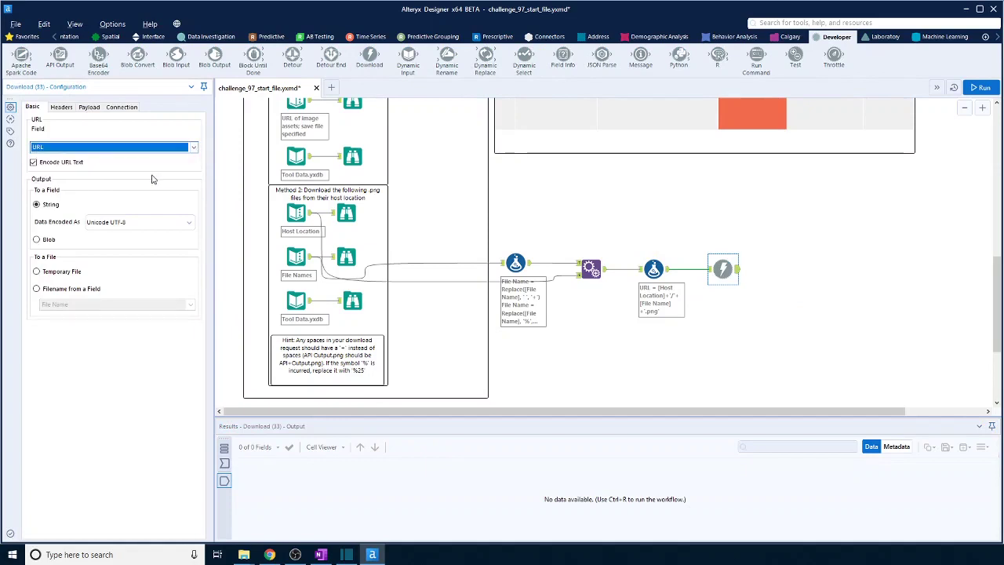
# Set the Download tool to output to a Blob field, turn off Encode URL Text and run the workflow.
pyautogui.click(37, 240)
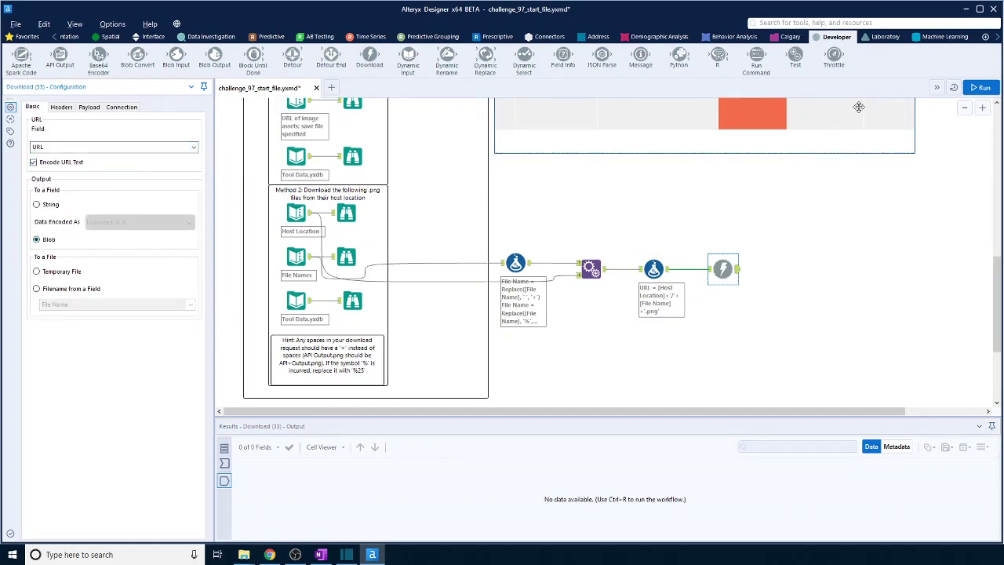
pyautogui.click(33, 163)
pyautogui.click(981, 88)
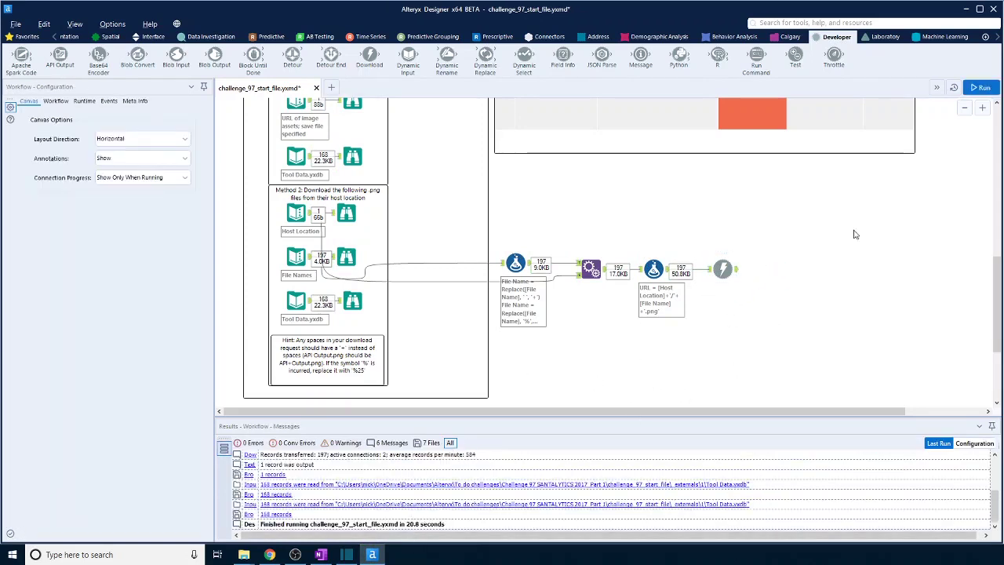
# Add a Blob Convert tool after the Download tool and convert the DownloadData blob field to a report snippet.
pyautogui.moveTo(137, 55); pyautogui.dragTo(780, 269)
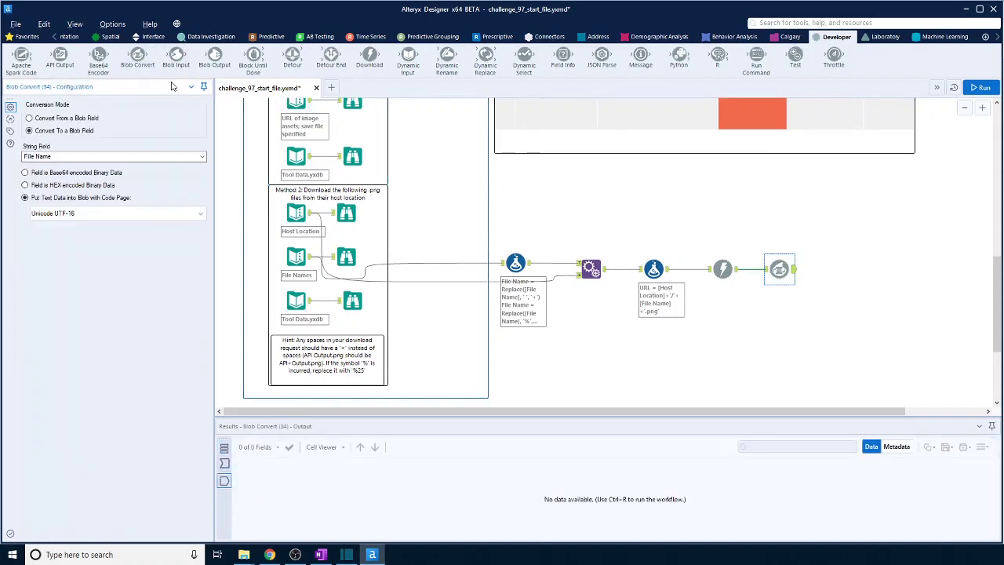
pyautogui.click(30, 118)
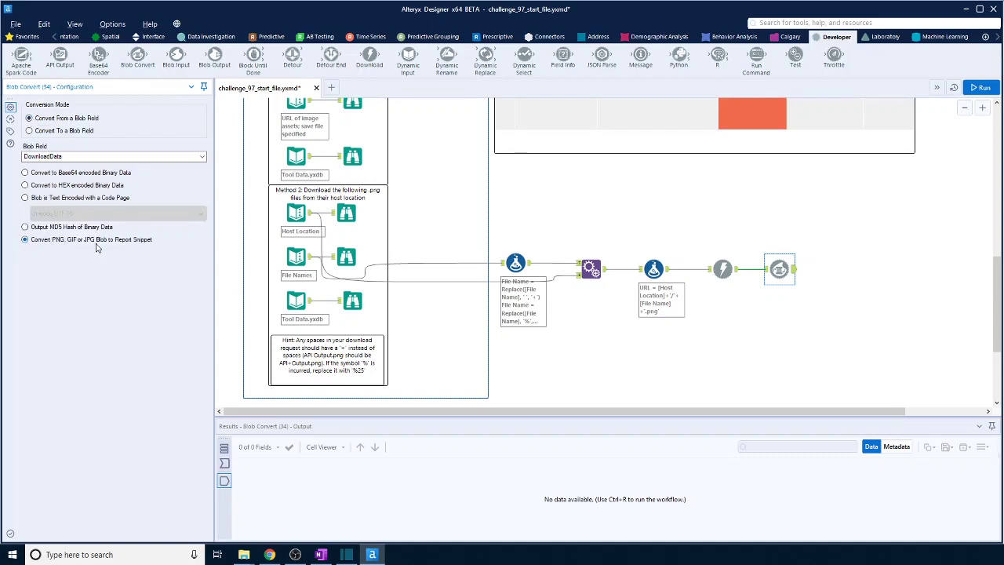
# Attach a Browse tool to the Blob Convert output and run the workflow.
pyautogui.click(24, 36)
pyautogui.moveTo(21, 53); pyautogui.dragTo(843, 270)
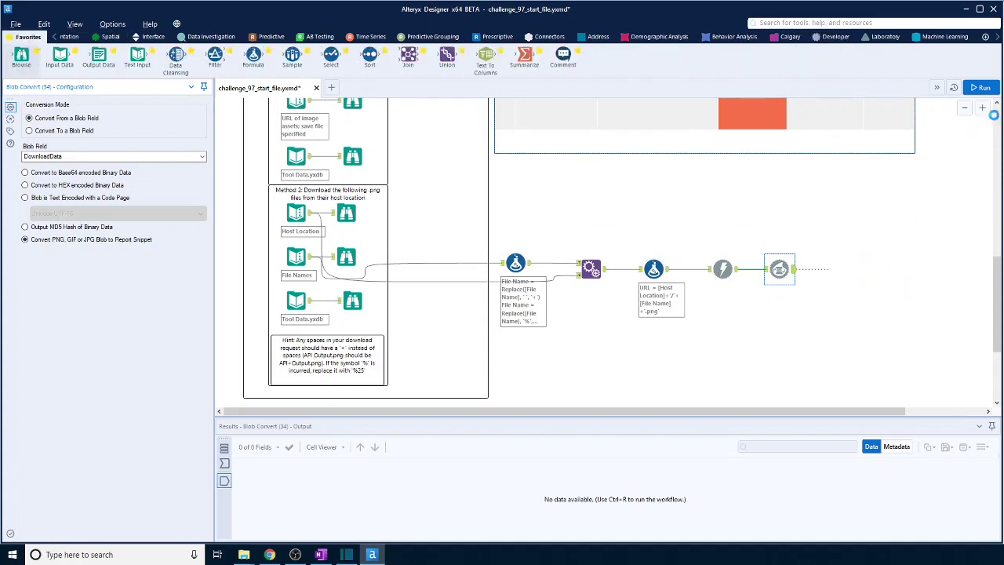
pyautogui.hotkey('ctrl', 'r')
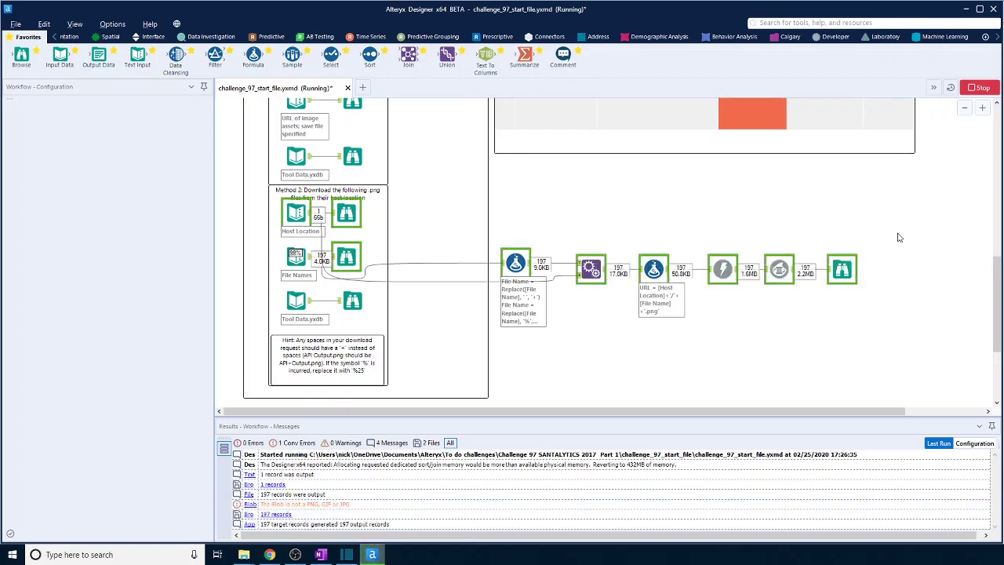
# Examine the converted DownloadData images in the new Browse tool's report, for both the first and the last records.
pyautogui.click(842, 269)
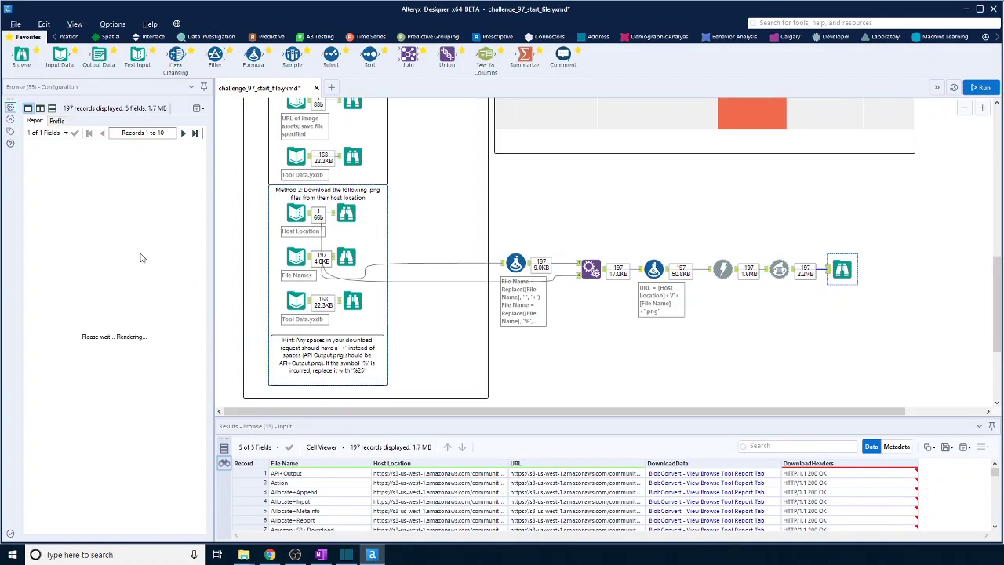
pyautogui.scroll(-5, 118, 197)
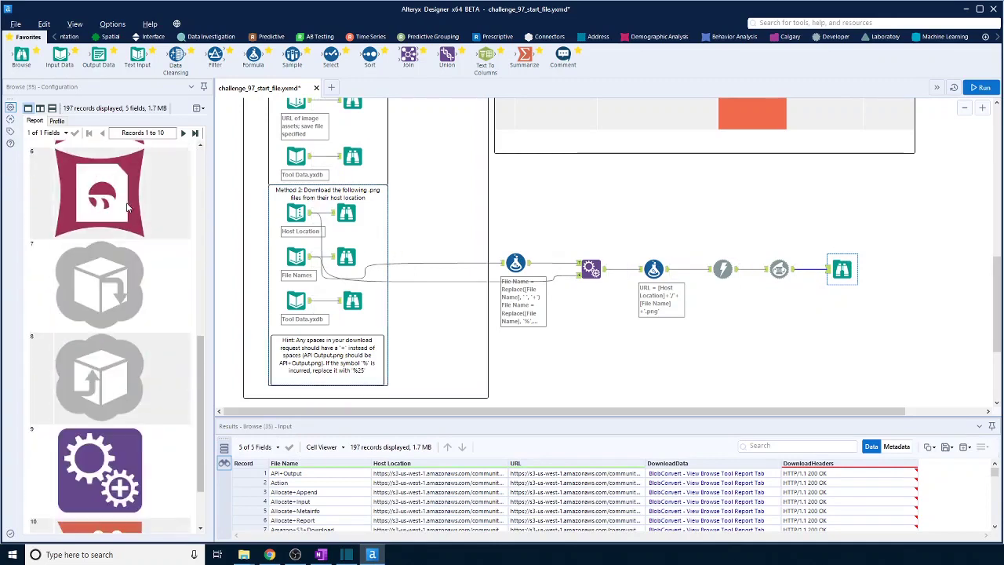
pyautogui.scroll(5, 131, 222)
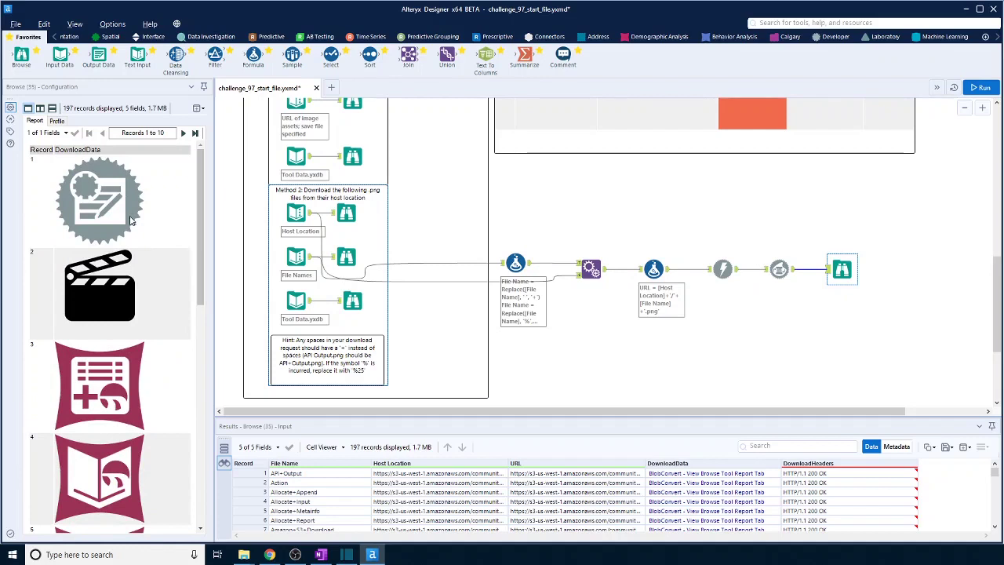
pyautogui.click(194, 132)
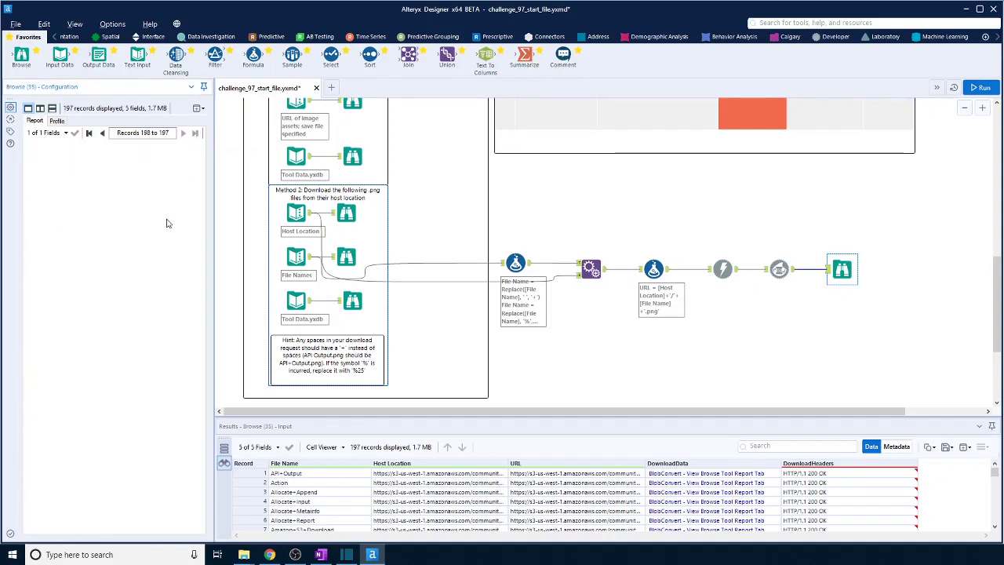
pyautogui.click(102, 133)
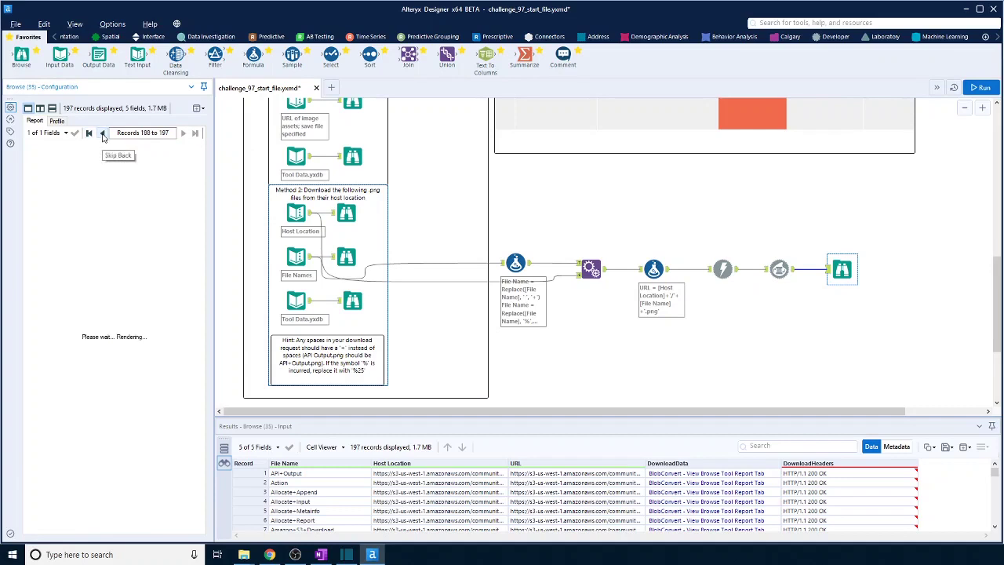
pyautogui.scroll(-10, 157, 368)
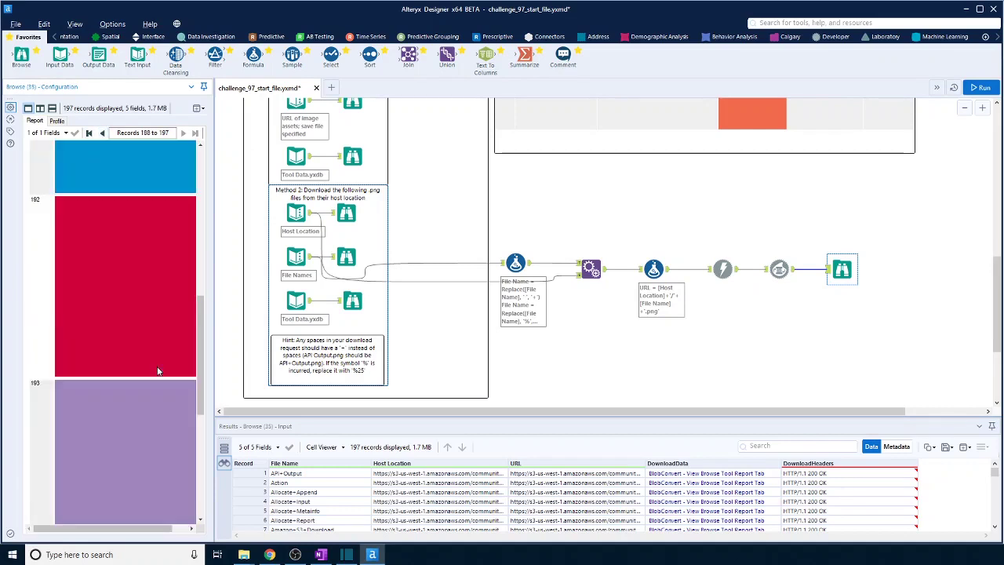
pyautogui.scroll(6, 157, 367)
pyautogui.scroll(-5, 155, 368)
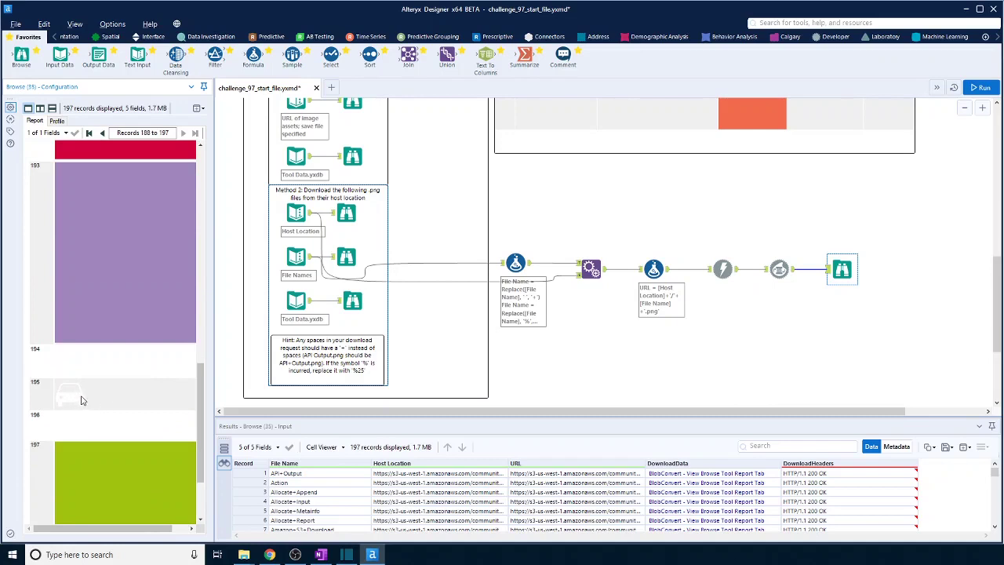
pyautogui.scroll(8, 82, 400)
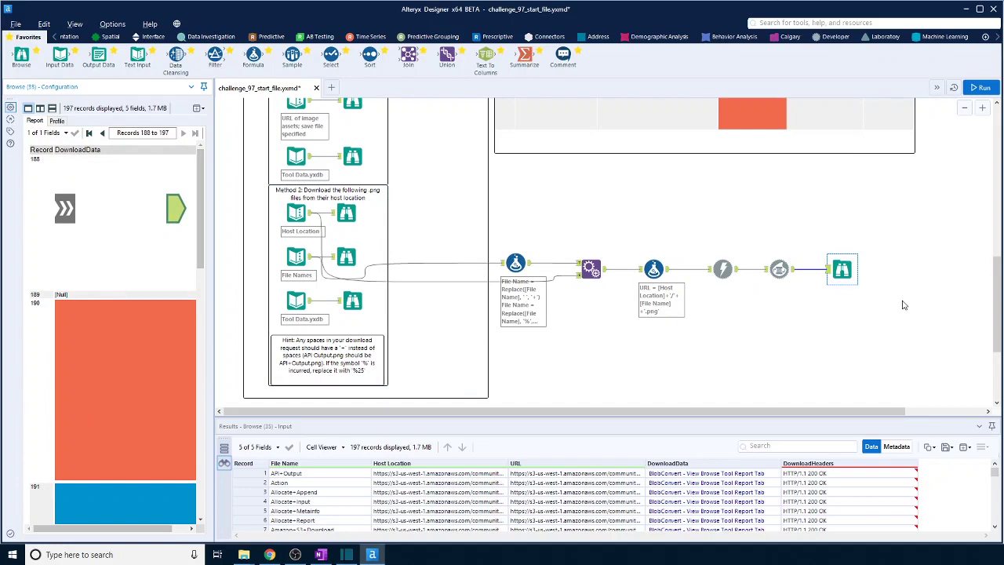
# Review the Method 2 Tool Data records and the sample output comment to see how tools relate to images.
pyautogui.scroll(-2, 903, 306)
pyautogui.click(303, 245)
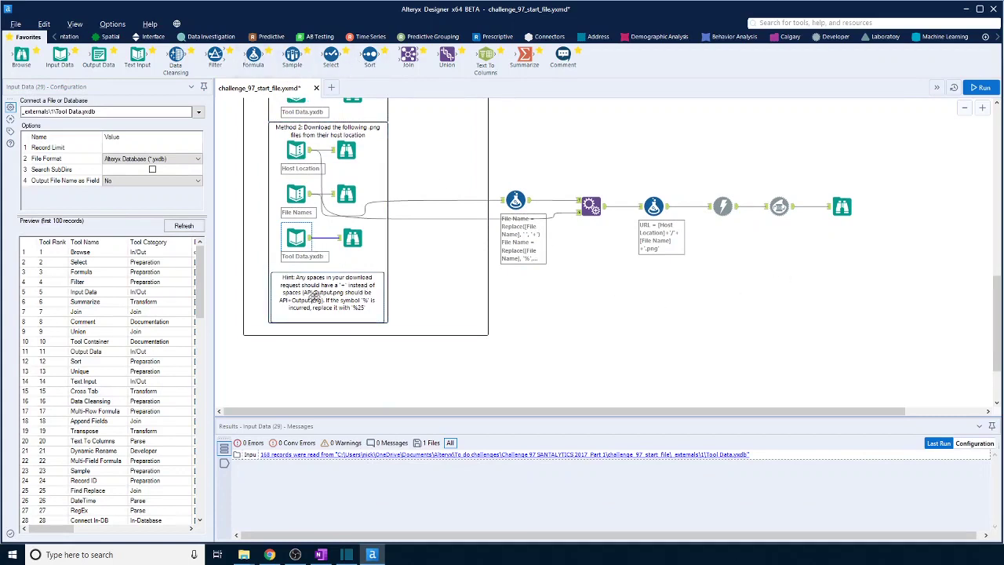
pyautogui.click(352, 237)
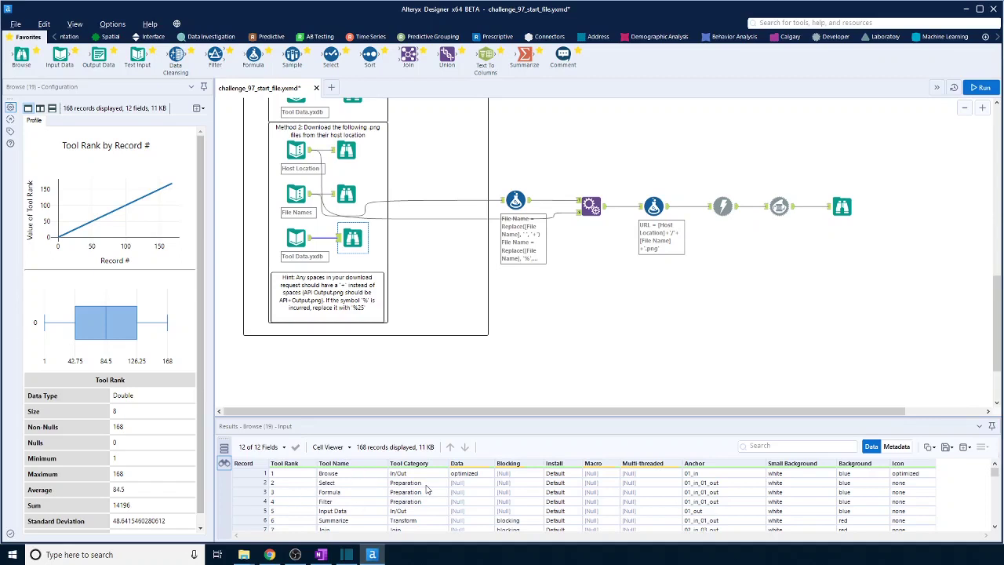
pyautogui.scroll(10, 531, 232)
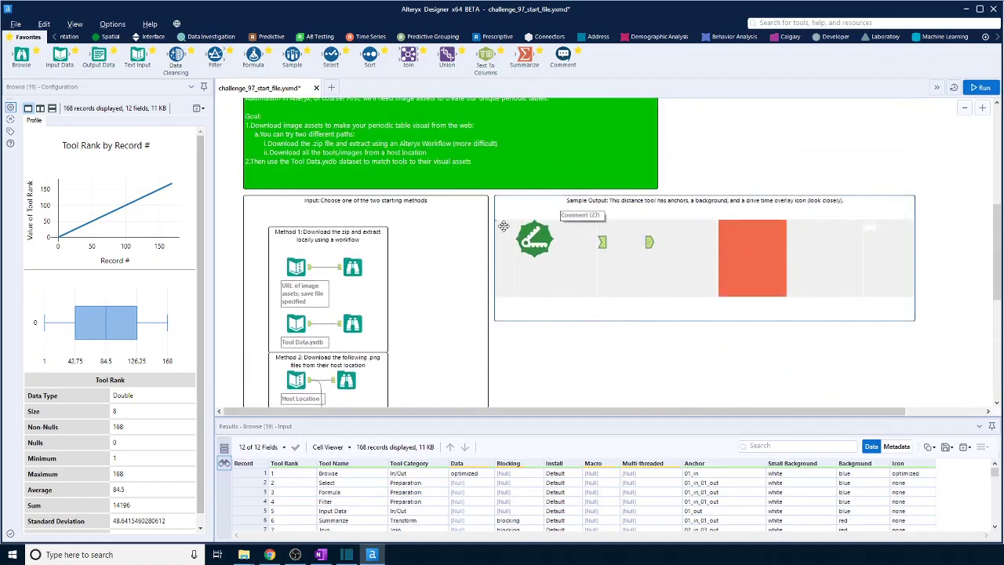
pyautogui.click(517, 250)
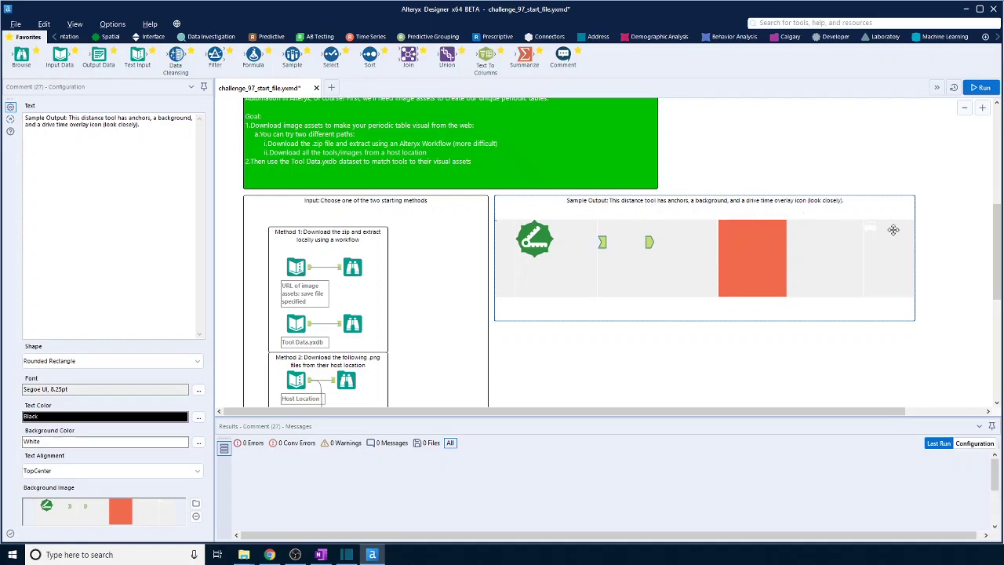
# Place a Join tool on the empty canvas below the URL download chain.
pyautogui.scroll(-4, 722, 333)
pyautogui.scroll(-4, 714, 320)
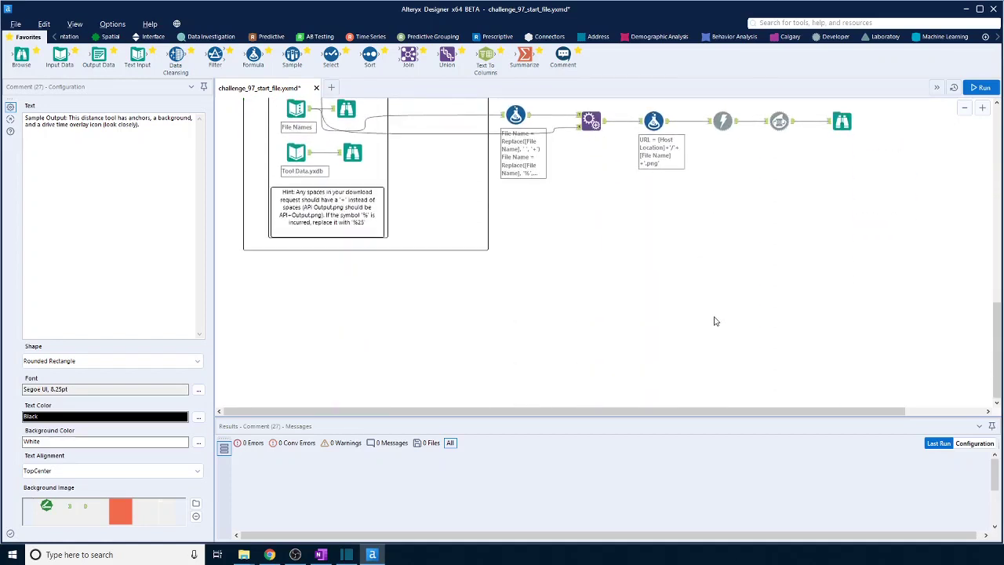
pyautogui.scroll(1, 714, 320)
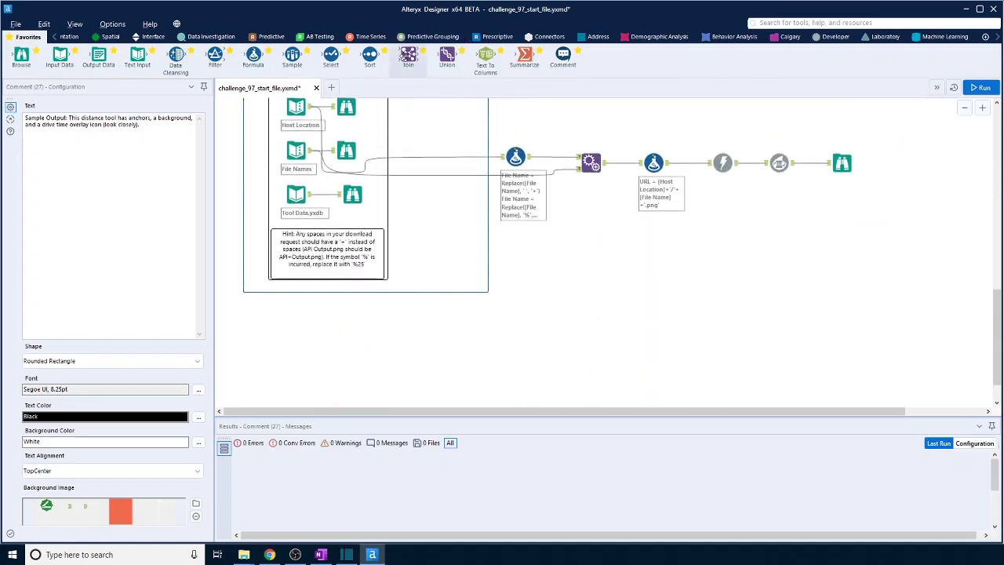
pyautogui.moveTo(408, 57); pyautogui.dragTo(599, 283)
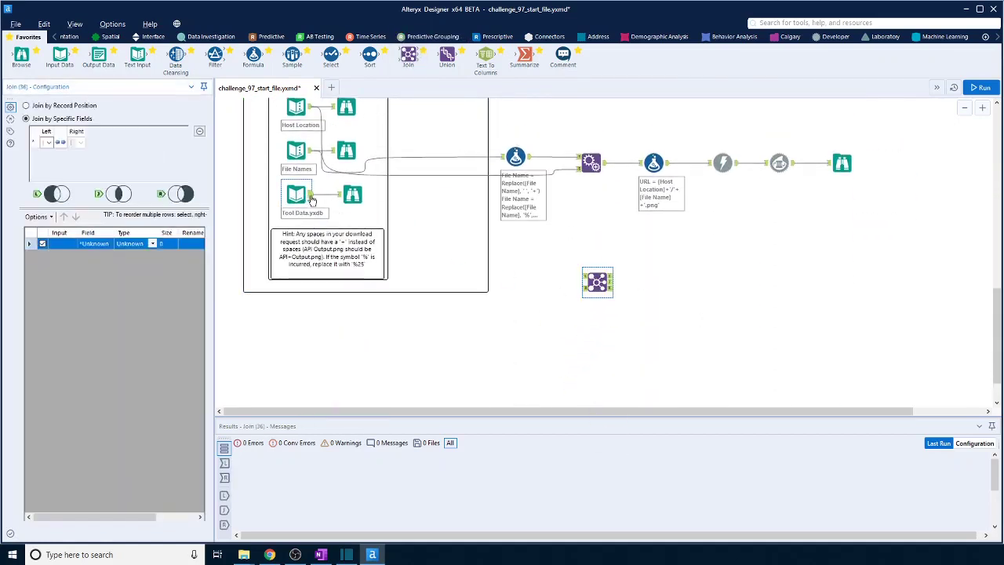
pyautogui.moveTo(311, 198); pyautogui.dragTo(584, 288)
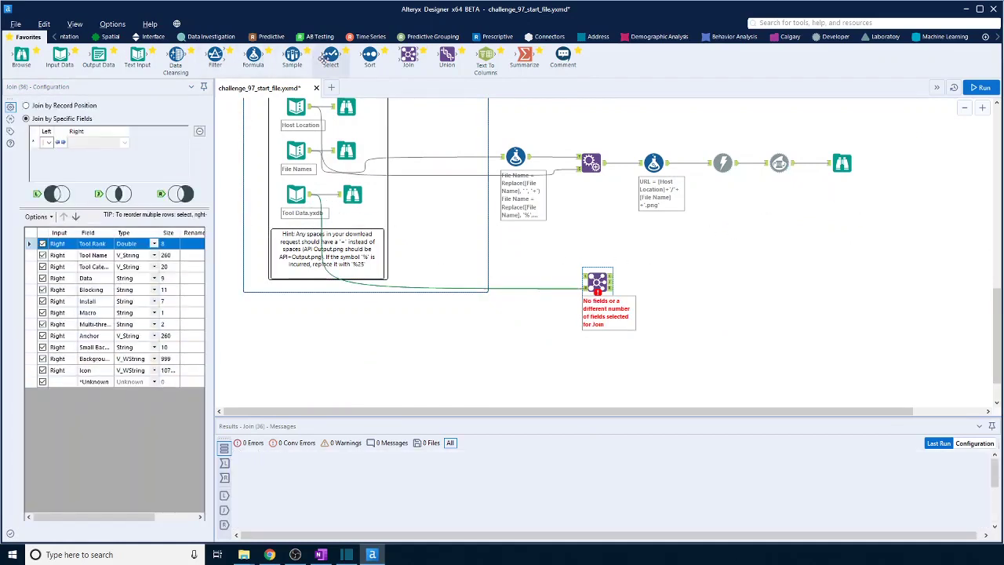
pyautogui.click(544, 291)
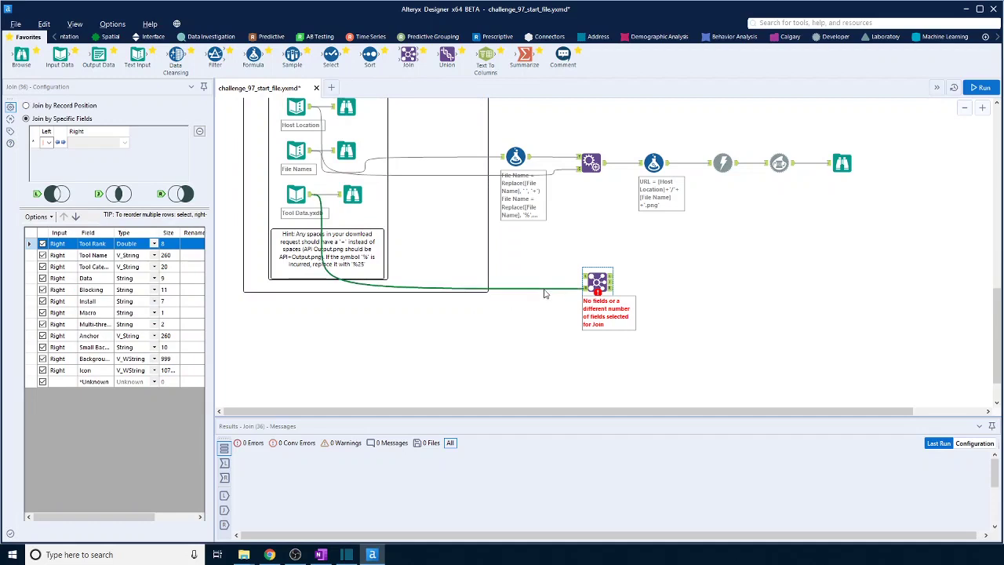
pyautogui.press('Delete')
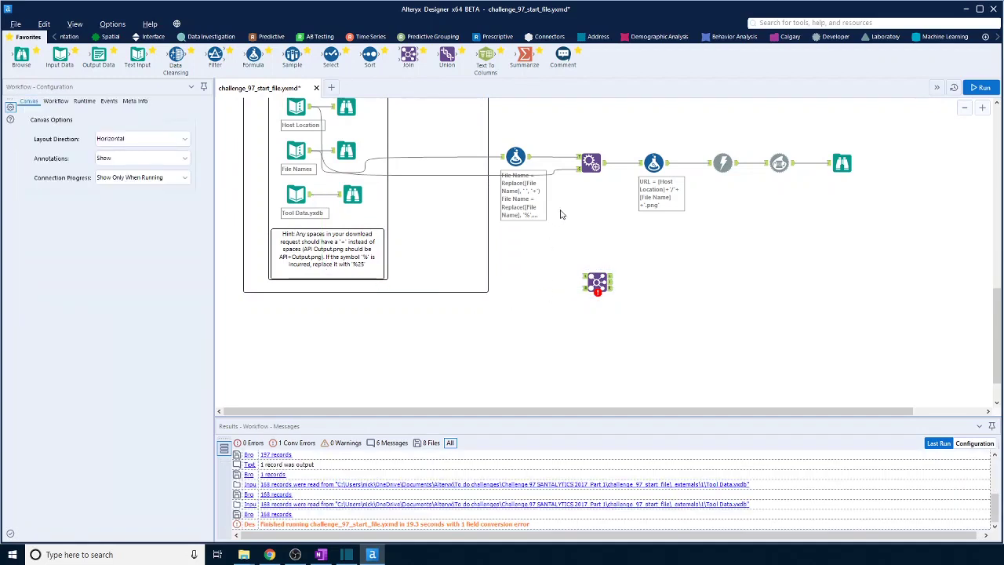
# Connect the Method 2 Tool Data input to the Join's left input and insert a Select tool on that connection.
pyautogui.click(311, 201)
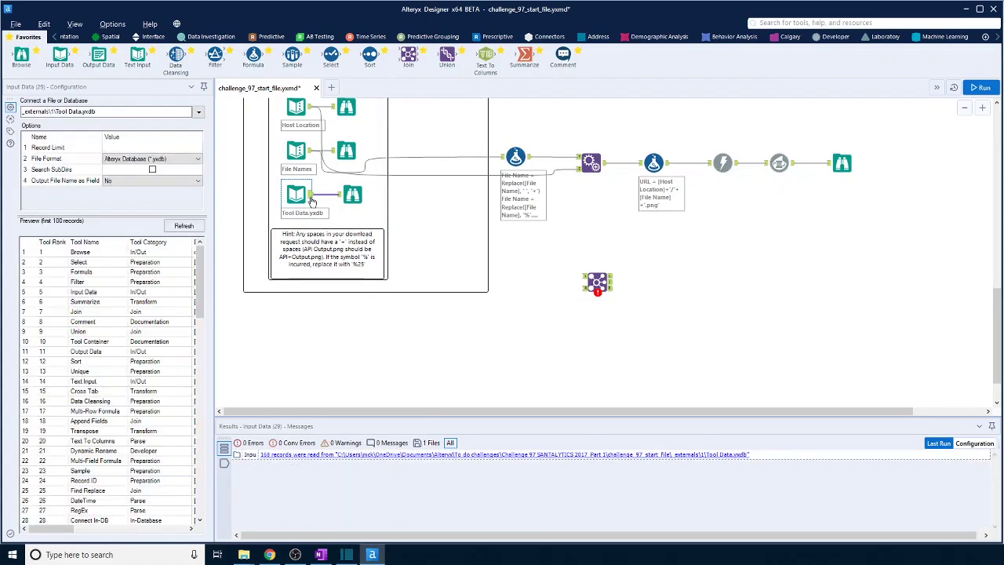
pyautogui.moveTo(311, 201); pyautogui.dragTo(582, 276)
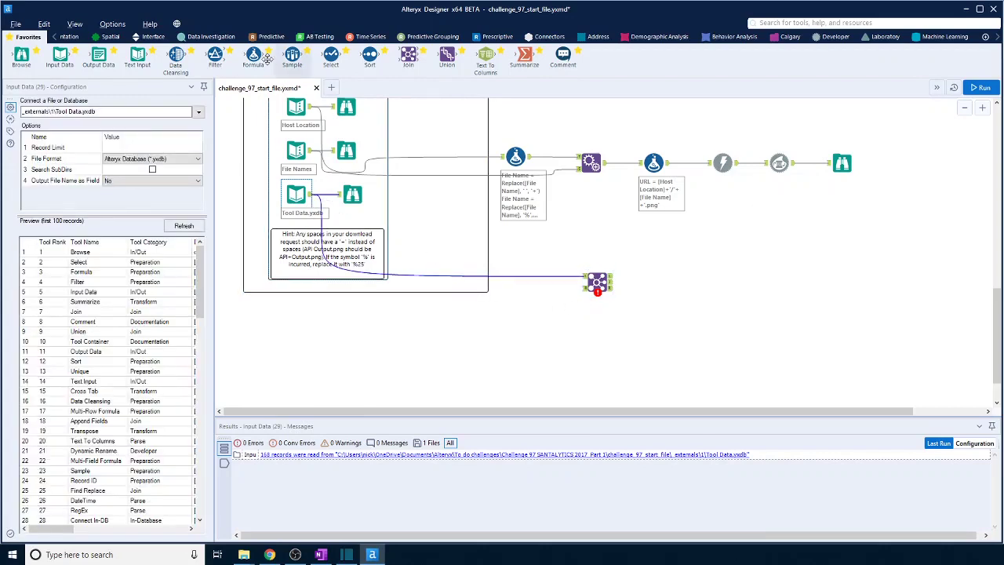
pyautogui.moveTo(331, 56); pyautogui.dragTo(528, 280)
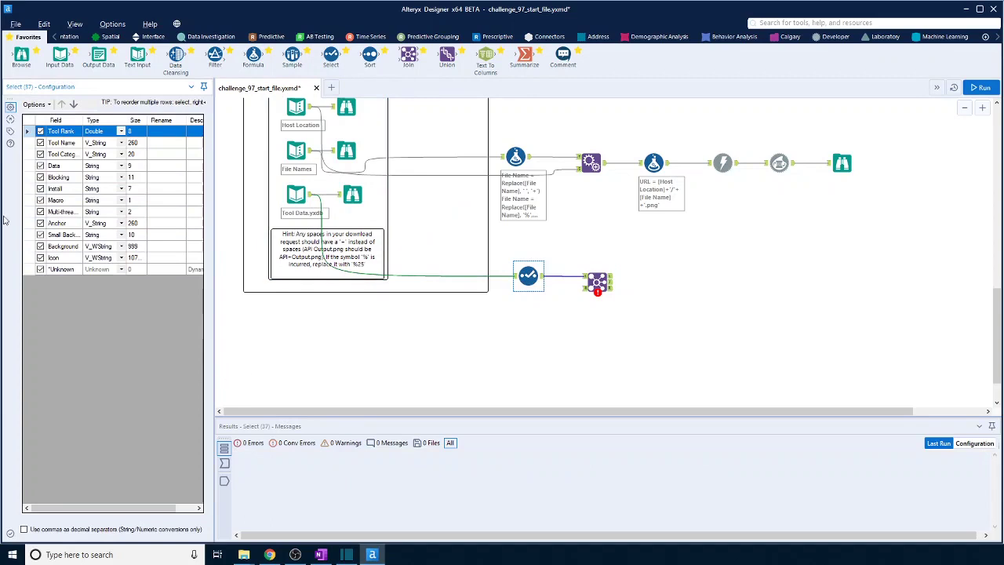
# Deselect all fields in the Select tool and keep only Tool Rank and Tool Name.
pyautogui.click(34, 105)
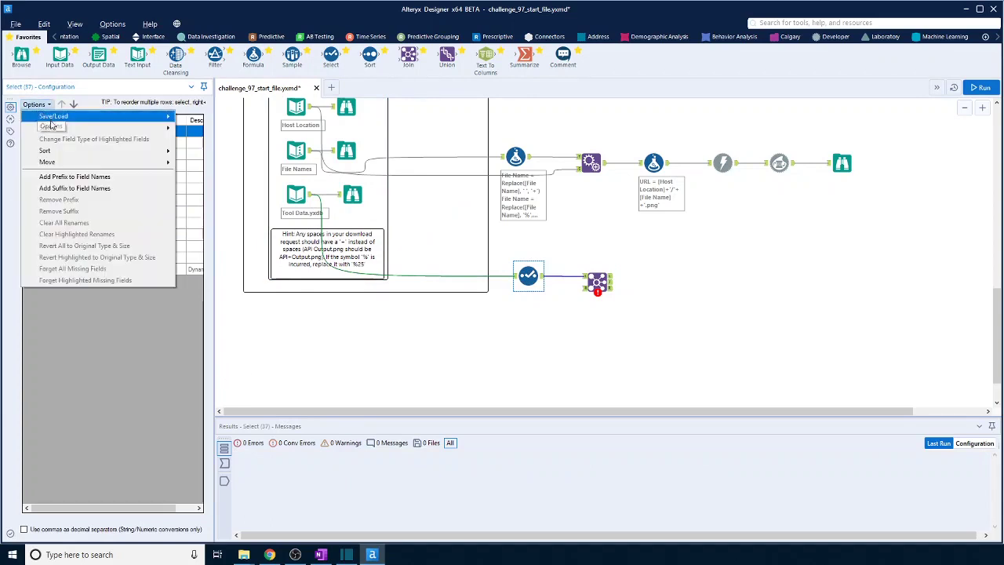
pyautogui.moveTo(51, 131)
pyautogui.click(210, 144)
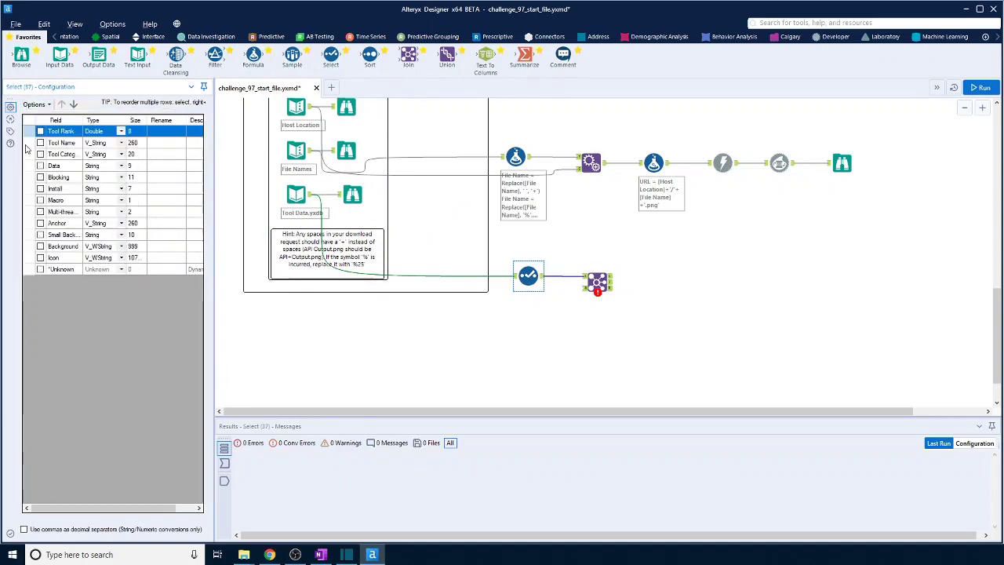
pyautogui.click(40, 131)
pyautogui.click(41, 143)
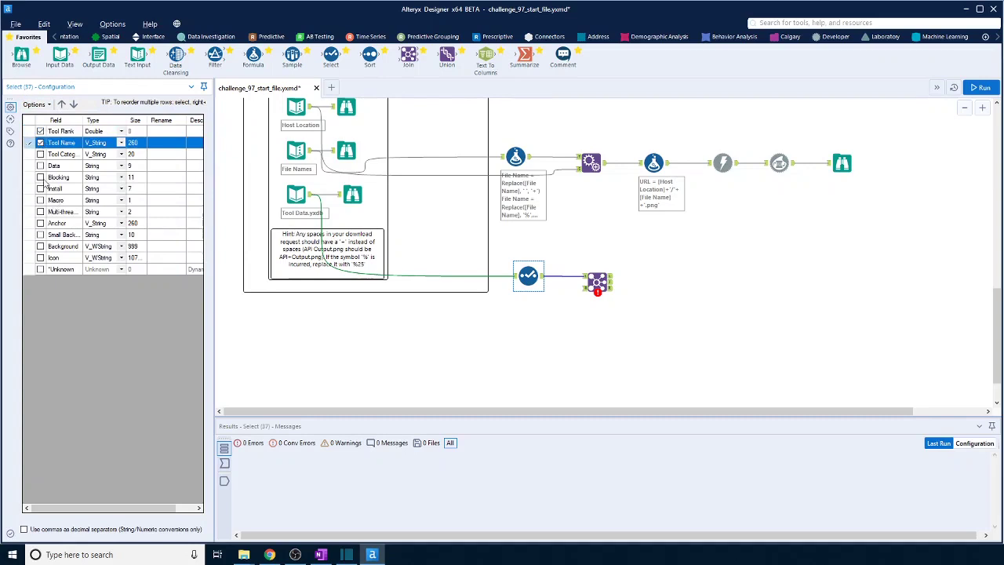
# Connect the Blob Convert output to the Join's right input and choose Tool Name as the left join field.
pyautogui.click(598, 281)
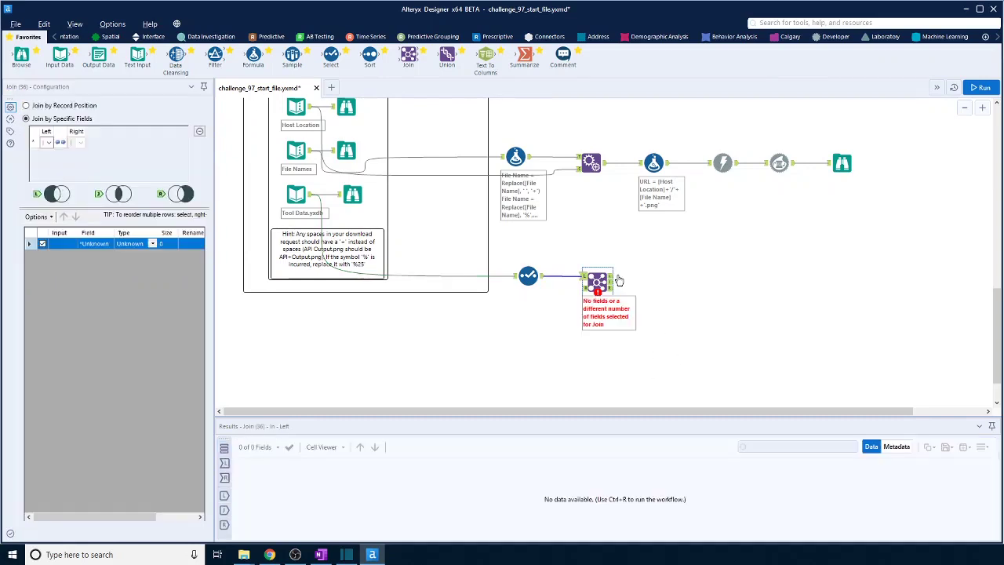
pyautogui.moveTo(794, 163); pyautogui.dragTo(588, 289)
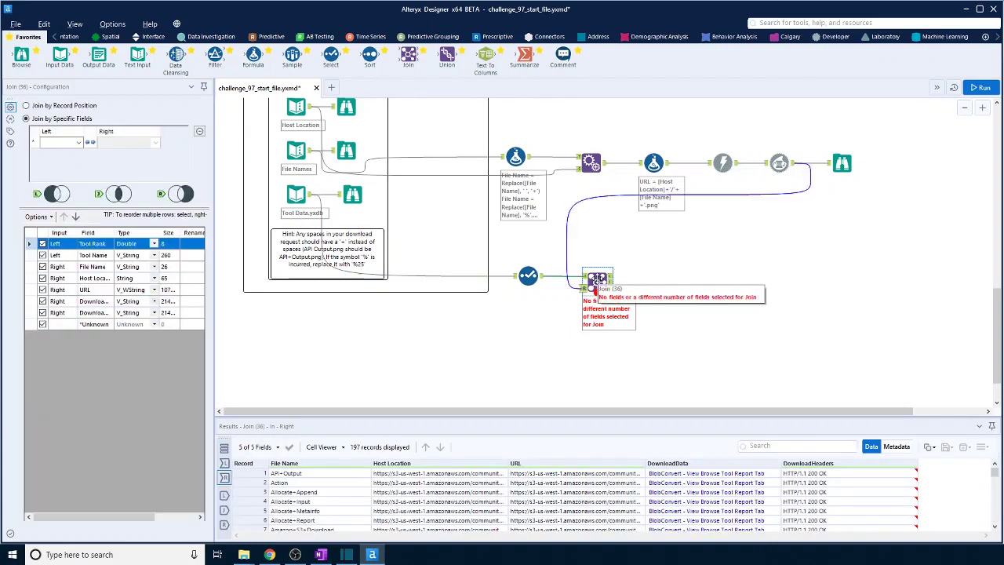
pyautogui.click(78, 142)
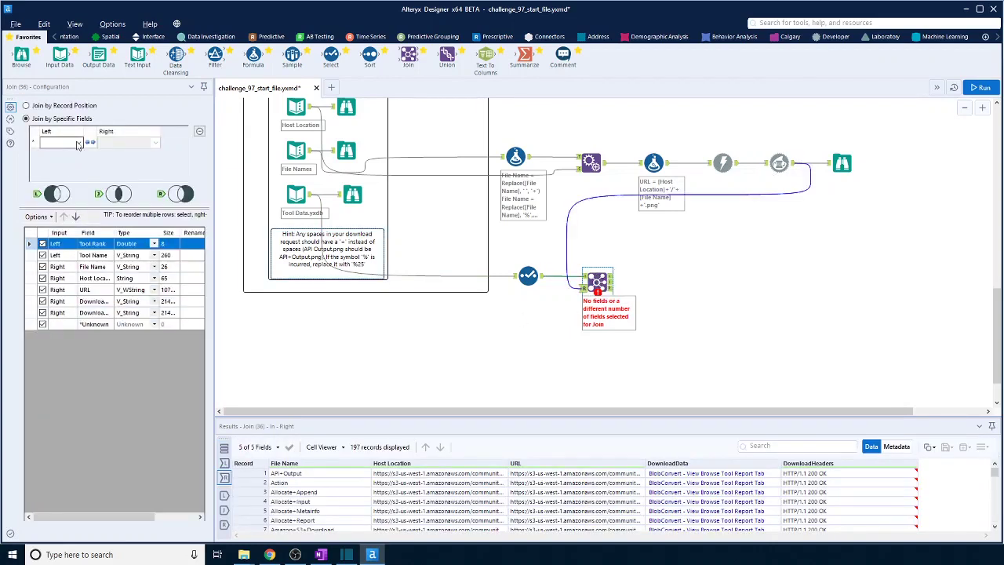
pyautogui.click(59, 157)
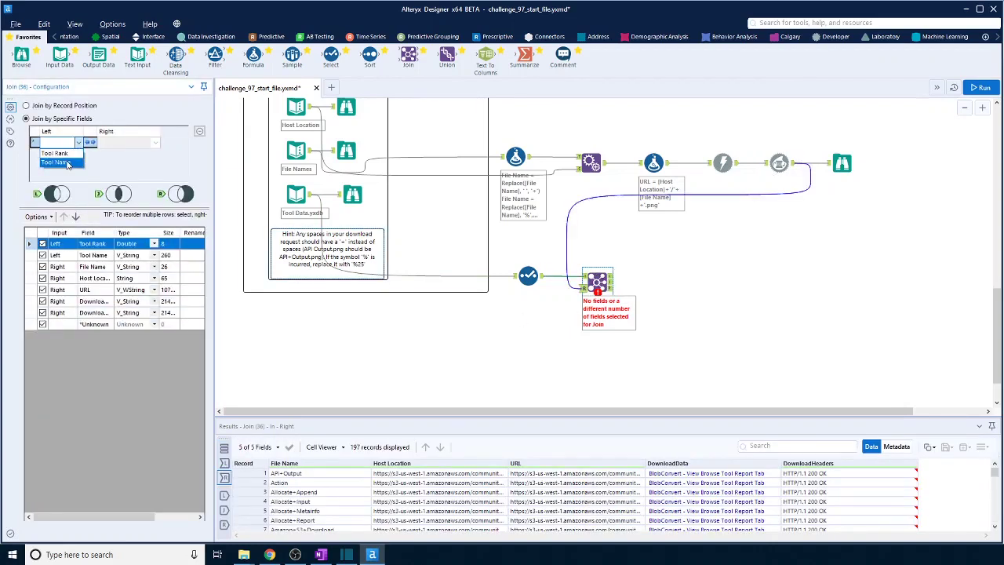
pyautogui.click(149, 143)
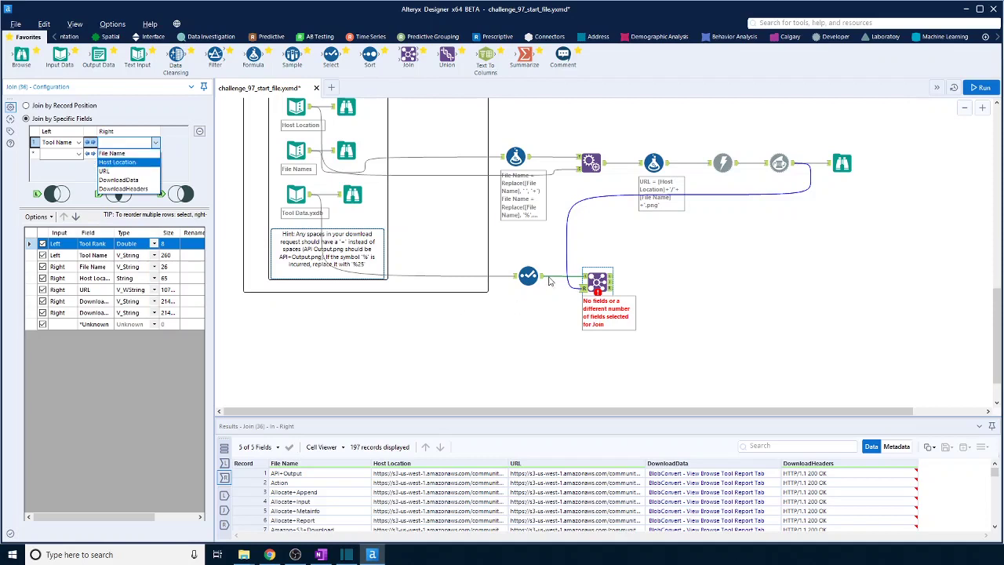
# Examine the tool names in the Tool Data records entering the Select tool against the file names sent to the Join.
pyautogui.click(585, 279)
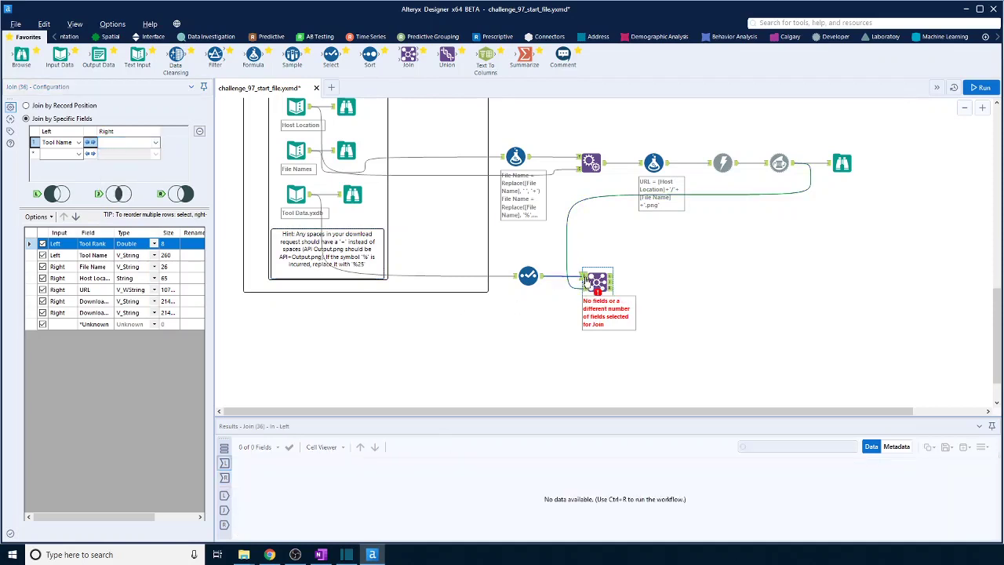
pyautogui.click(533, 277)
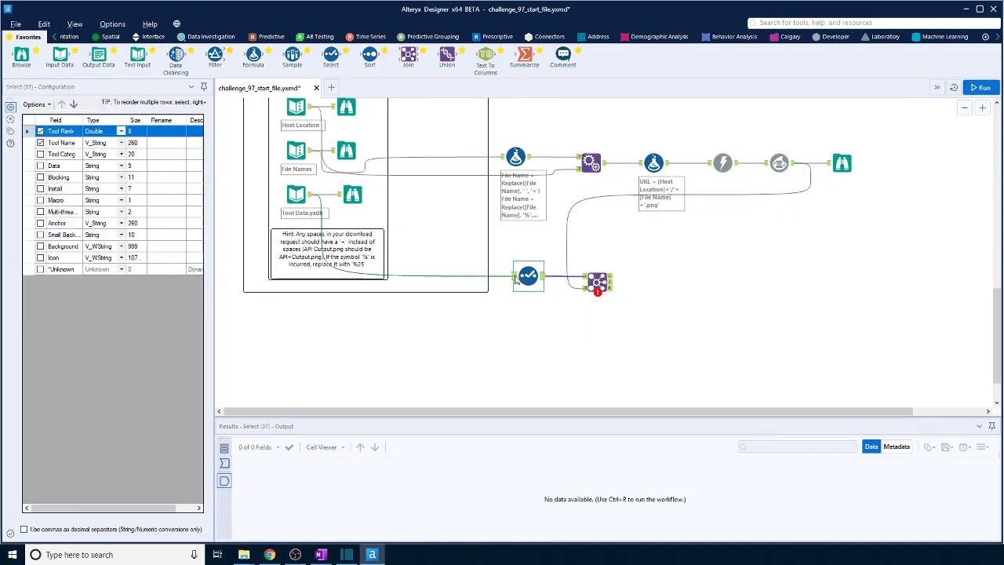
pyautogui.click(515, 276)
pyautogui.scroll(-5, 356, 502)
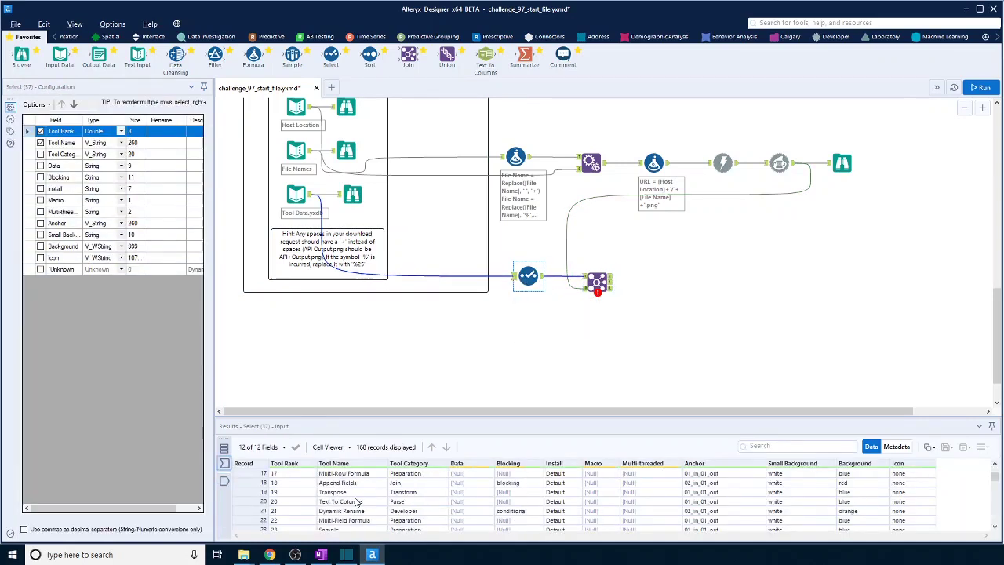
pyautogui.scroll(-3, 356, 502)
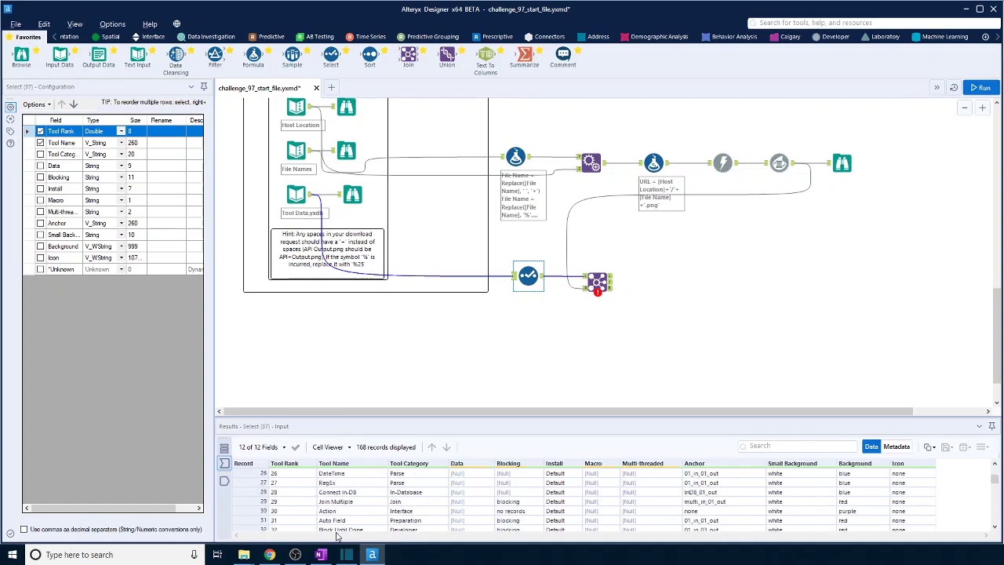
pyautogui.scroll(-2, 343, 524)
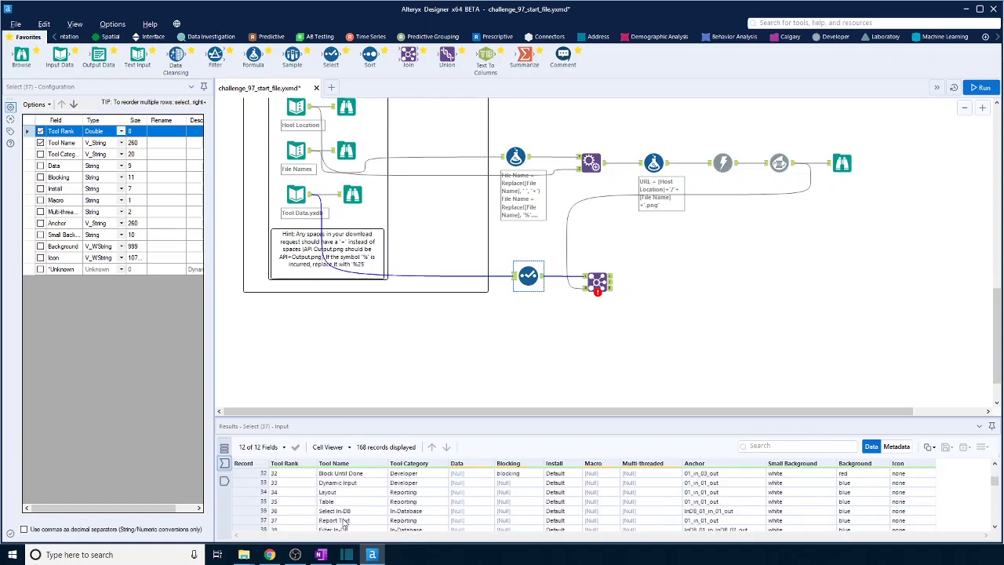
pyautogui.scroll(-11, 343, 524)
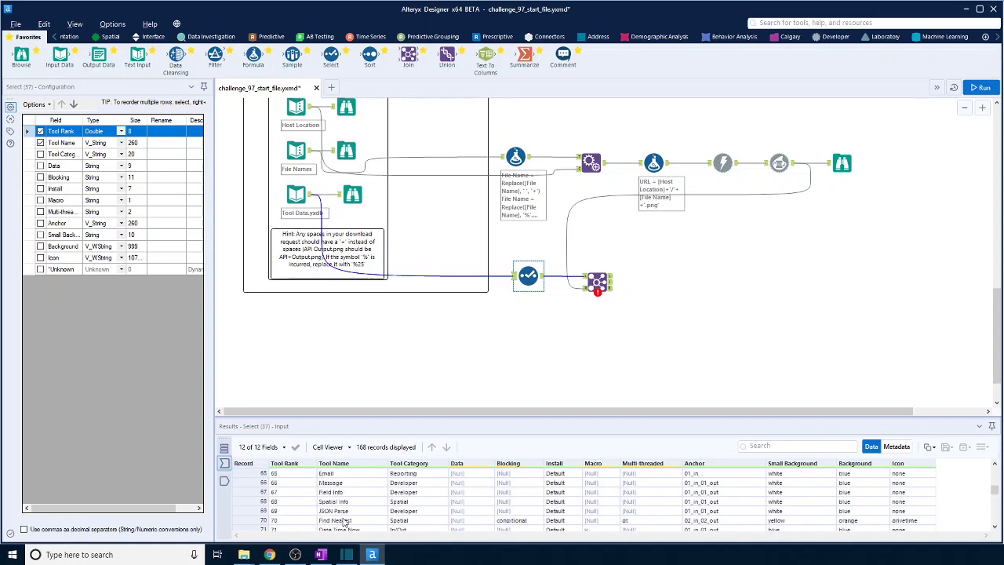
pyautogui.scroll(-2, 343, 524)
pyautogui.scroll(20, 343, 522)
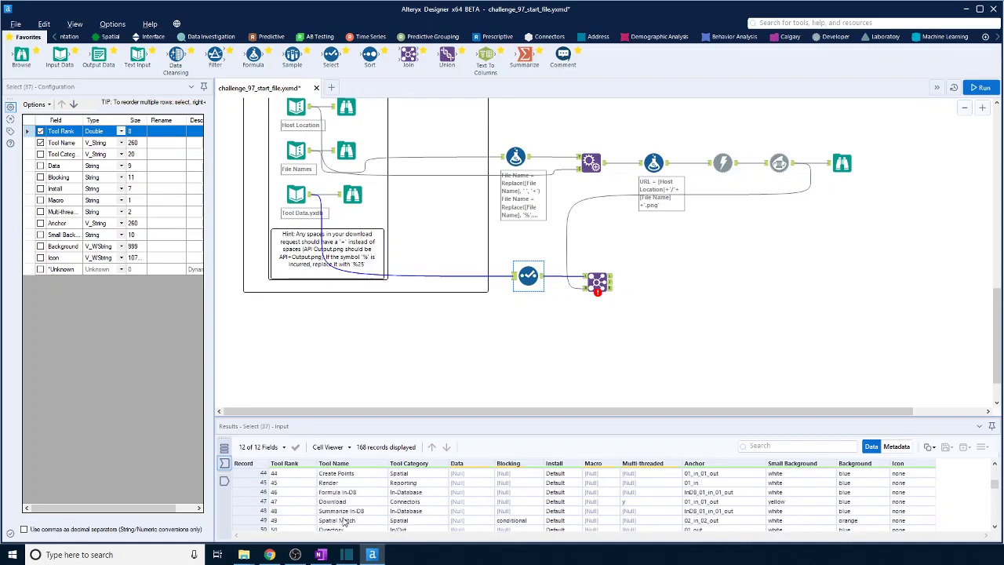
pyautogui.scroll(2, 714, 298)
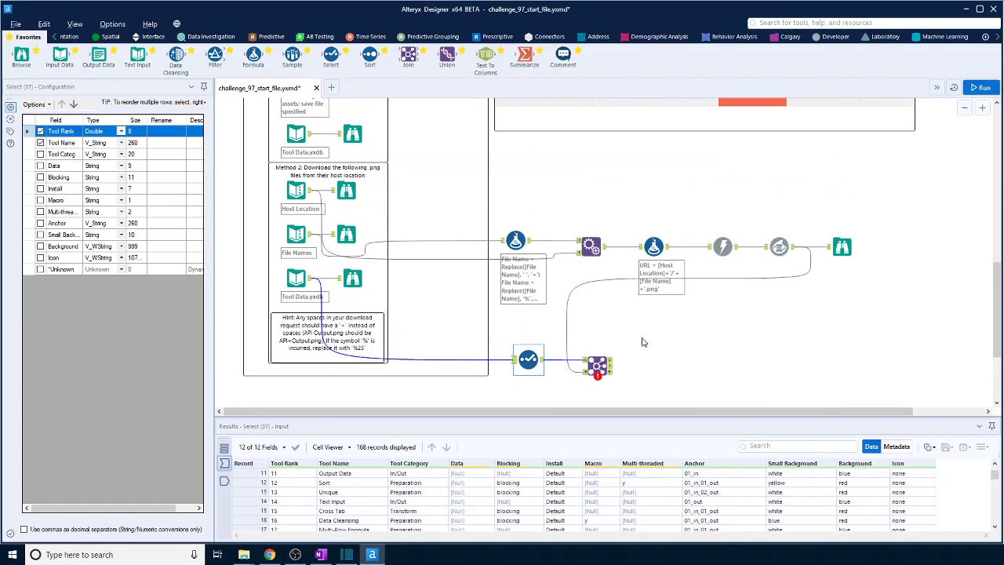
pyautogui.scroll(-1, 725, 328)
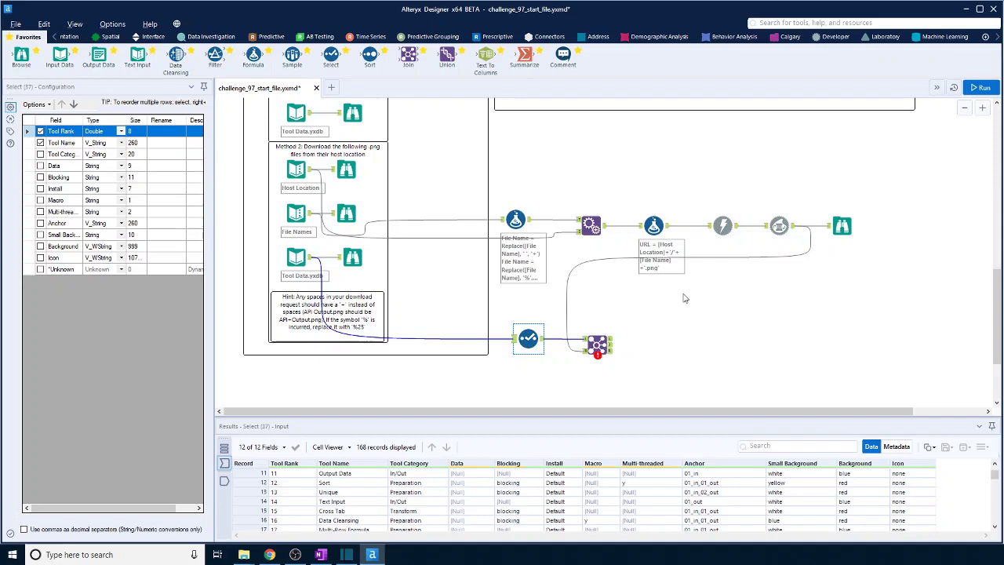
# In the File Names Formula tool, output both Replace expressions to a new column named Tool instead of File Name.
pyautogui.click(515, 220)
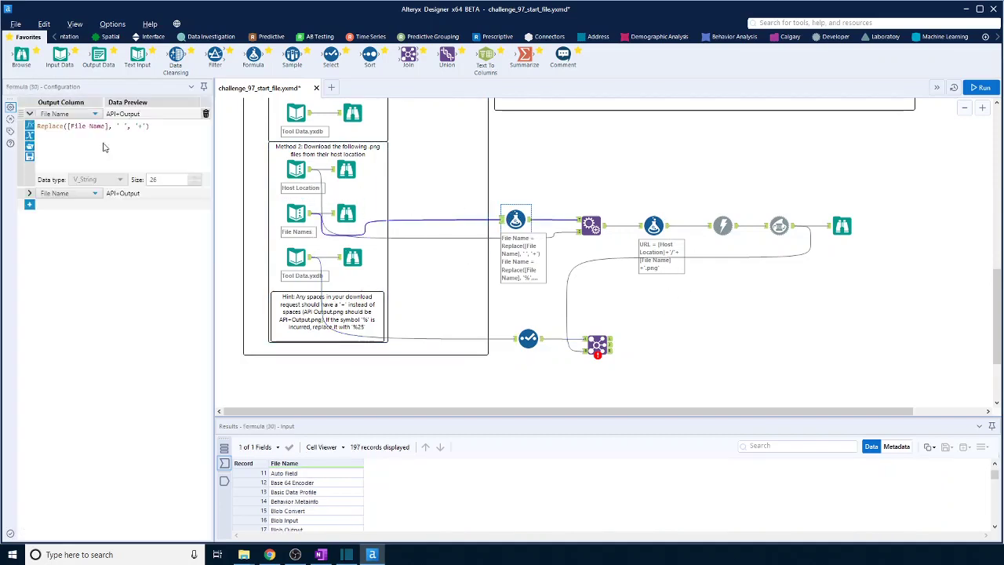
pyautogui.click(86, 114)
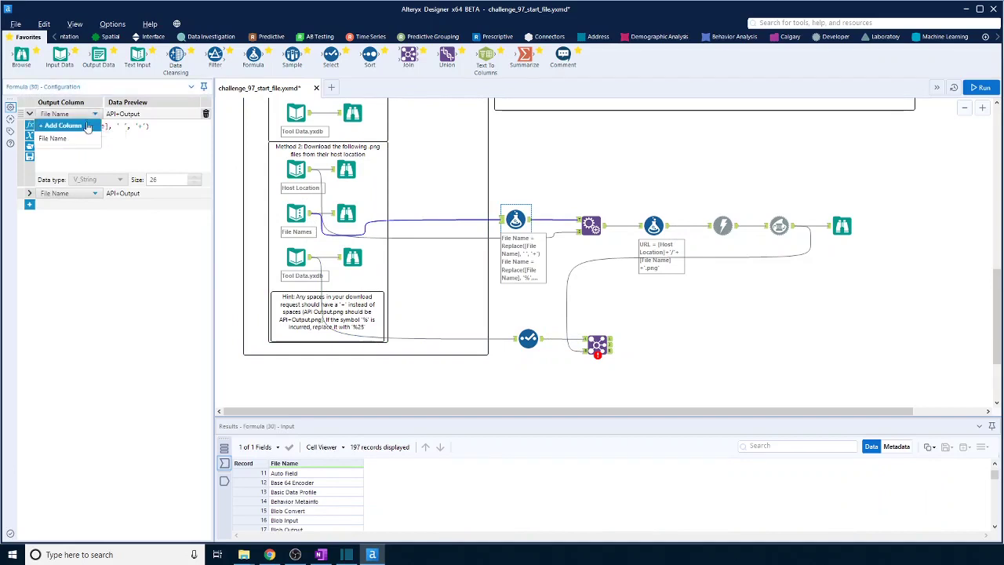
pyautogui.click(79, 126)
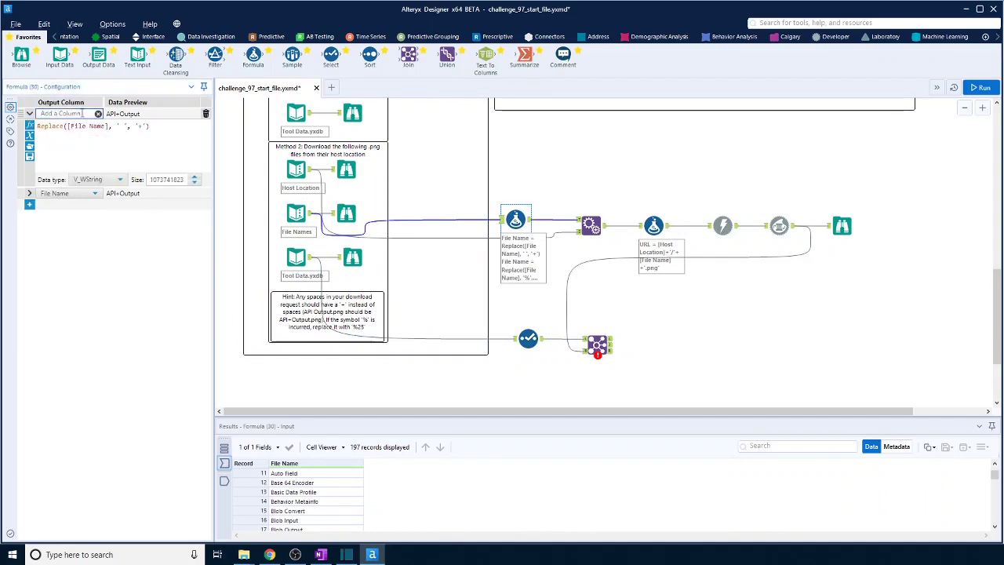
pyautogui.write('Tool')
pyautogui.click(92, 194)
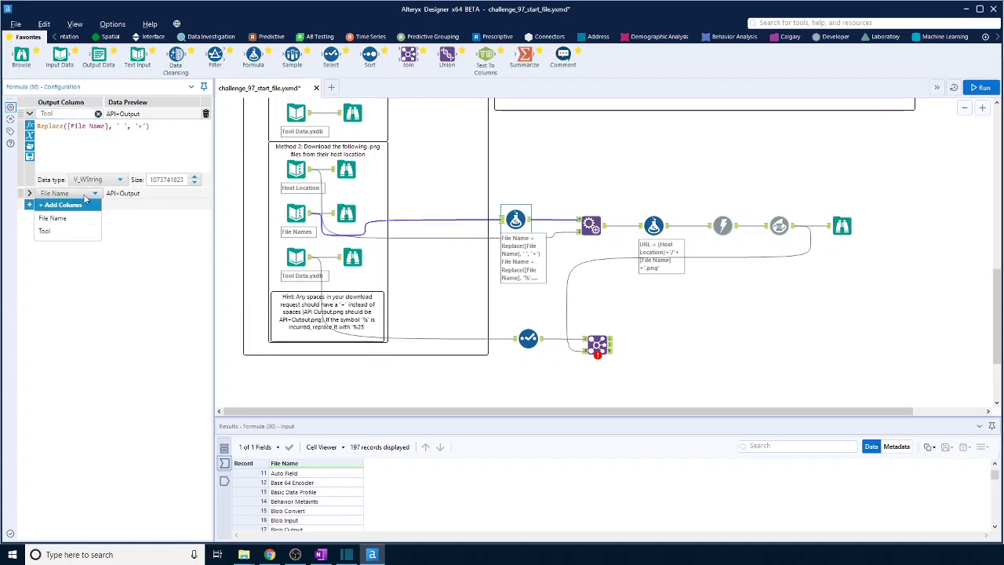
pyautogui.click(54, 231)
# Replace [File Name] with [Tool] in the URL formula so it reads [Host Location]+'/'+[Tool]+'.png'.
pyautogui.click(653, 226)
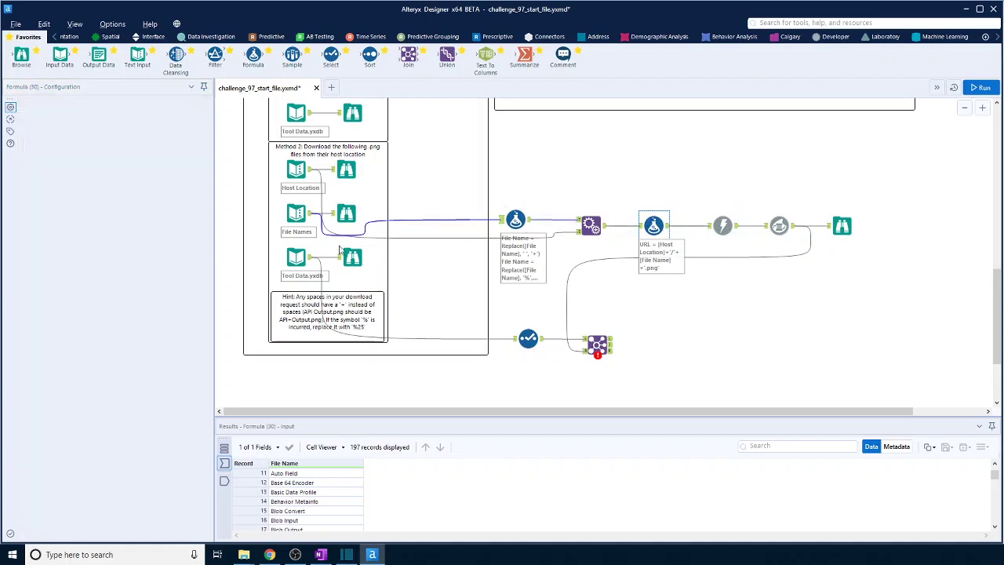
pyautogui.click(152, 126)
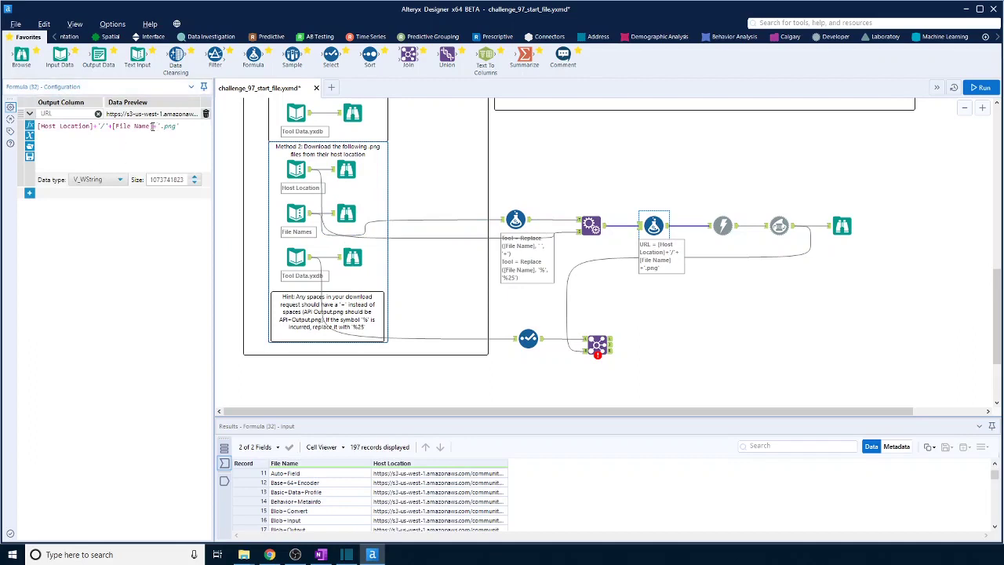
pyautogui.moveTo(140, 126); pyautogui.dragTo(117, 127)
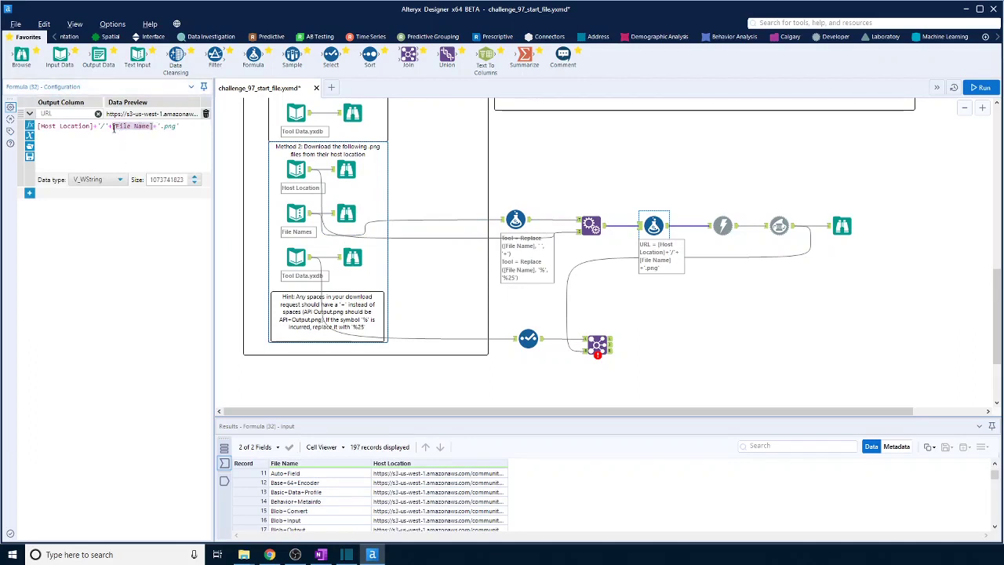
pyautogui.write('[')
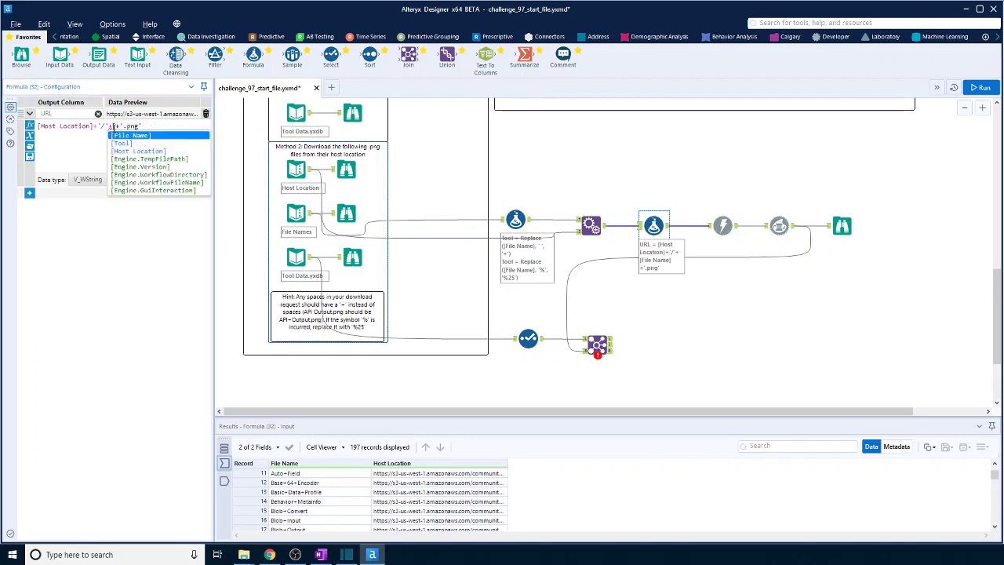
pyautogui.click(124, 144)
pyautogui.click(803, 294)
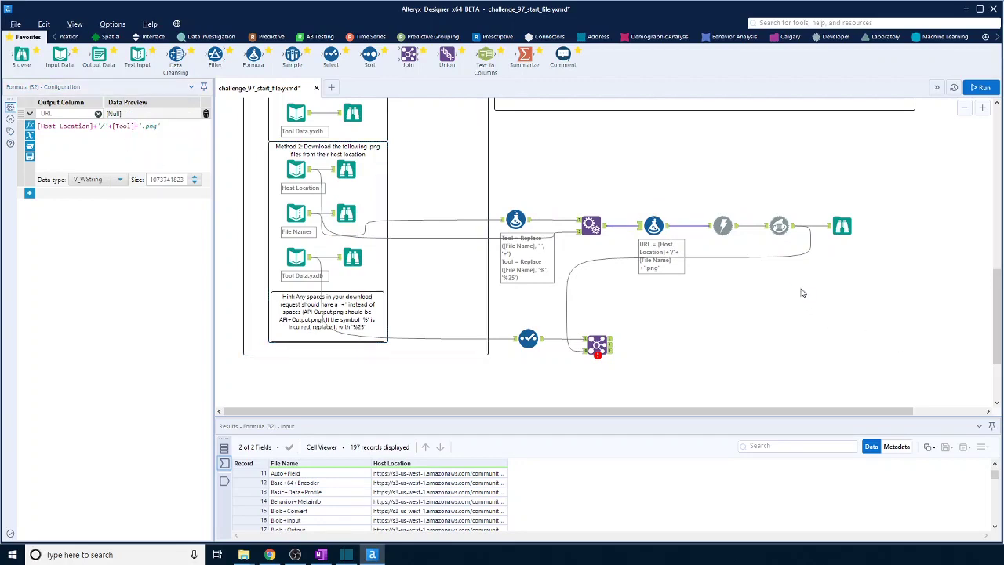
# Set the Join's right field to File Name, matching Tool Name, and run the workflow.
pyautogui.click(600, 345)
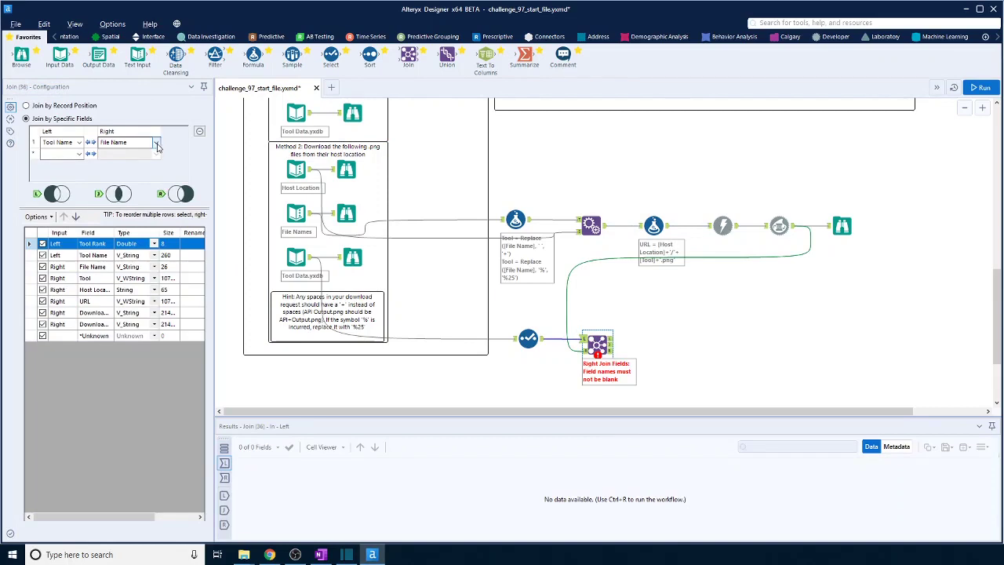
pyautogui.click(620, 351)
pyautogui.click(599, 344)
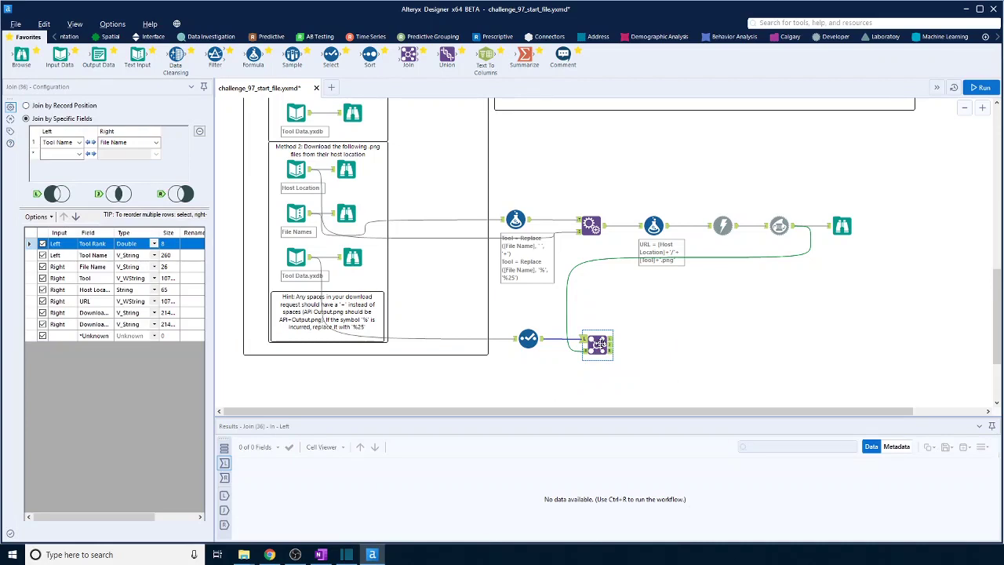
pyautogui.click(978, 88)
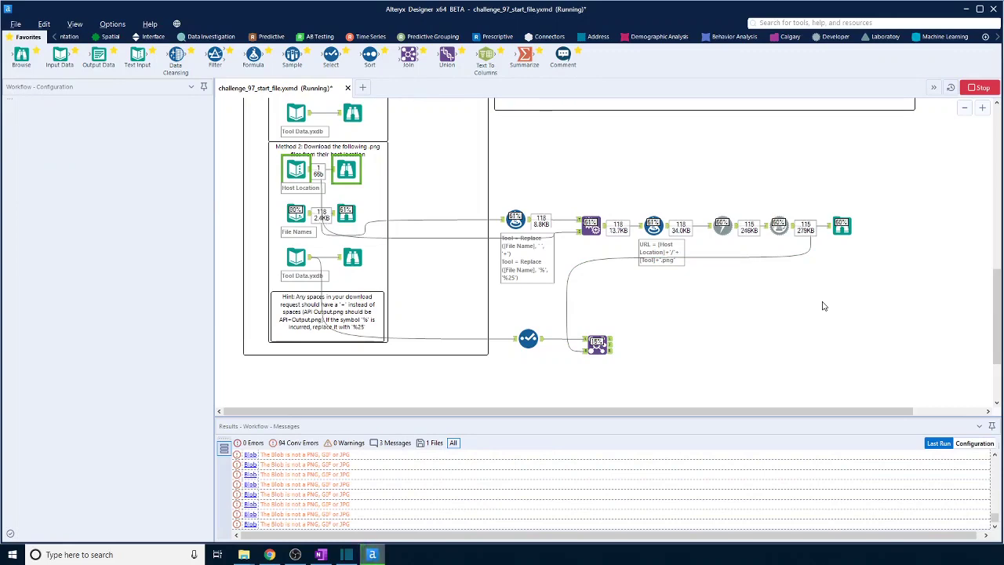
# Inspect the Browse results, the Download tool's URL field setting and the URL Formula's output.
pyautogui.click(846, 227)
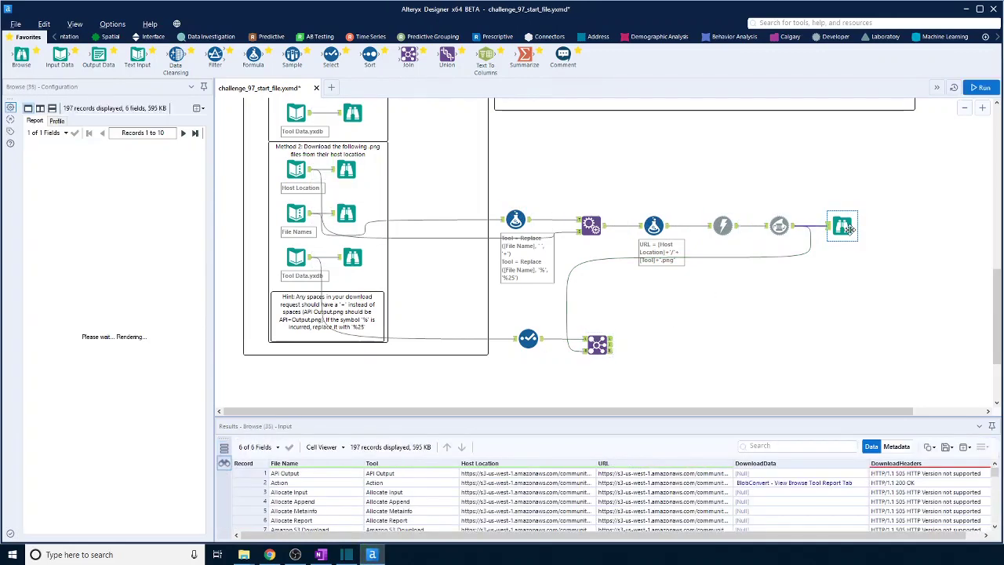
pyautogui.click(725, 227)
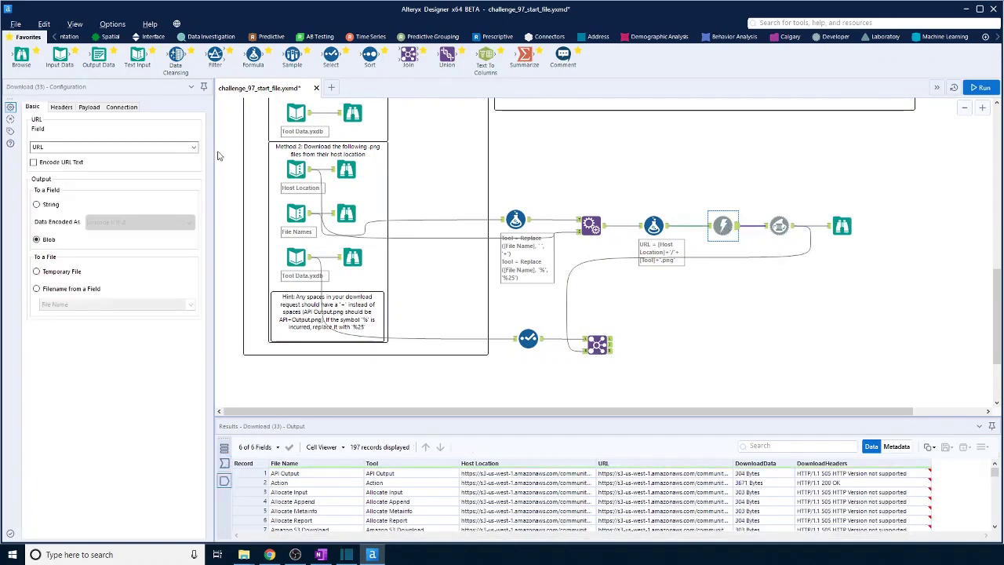
pyautogui.click(195, 148)
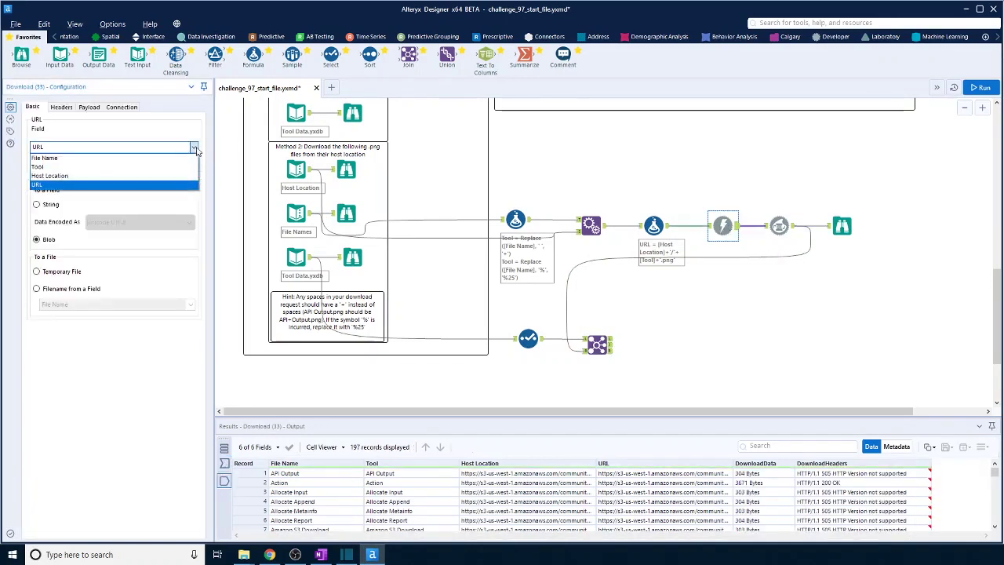
pyautogui.click(146, 185)
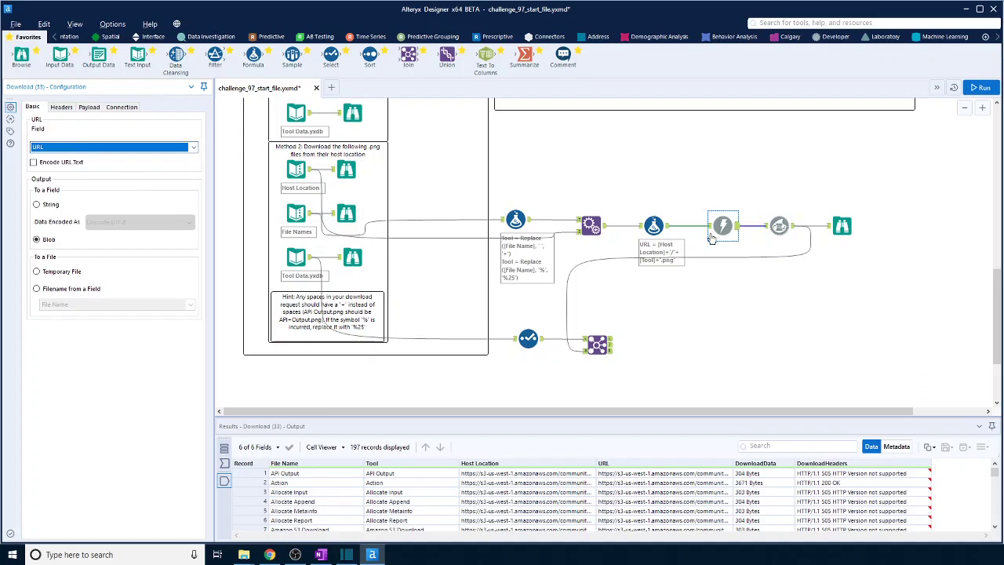
pyautogui.click(665, 228)
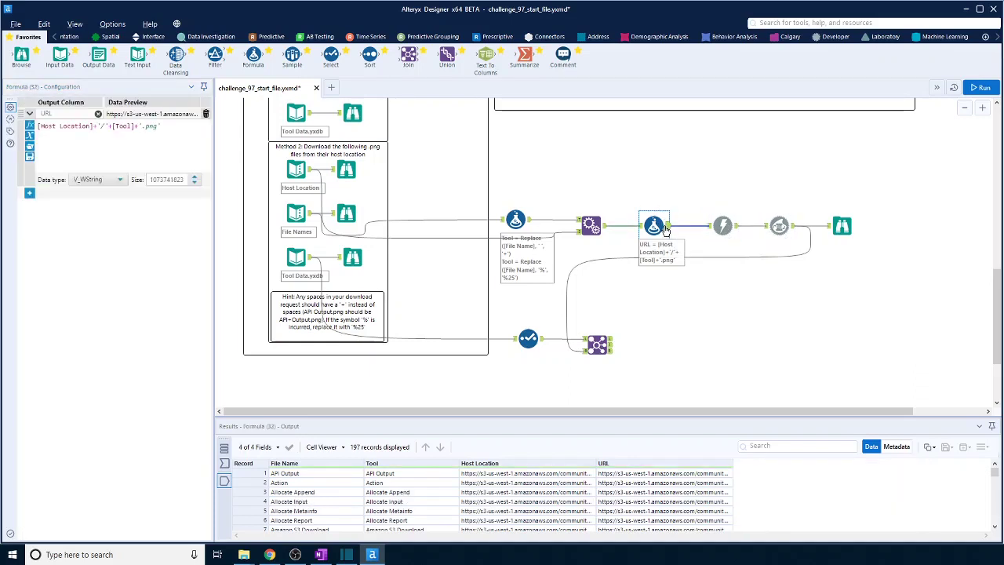
# Try to change the Tool field's data type in the Append Fields tool.
pyautogui.click(592, 227)
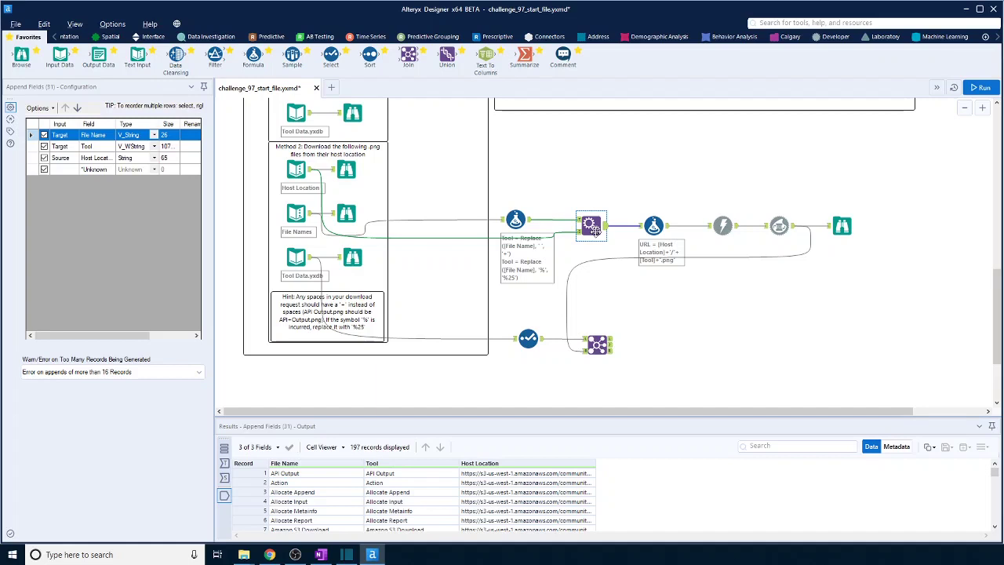
pyautogui.click(174, 148)
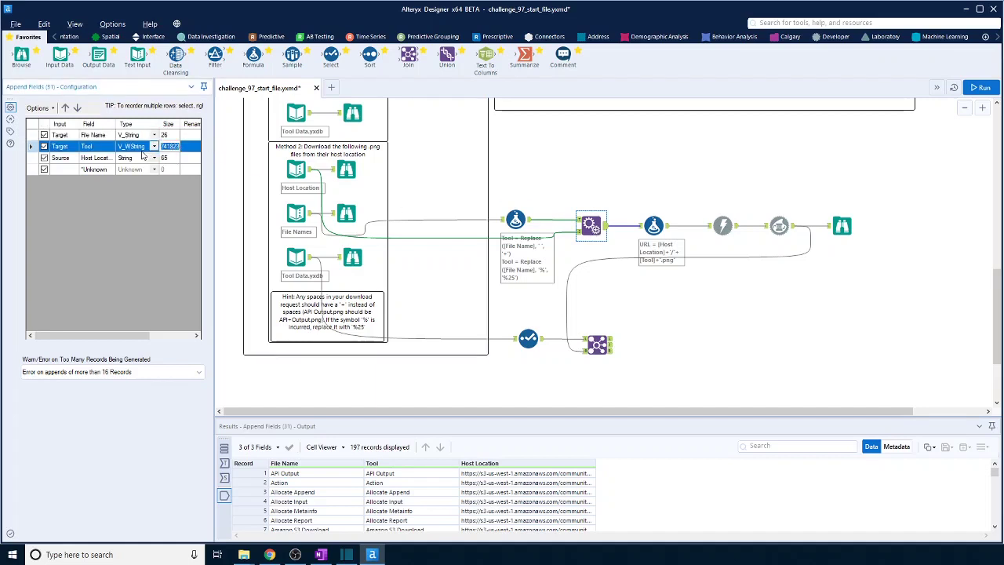
pyautogui.click(153, 148)
pyautogui.click(131, 231)
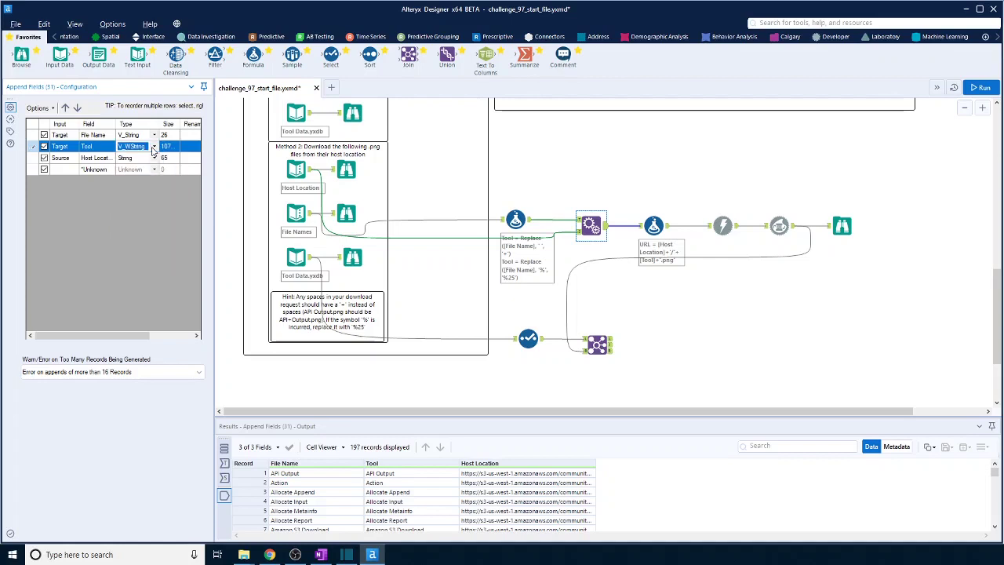
# Set the Tool column's data type to String in the File Names Formula tool.
pyautogui.click(515, 220)
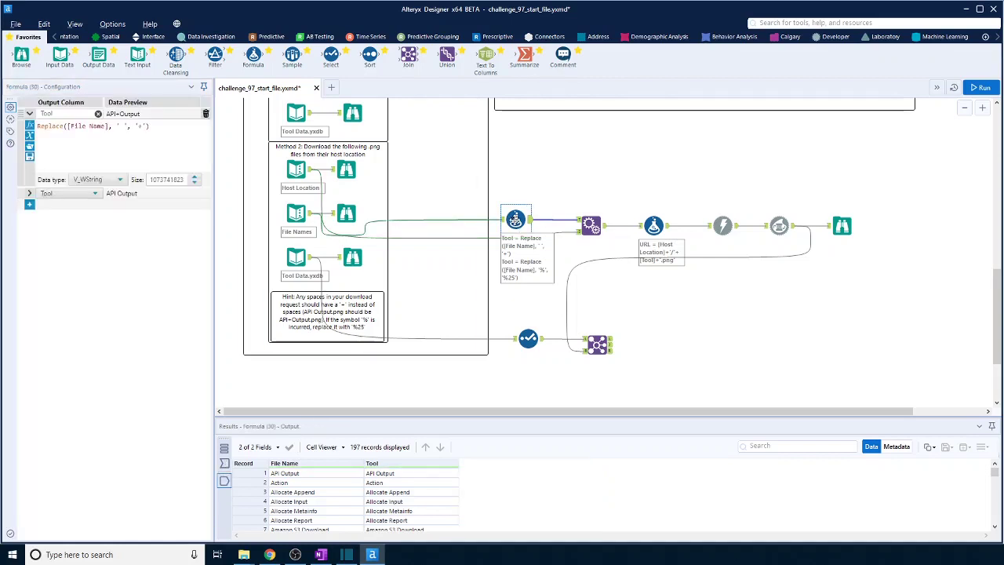
pyautogui.click(121, 181)
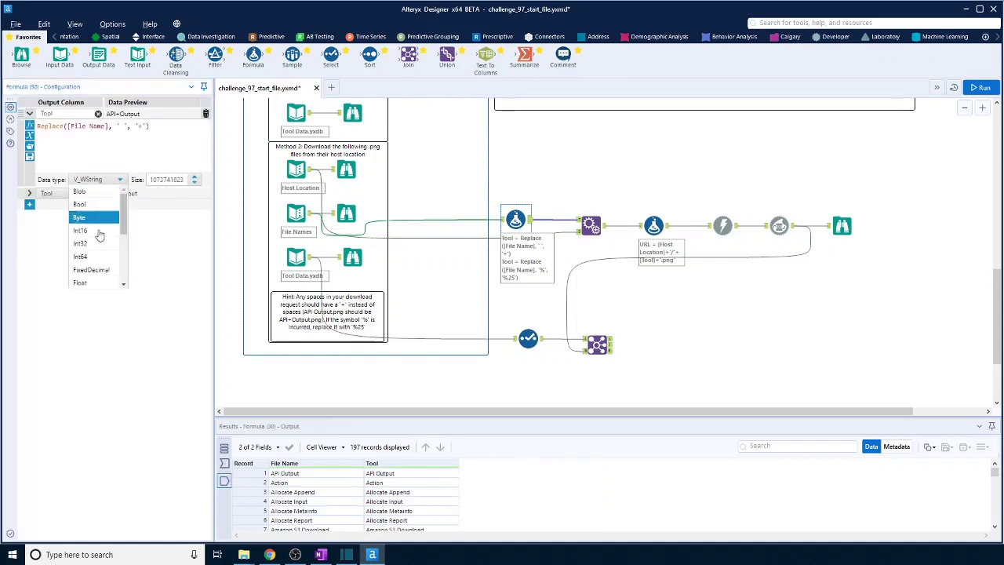
pyautogui.scroll(-3, 94, 241)
pyautogui.click(82, 205)
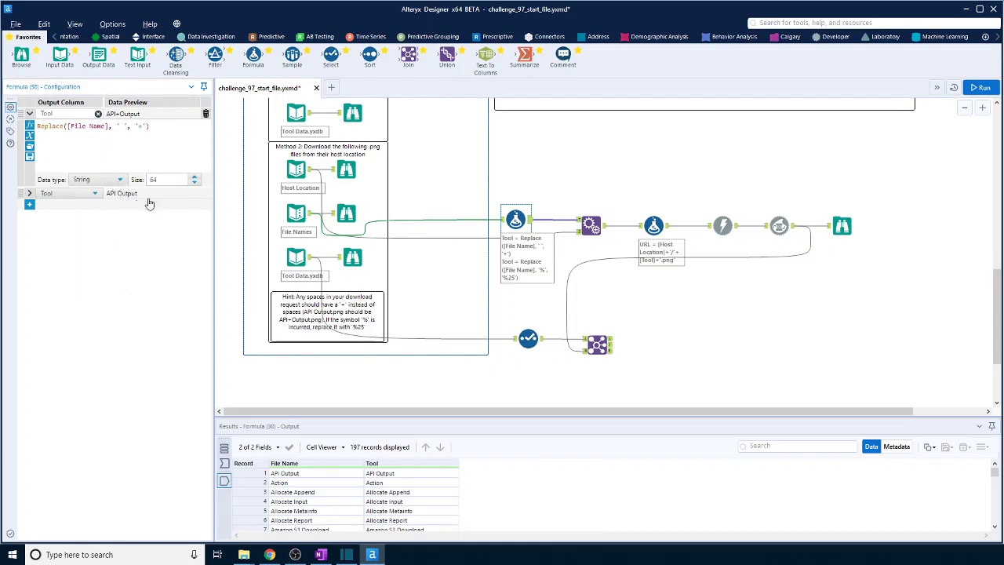
# Change the second Tool expression in the File Names Formula to Replace([Tool], '%', '%25') and run the workflow.
pyautogui.click(30, 194)
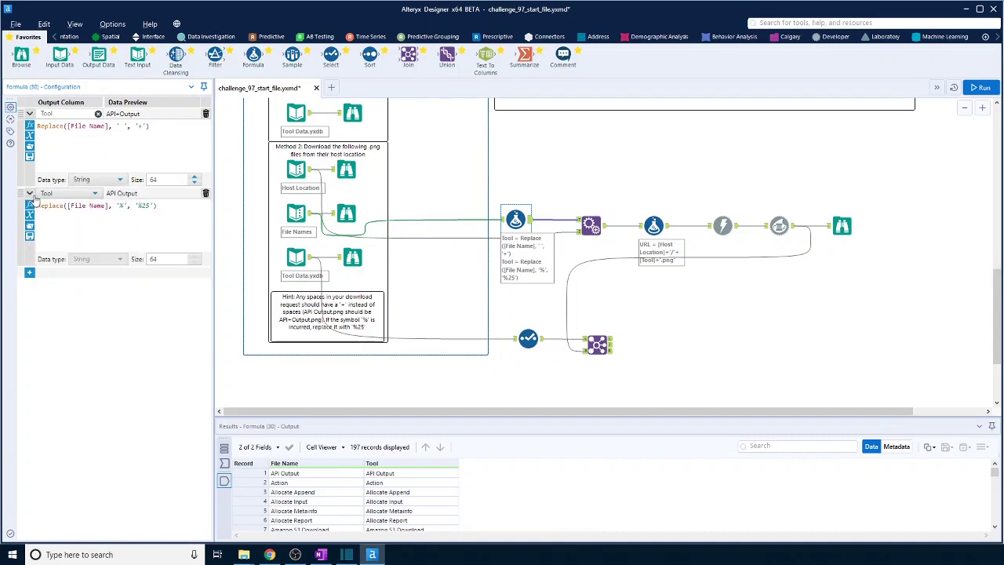
pyautogui.click(655, 227)
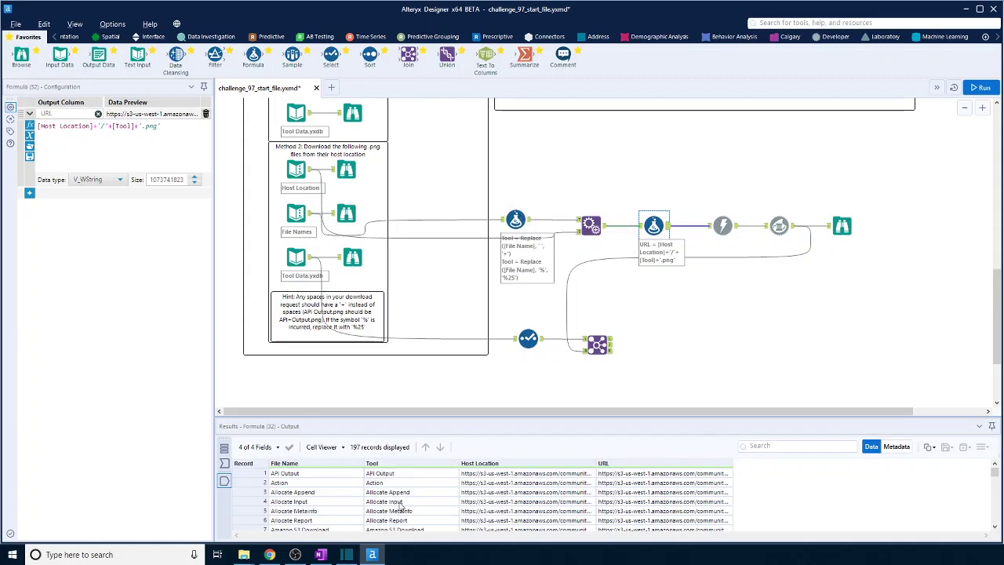
pyautogui.click(516, 221)
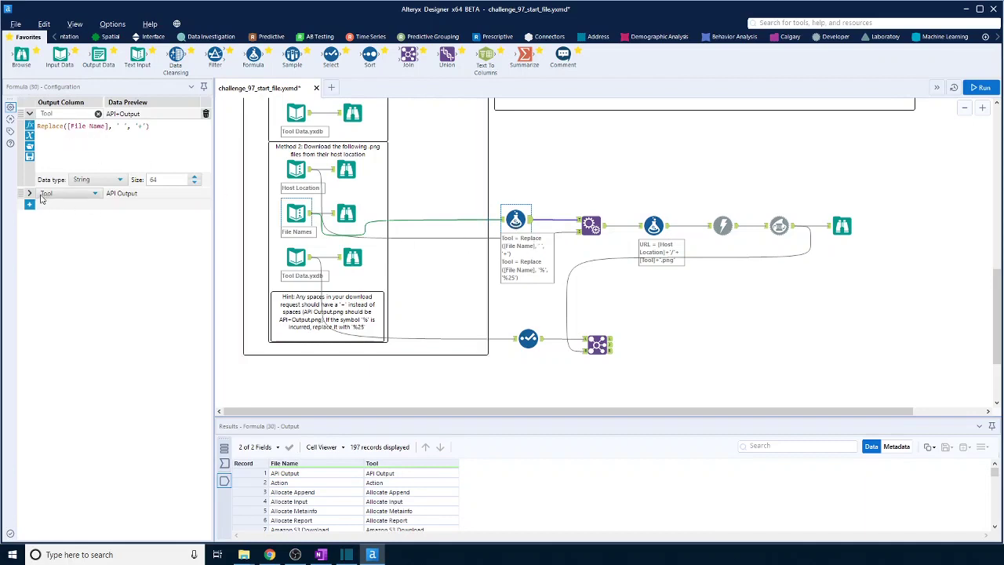
pyautogui.click(64, 194)
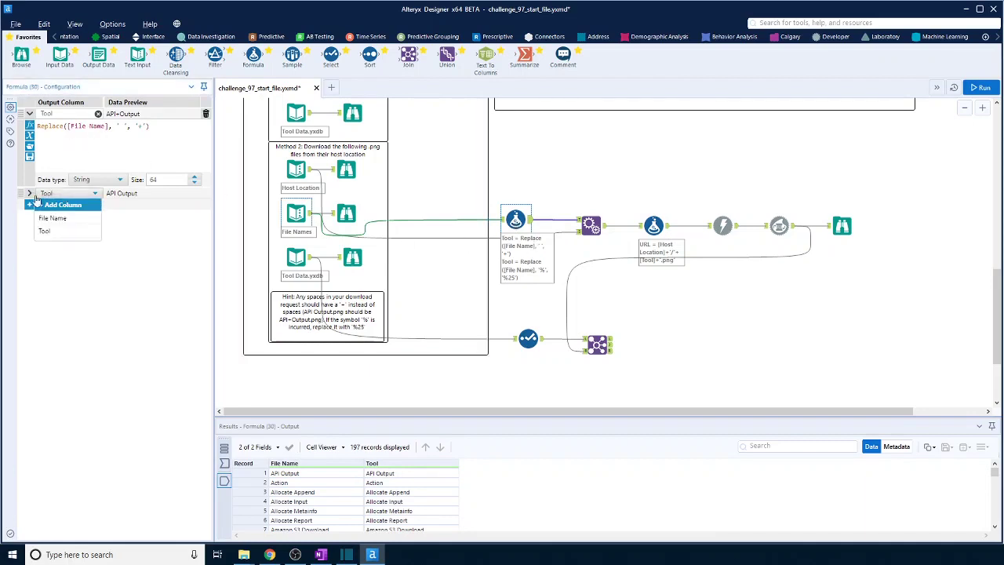
pyautogui.click(44, 230)
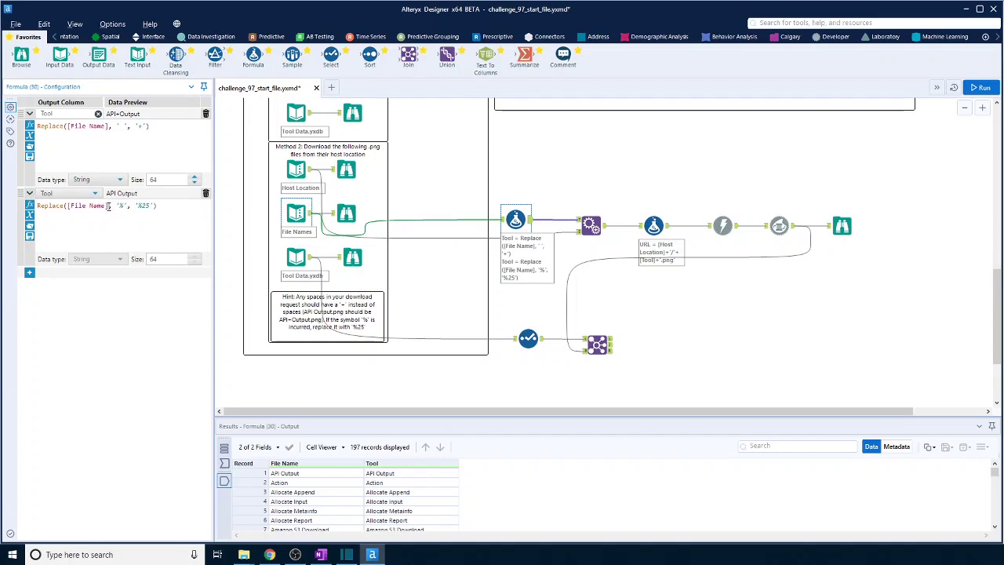
pyautogui.moveTo(109, 206); pyautogui.dragTo(85, 206)
pyautogui.write('[')
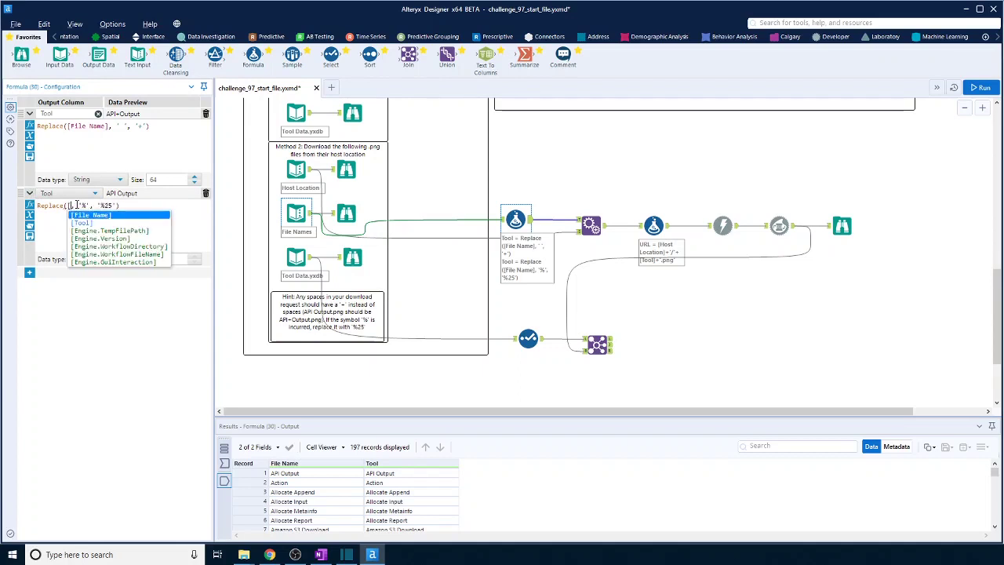
pyautogui.click(81, 223)
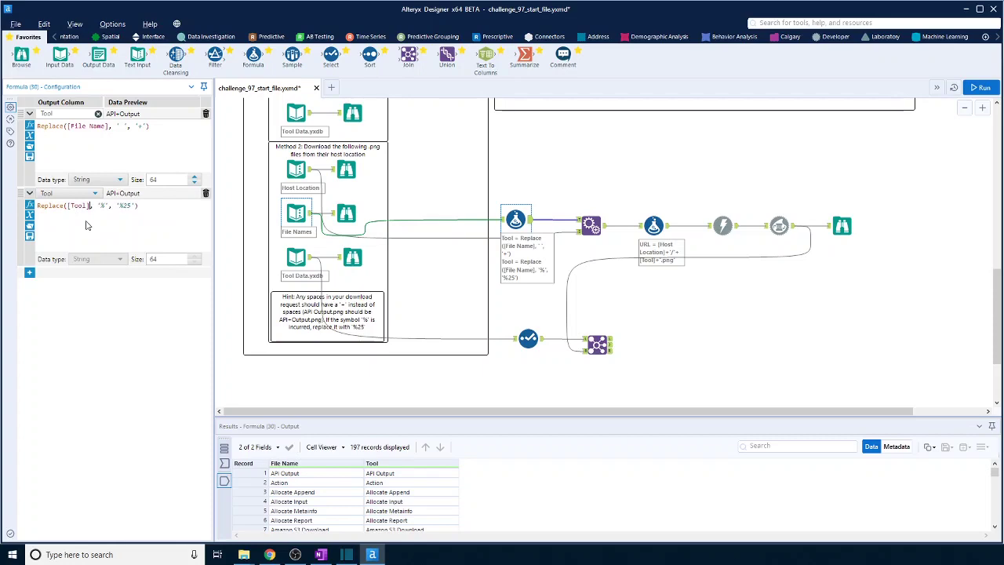
pyautogui.click(898, 213)
pyautogui.hotkey('ctrl', 'r')
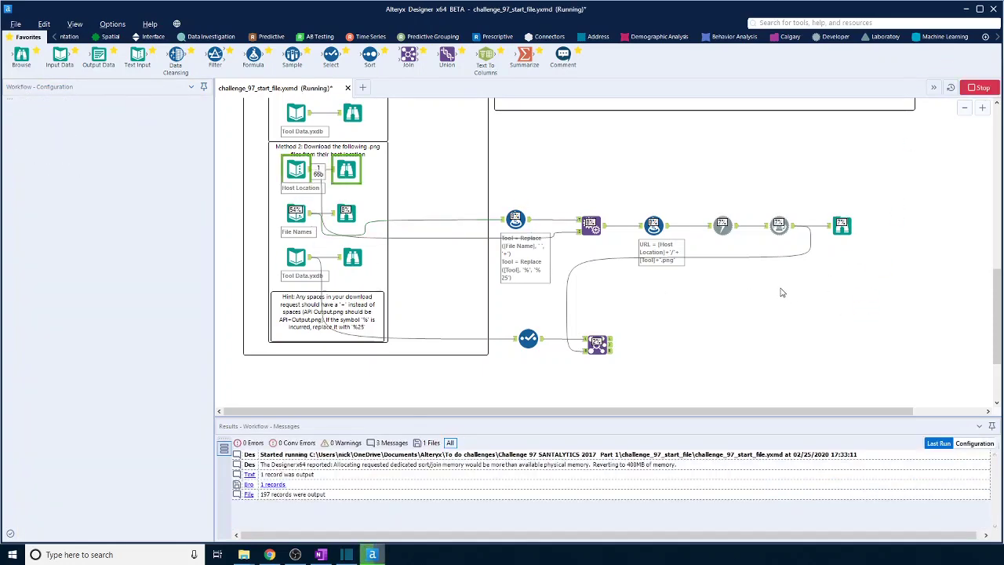
# Examine the downloaded images in the Browse report and the Join's joined, left and right outputs.
pyautogui.click(842, 227)
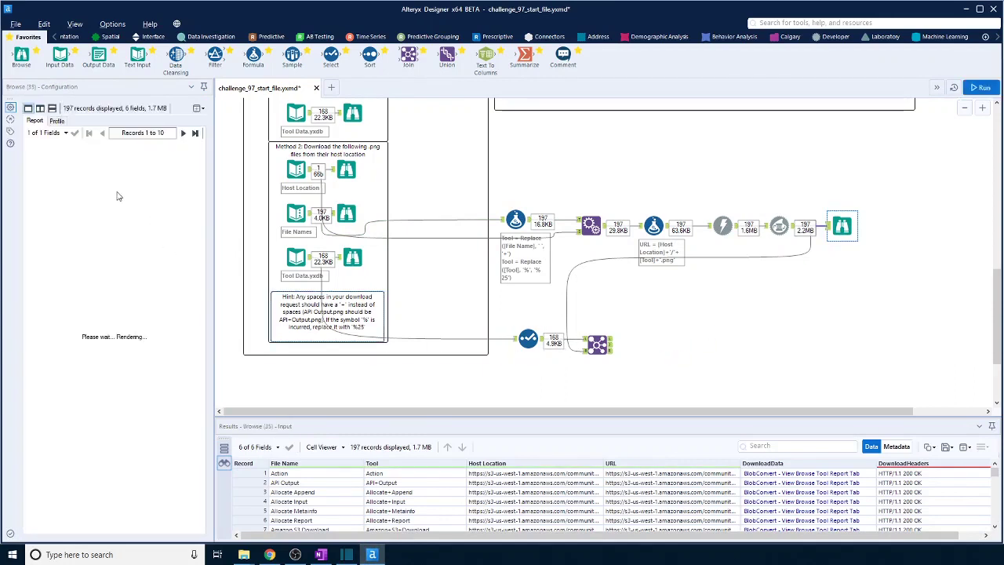
pyautogui.scroll(-10, 119, 181)
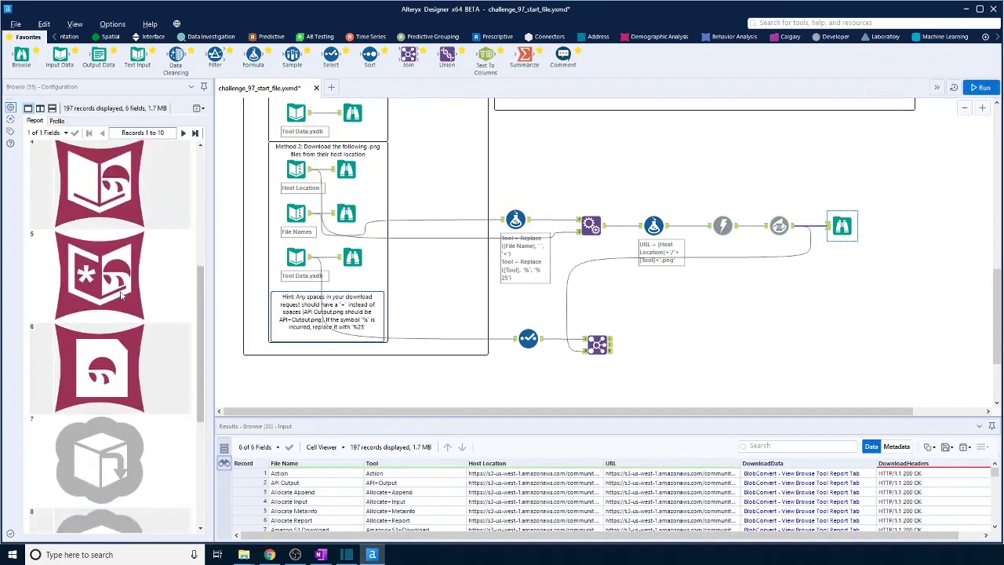
pyautogui.click(599, 344)
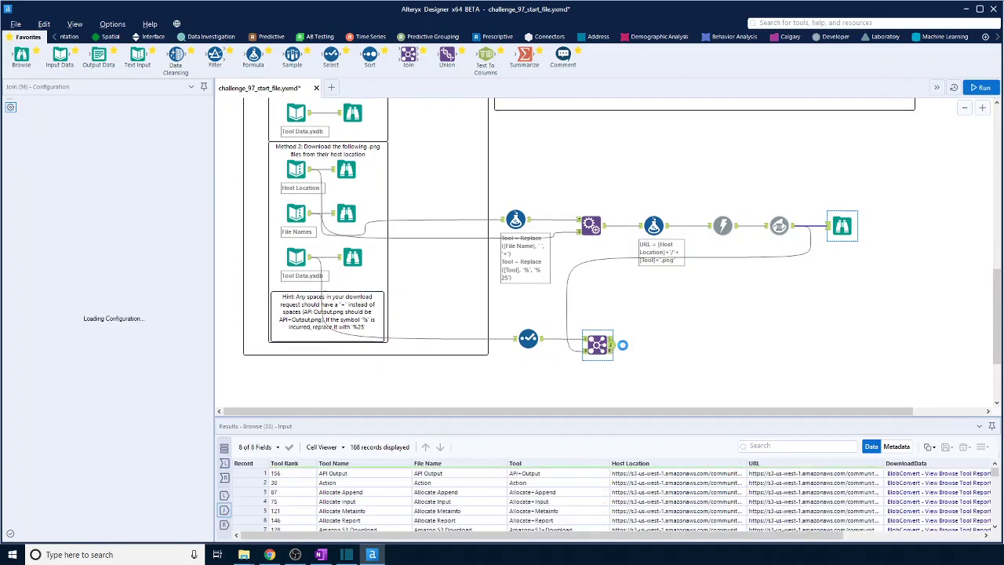
pyautogui.moveTo(845, 539); pyautogui.dragTo(807, 538)
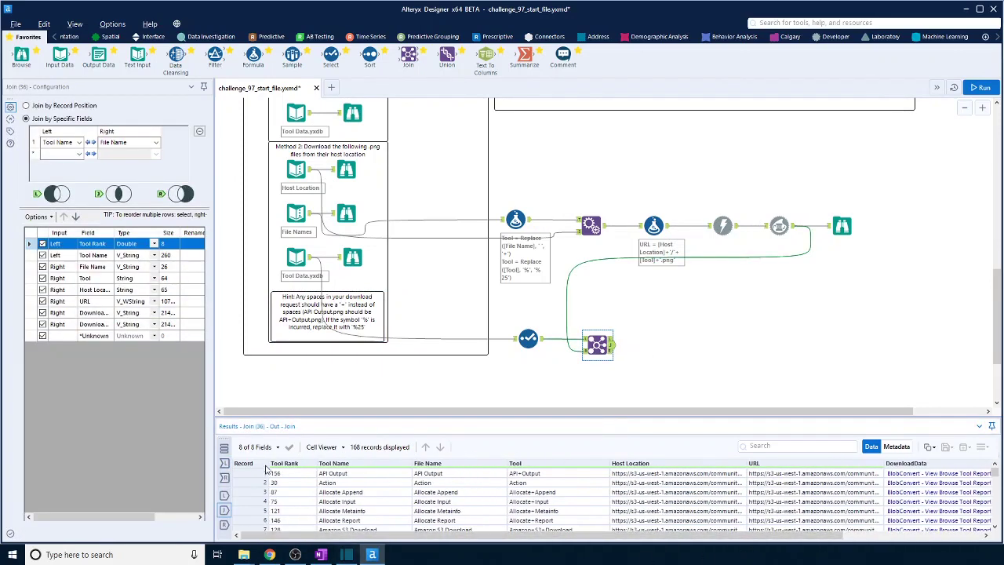
pyautogui.scroll(-2, 335, 478)
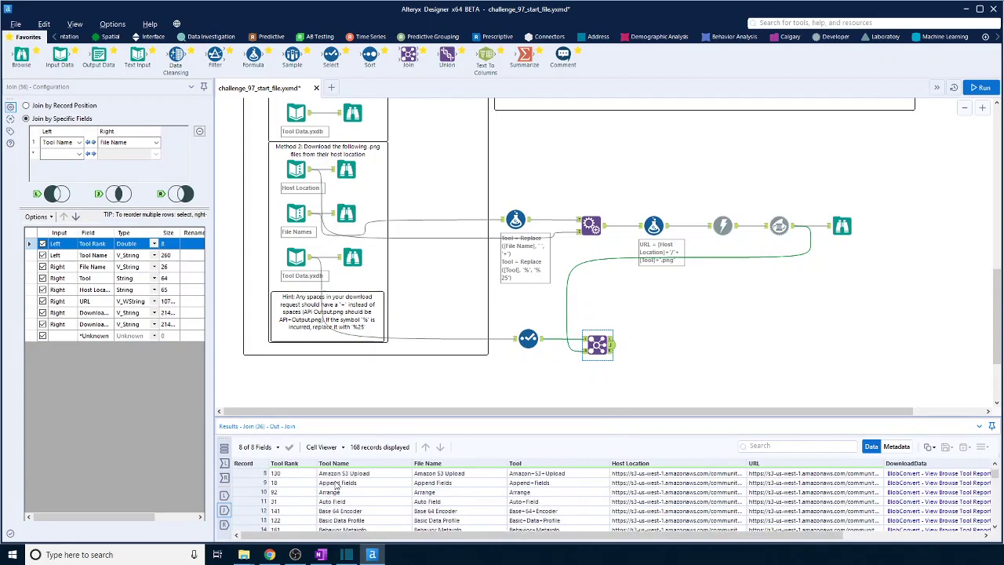
pyautogui.scroll(2, 336, 487)
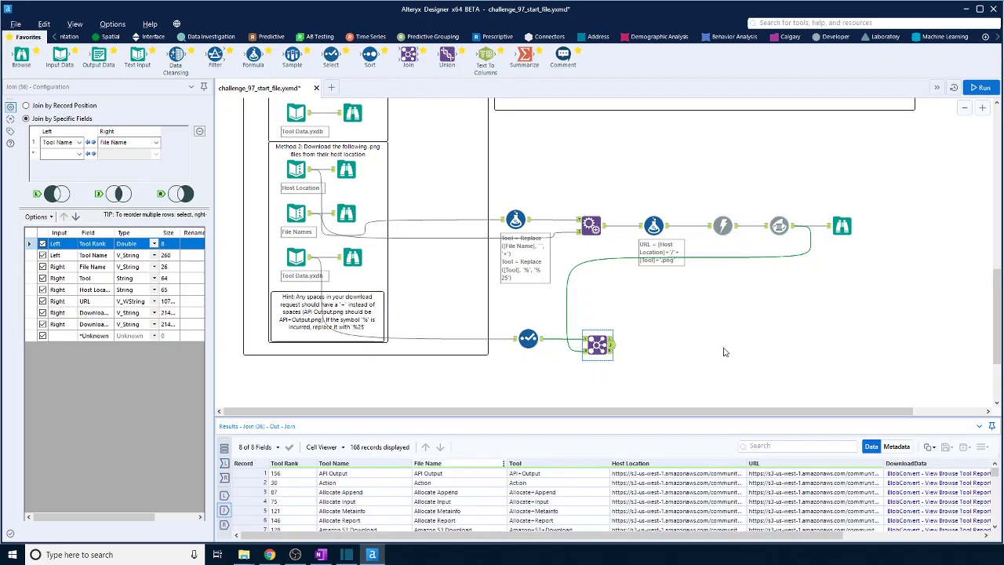
pyautogui.click(611, 341)
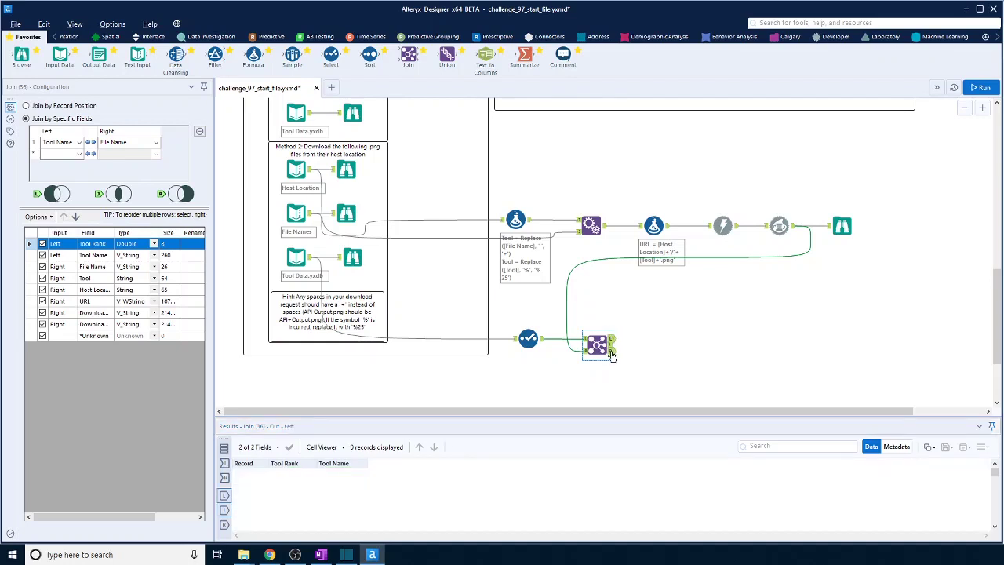
pyautogui.click(611, 354)
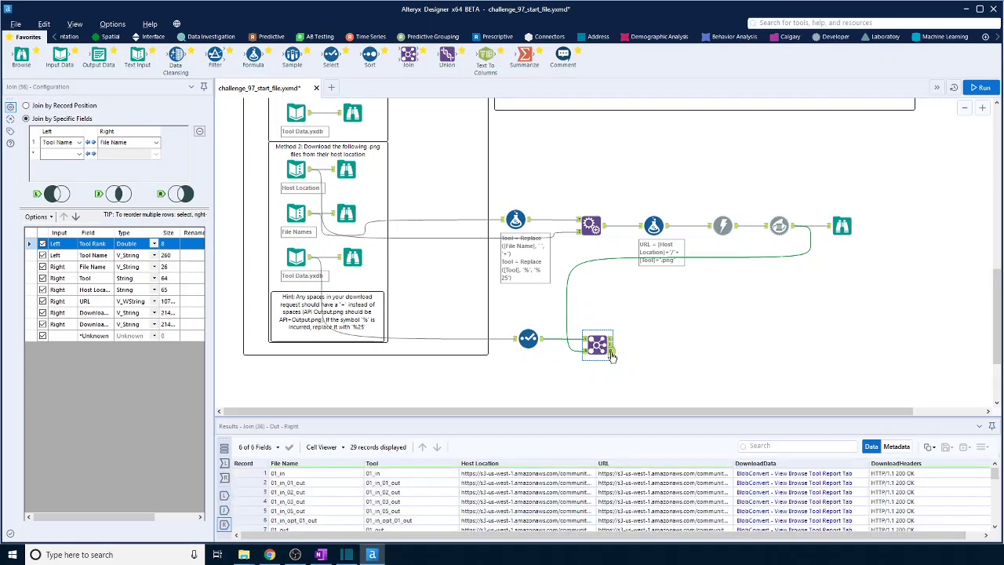
pyautogui.click(612, 342)
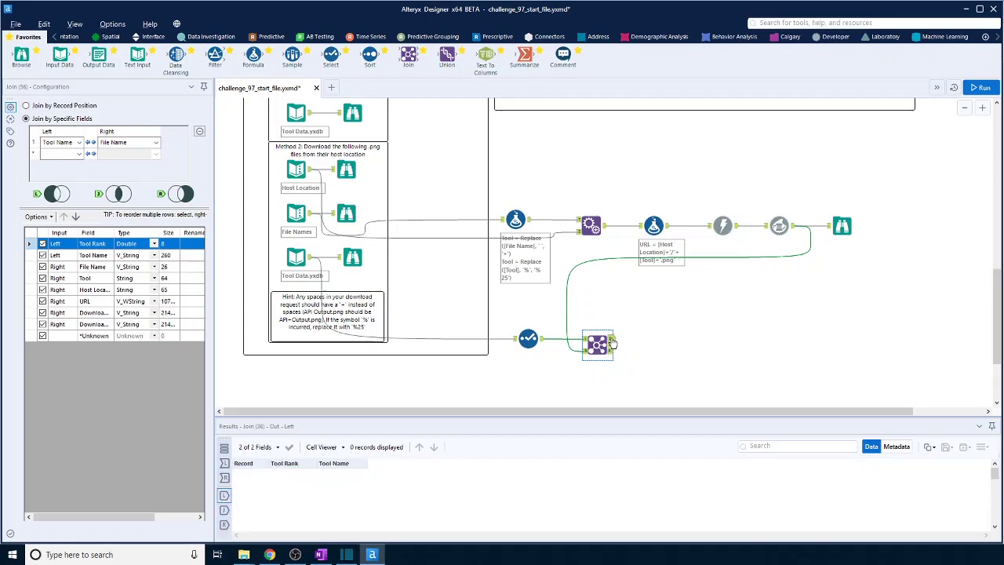
pyautogui.click(612, 349)
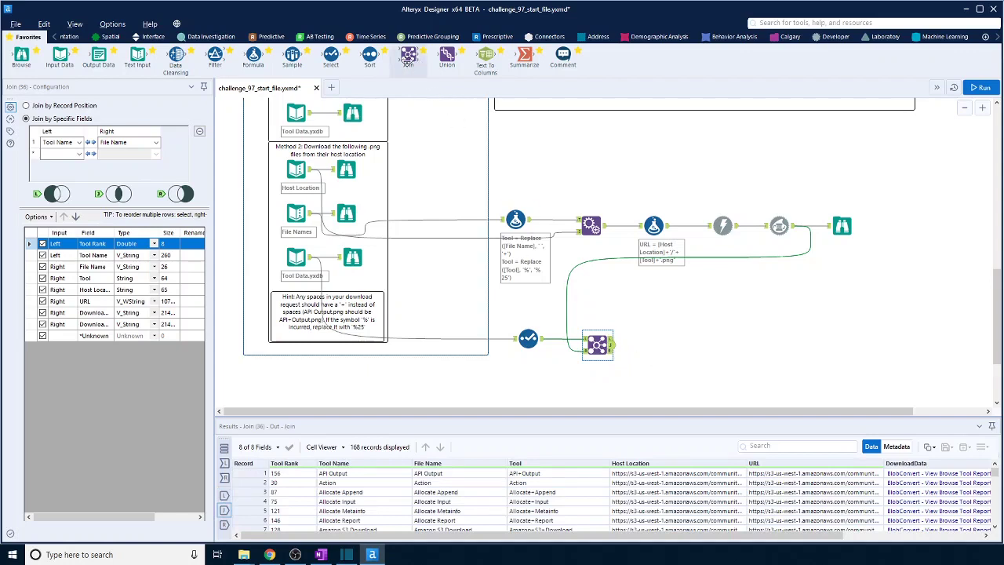
pyautogui.moveTo(408, 57); pyautogui.dragTo(656, 353)
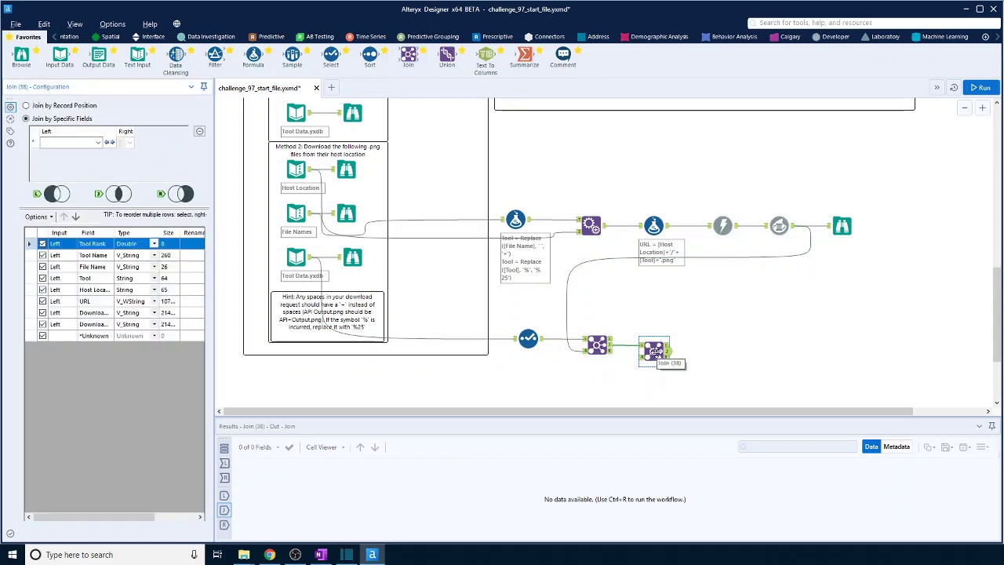
pyautogui.click(654, 353)
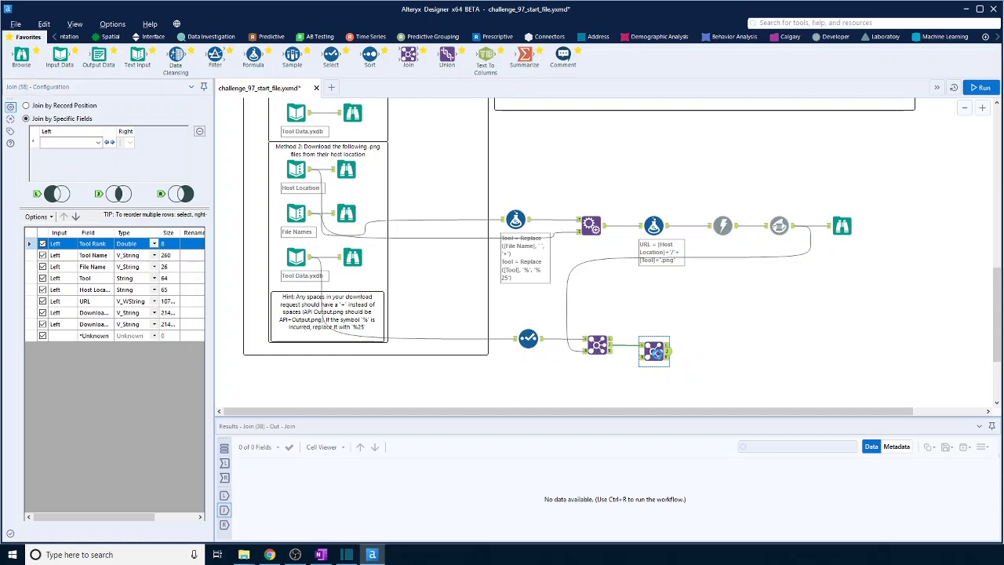
pyautogui.press('Delete')
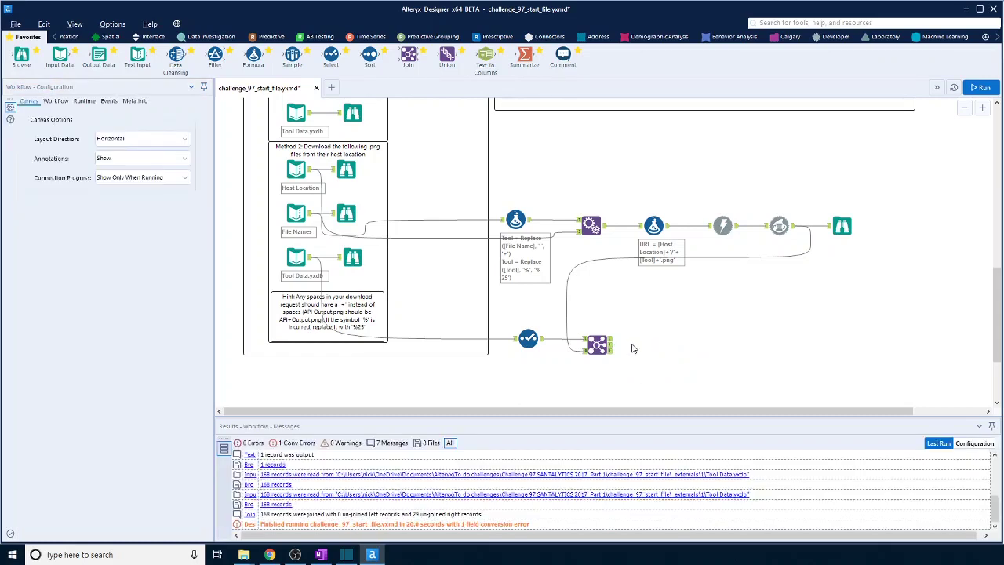
# Add a second Join beneath the existing one, with a new Select tool feeding its left input from the Method 2 Tool Data.yxdb.
pyautogui.moveTo(408, 55); pyautogui.dragTo(598, 385)
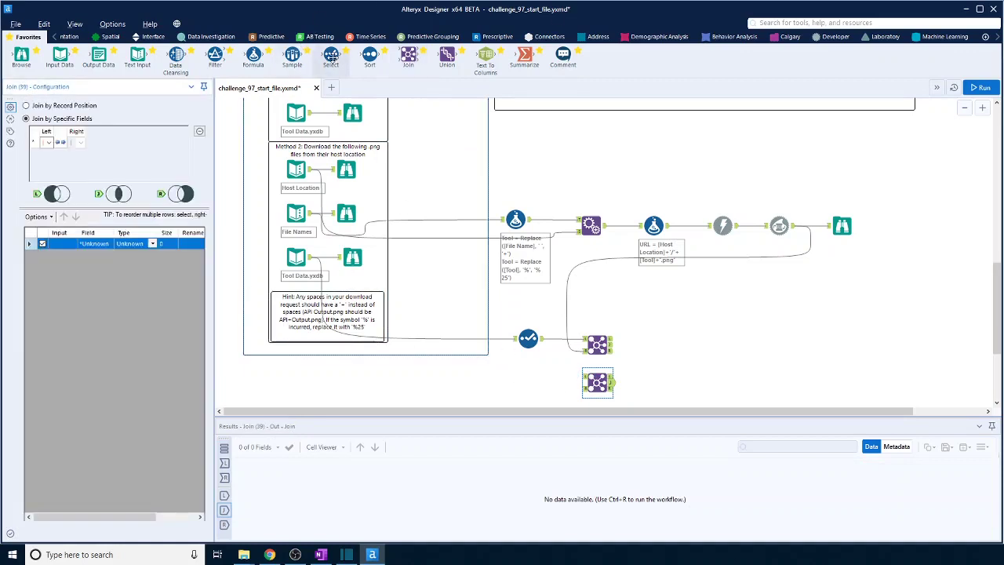
pyautogui.moveTo(330, 55); pyautogui.dragTo(529, 376)
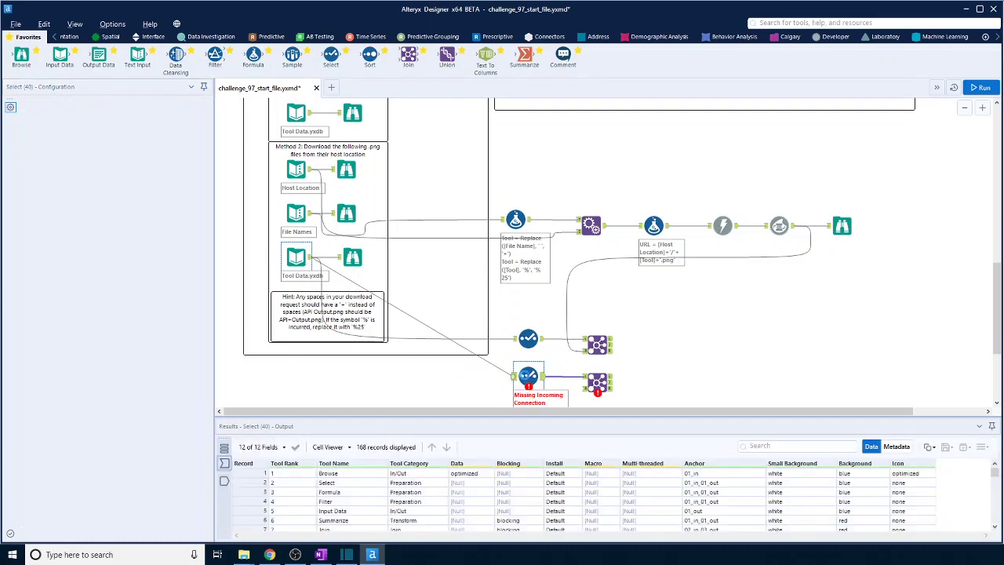
pyautogui.moveTo(514, 378); pyautogui.dragTo(515, 378)
# Keep only the Tool Rank, Tool Name and Anchor fields in the new Select tool.
pyautogui.click(34, 105)
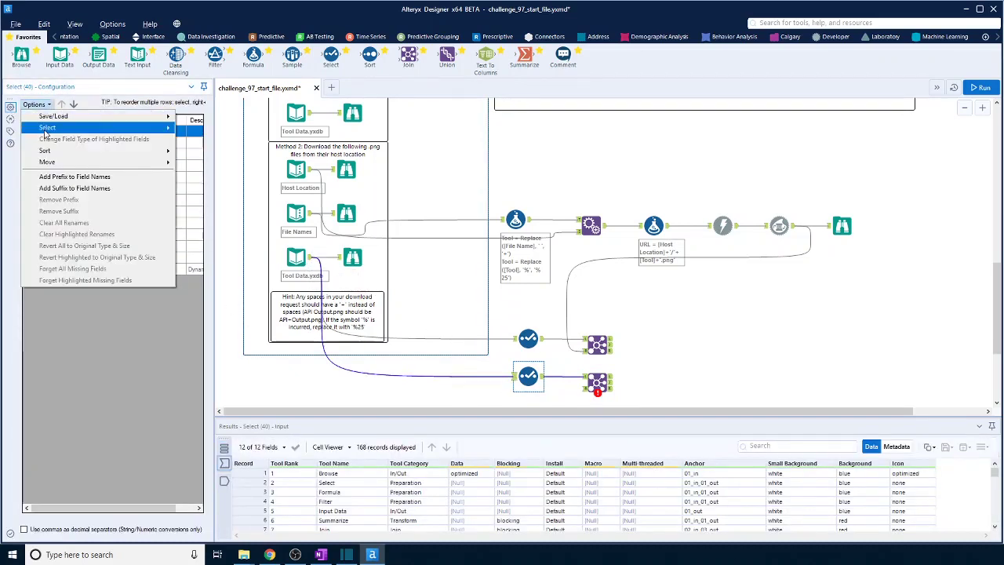
pyautogui.moveTo(46, 130)
pyautogui.click(193, 139)
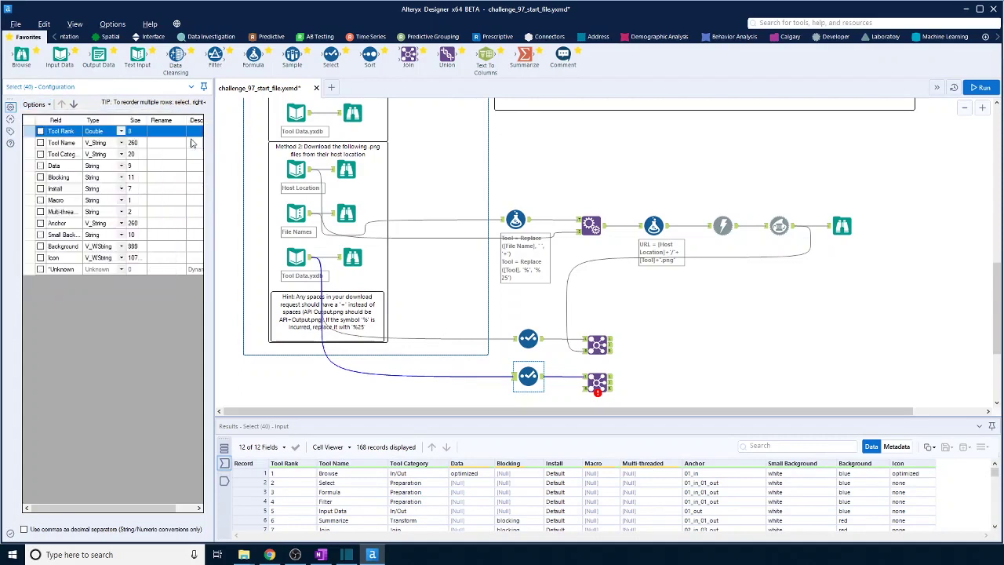
pyautogui.click(40, 131)
pyautogui.click(40, 143)
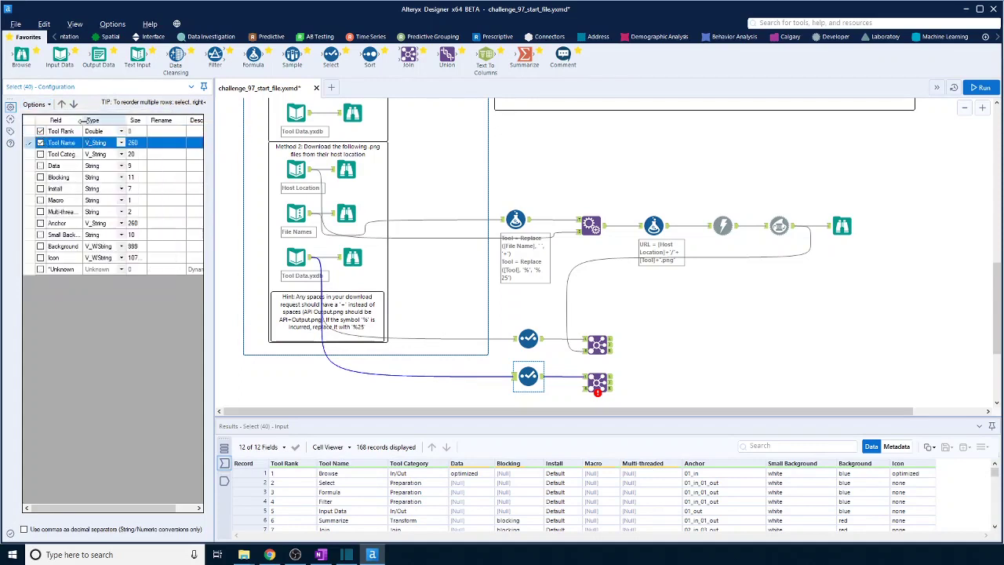
pyautogui.moveTo(83, 120); pyautogui.dragTo(105, 120)
pyautogui.click(40, 222)
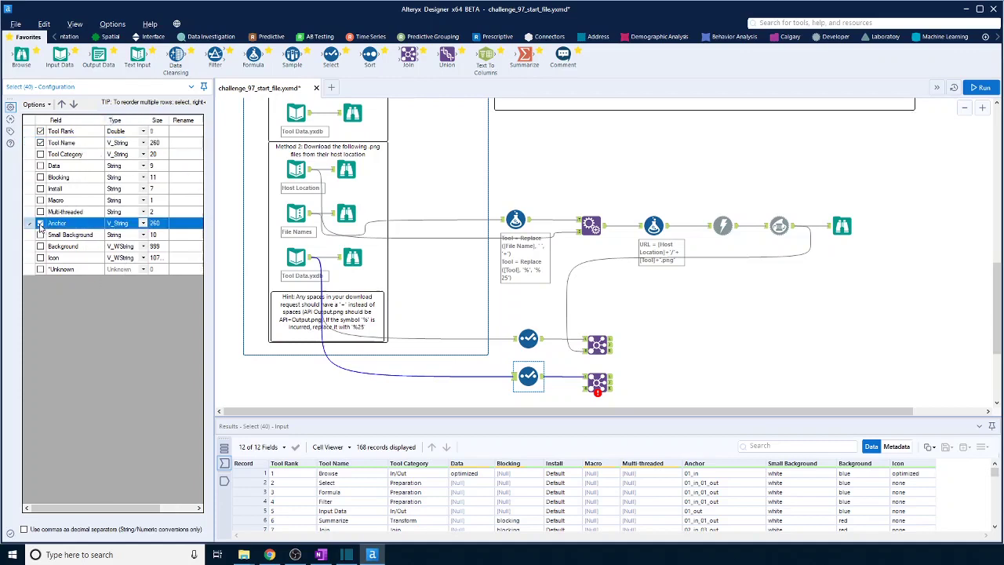
# Connect the Blob Convert output to the second Join's right input and join Anchor to File Name.
pyautogui.click(824, 400)
pyautogui.moveTo(797, 227); pyautogui.dragTo(582, 390)
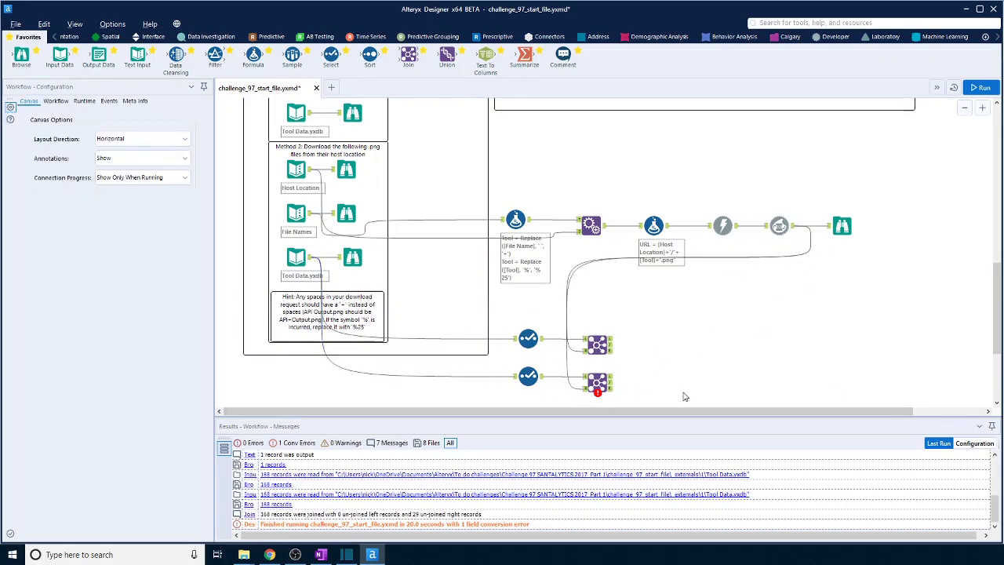
pyautogui.scroll(-1, 588, 377)
pyautogui.click(602, 361)
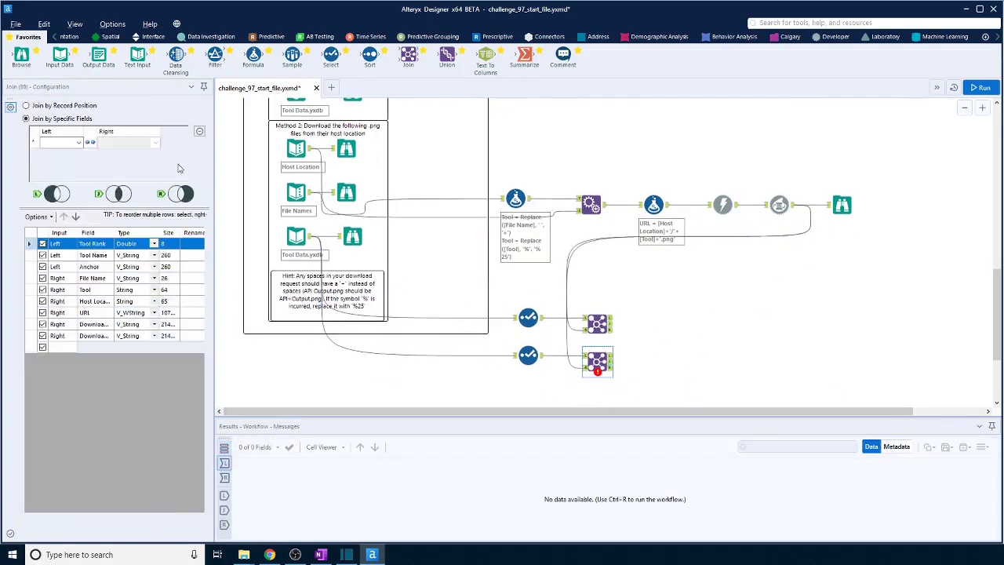
pyautogui.click(79, 143)
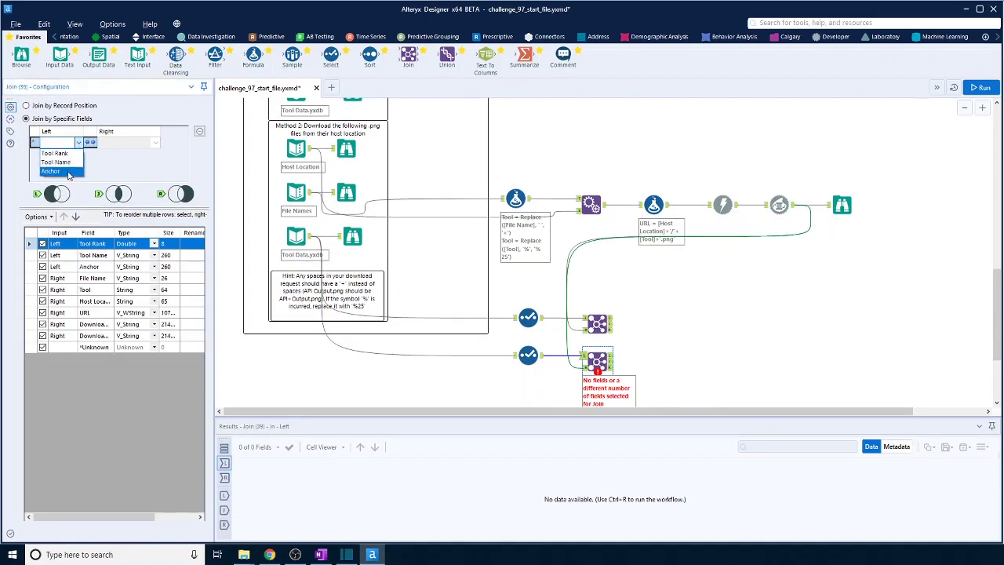
pyautogui.click(68, 172)
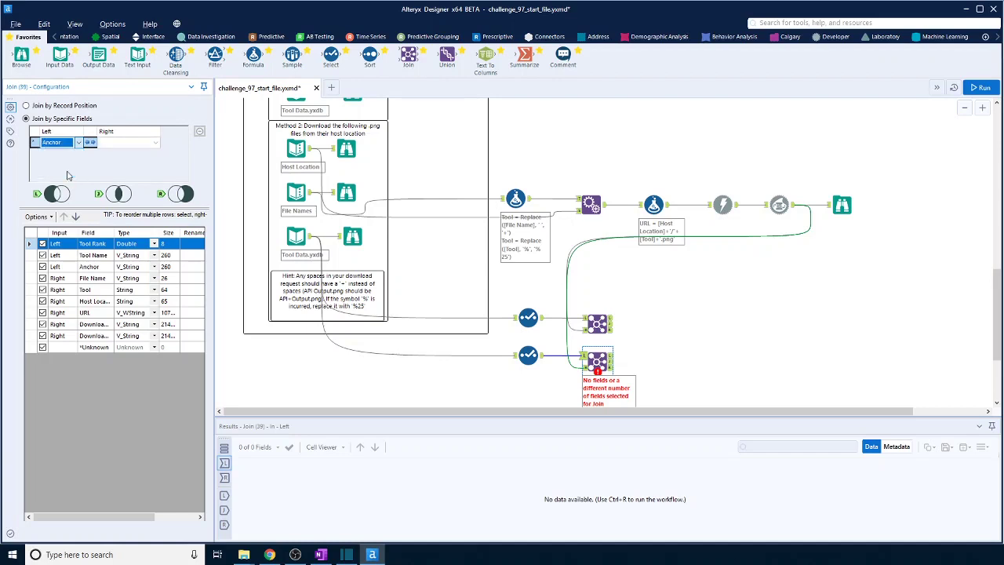
pyautogui.click(154, 143)
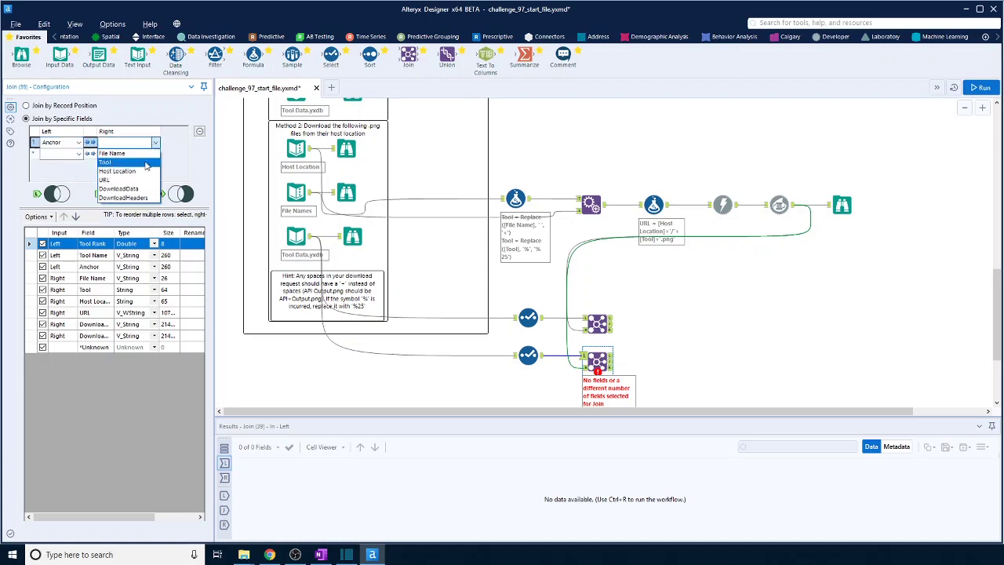
pyautogui.click(143, 157)
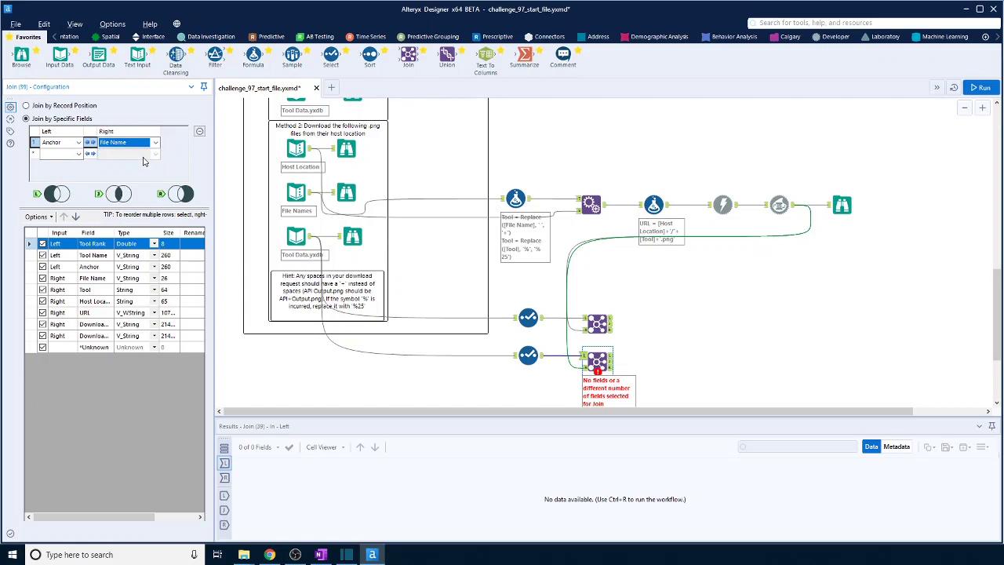
# Examine the Anchor values in the data entering the second Select tool.
pyautogui.click(528, 355)
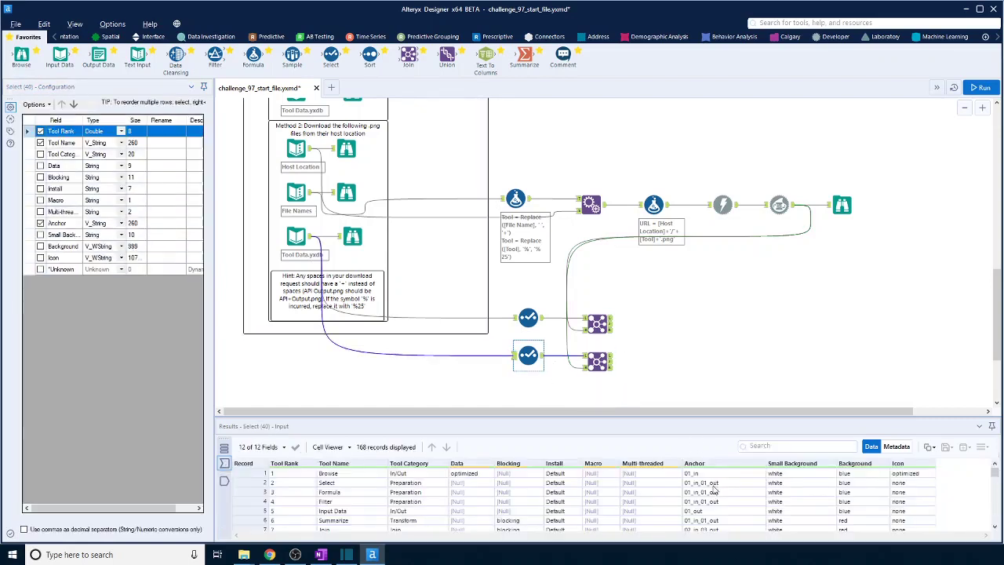
pyautogui.scroll(-2, 719, 497)
pyautogui.scroll(2, 719, 496)
pyautogui.click(673, 367)
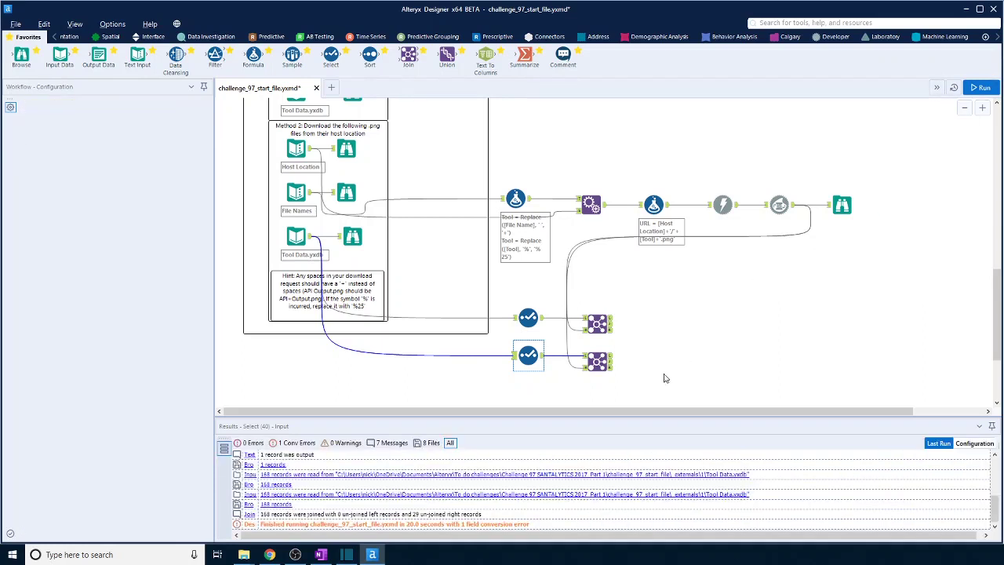
# Duplicate the second Select and Join pair beneath it and feed the copied Select from the Method 2 Tool Data.yxdb.
pyautogui.moveTo(656, 392); pyautogui.dragTo(504, 352)
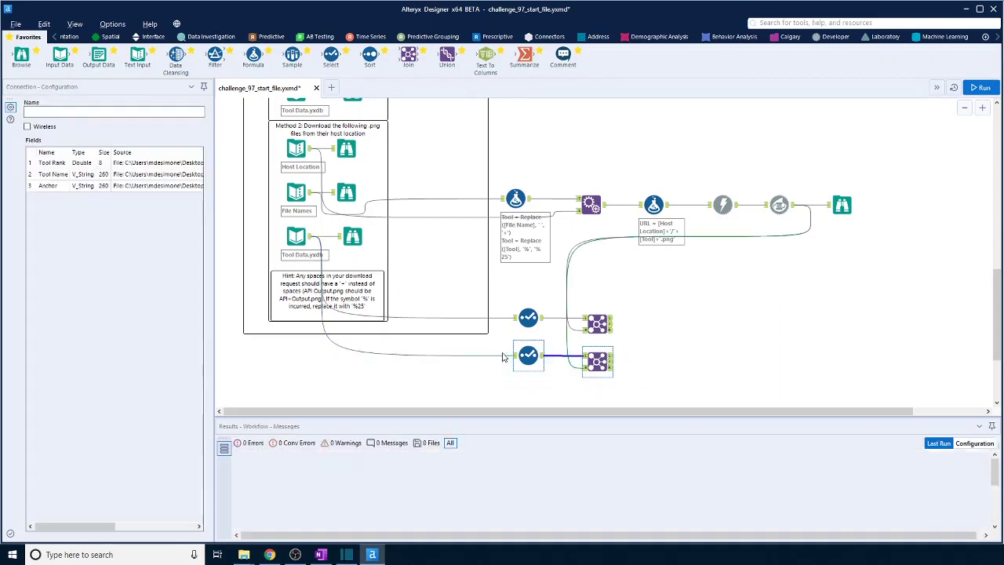
pyautogui.scroll(-2, 602, 345)
pyautogui.scroll(-2, 602, 345)
pyautogui.rightClick(528, 307)
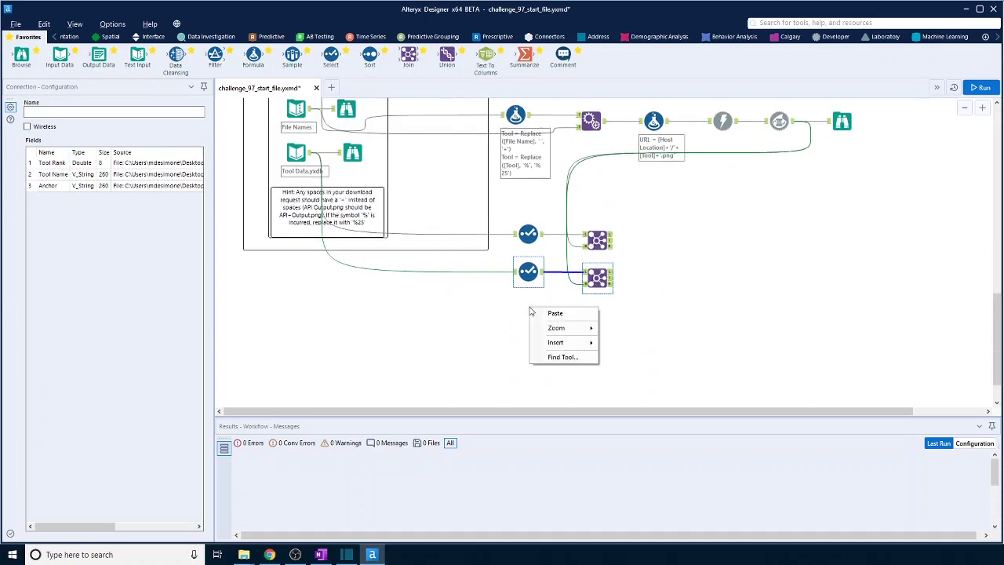
pyautogui.click(555, 317)
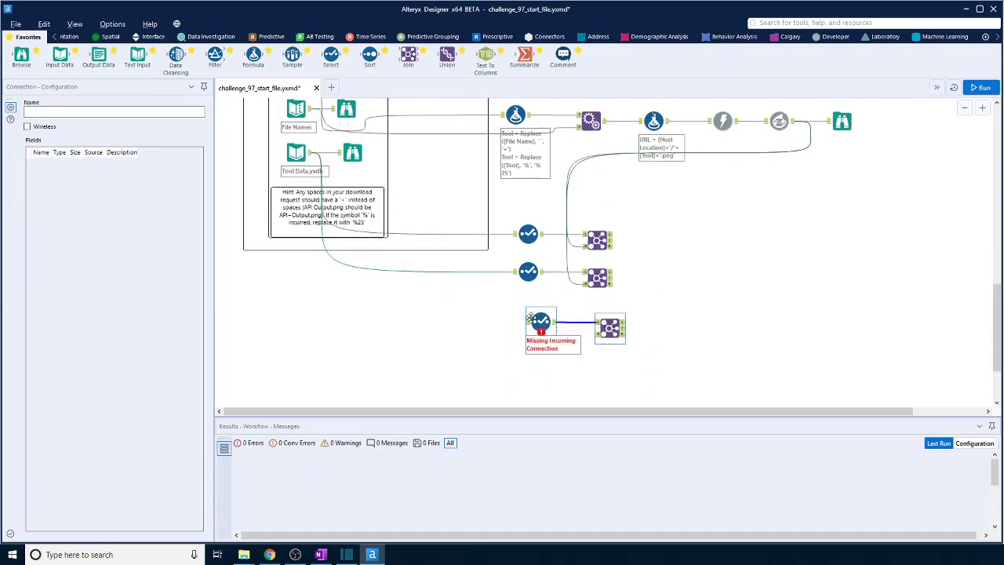
pyautogui.moveTo(309, 151)
pyautogui.mouseDown()
pyautogui.moveTo(505, 324)
pyautogui.moveTo(519, 316)
pyautogui.mouseUp()
# Keep the Background field instead of Anchor in the third Select tool.
pyautogui.click(528, 316)
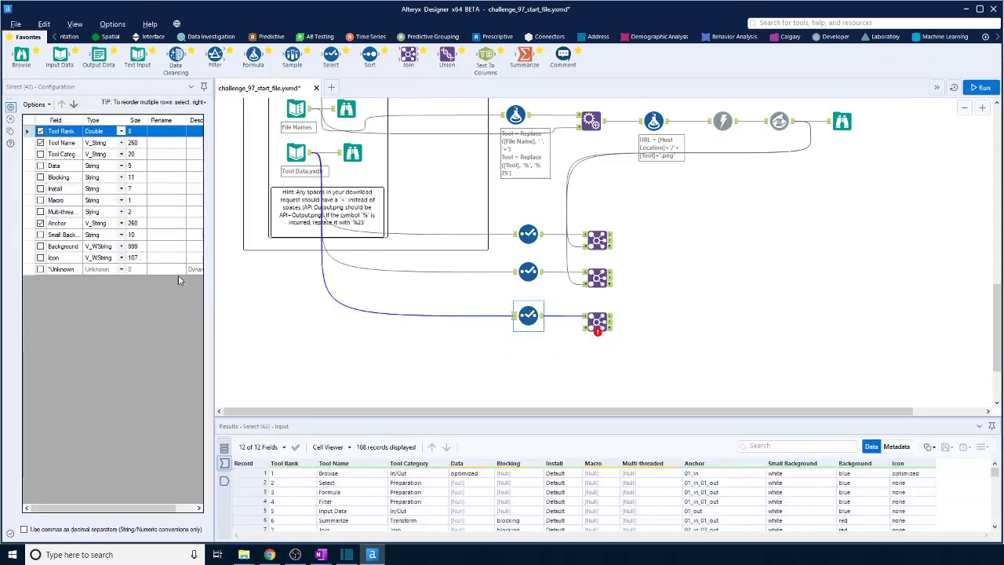
pyautogui.click(40, 223)
pyautogui.click(41, 223)
pyautogui.click(40, 246)
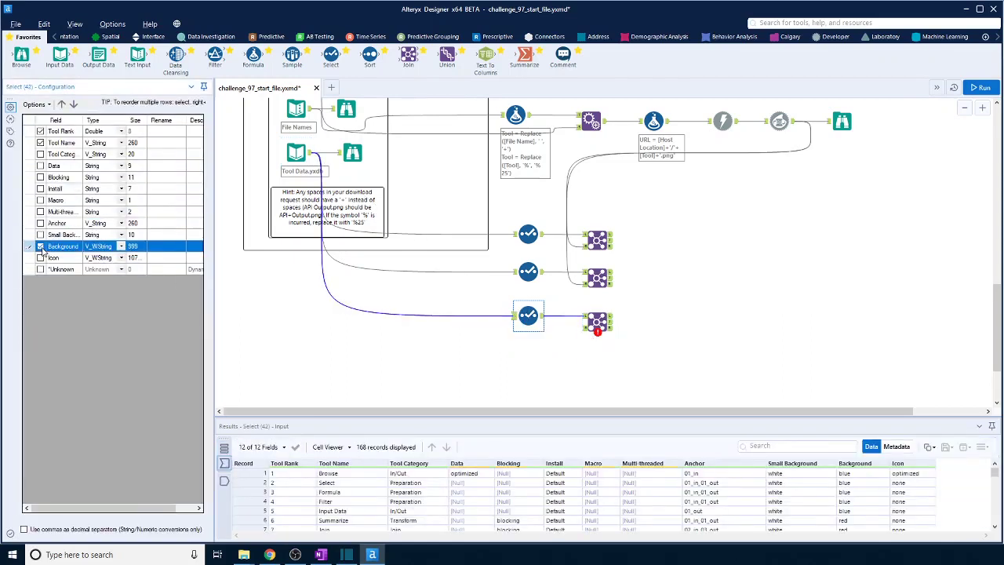
# Connect the Blob Convert output to the third Join's right input and join Background to File Name.
pyautogui.moveTo(795, 122); pyautogui.dragTo(597, 323)
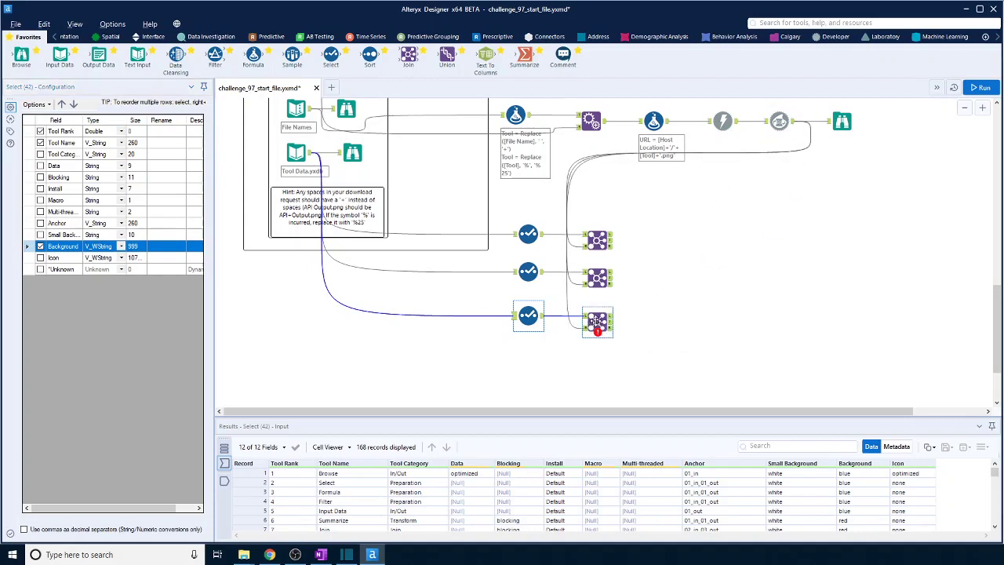
pyautogui.click(81, 142)
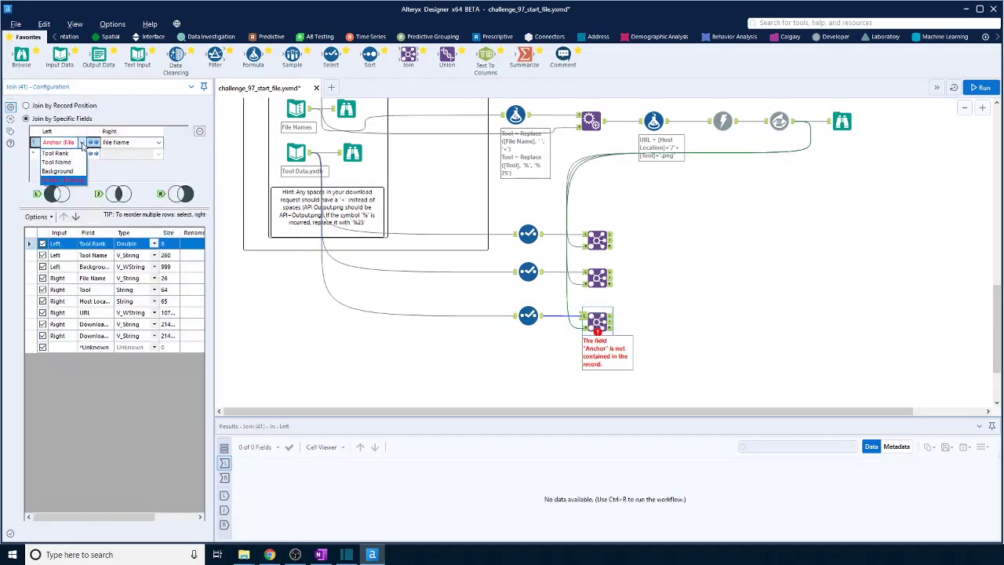
pyautogui.click(57, 170)
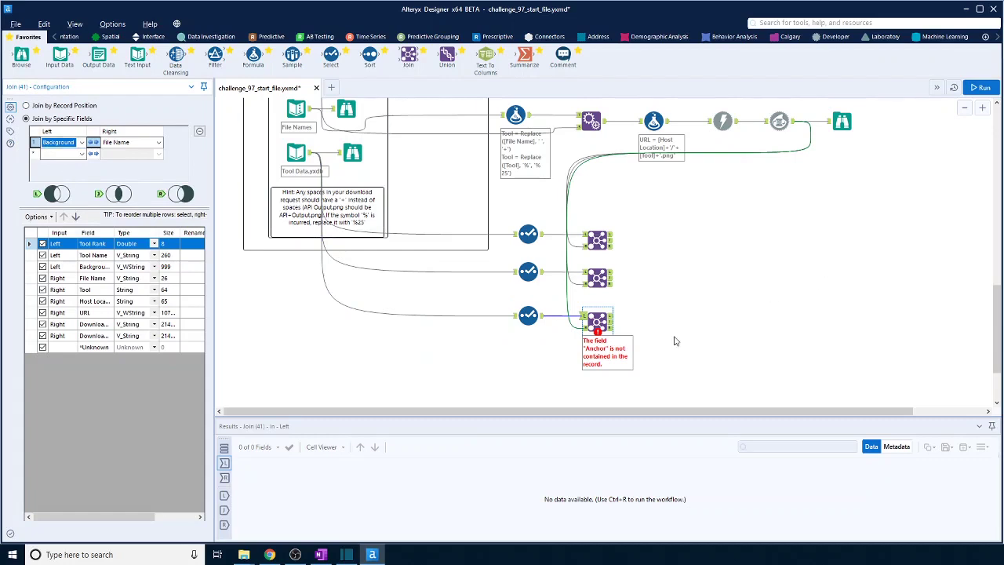
# Paste a fourth Select and Join pair beneath, feeding the Select from Tool Data.yxdb and the Join's right input from Blob Convert.
pyautogui.rightClick(535, 385)
pyautogui.click(724, 368)
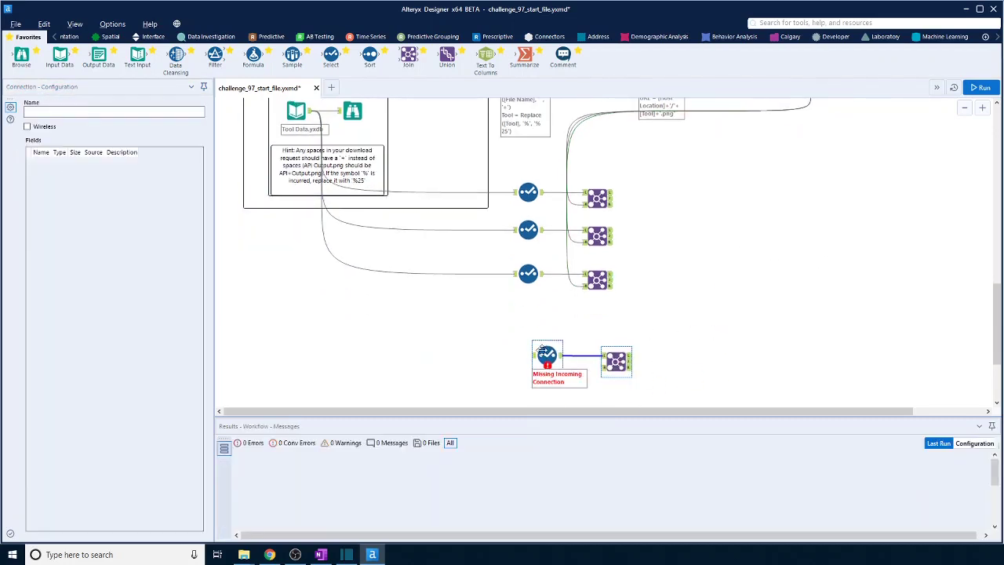
pyautogui.moveTo(541, 351); pyautogui.dragTo(529, 320)
pyautogui.moveTo(311, 111); pyautogui.dragTo(550, 325)
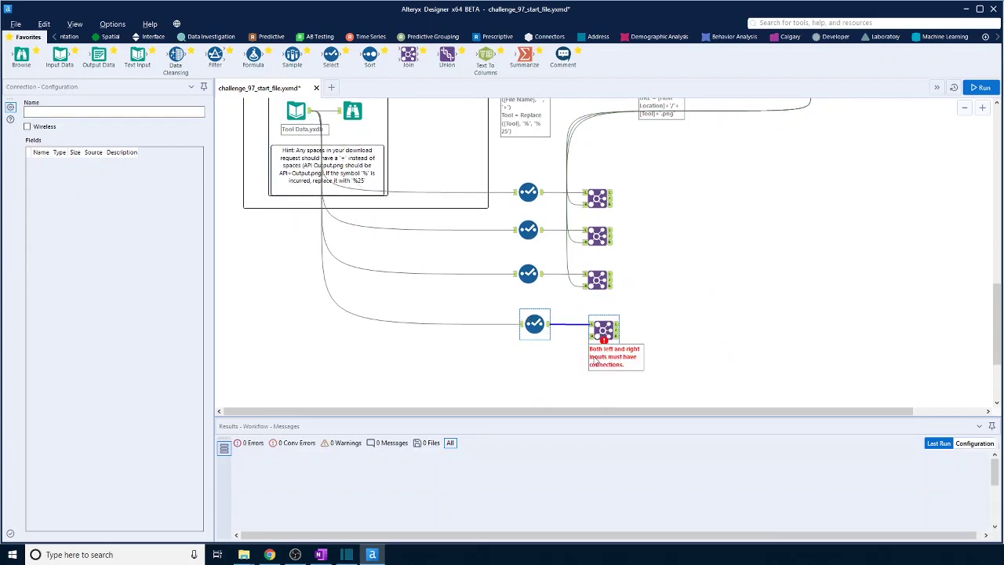
pyautogui.scroll(2, 788, 196)
pyautogui.moveTo(794, 141); pyautogui.dragTo(603, 239)
# Keep the Icon field instead of Anchor in the fourth Select tool.
pyautogui.click(534, 232)
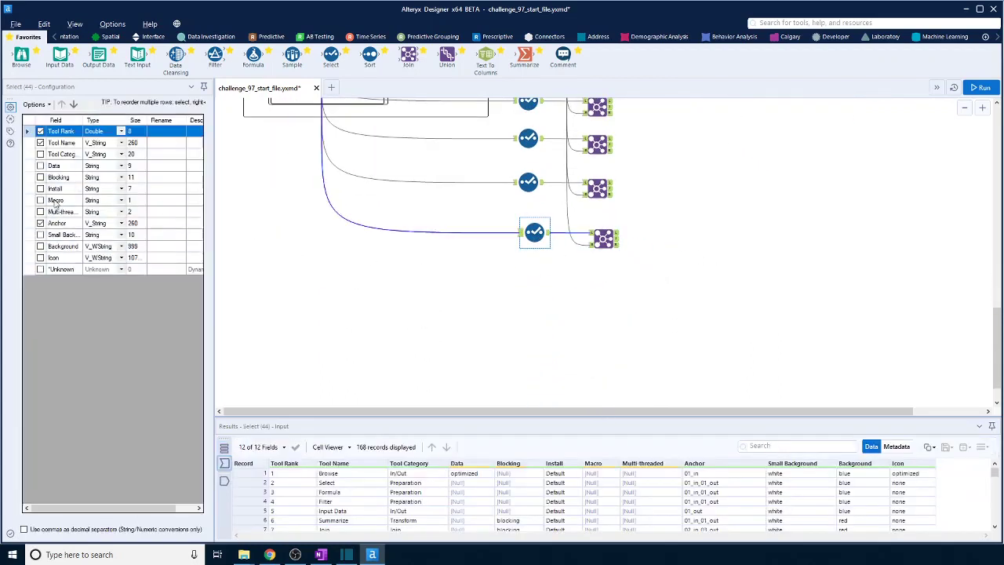
pyautogui.click(41, 258)
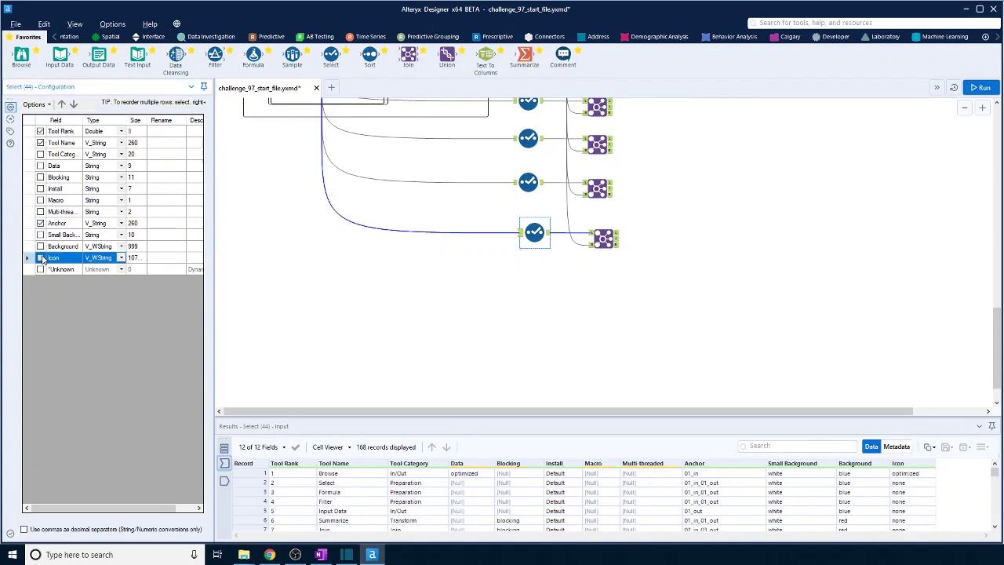
pyautogui.click(40, 223)
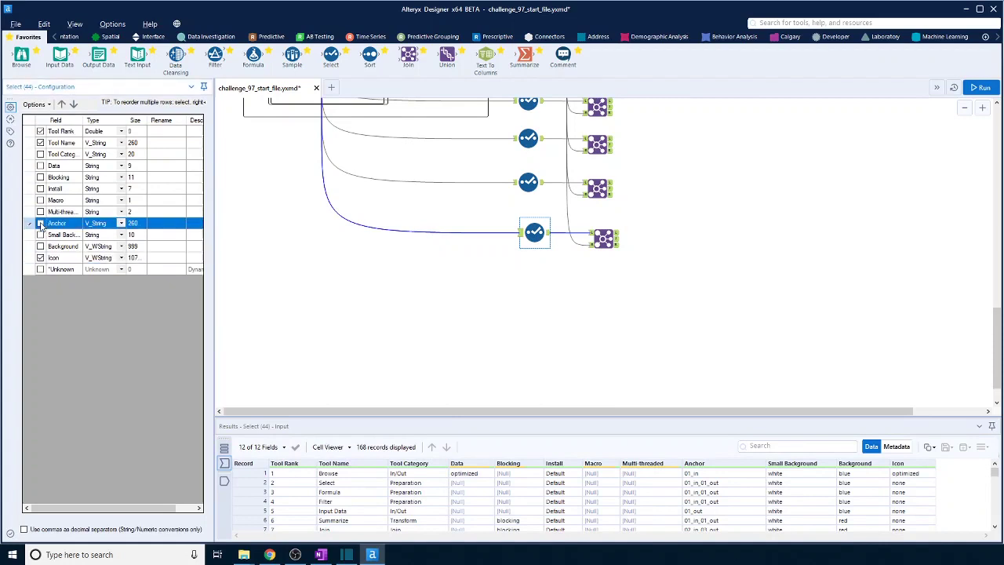
# Set the fourth Join to match Icon with File Name.
pyautogui.click(598, 239)
pyautogui.click(79, 142)
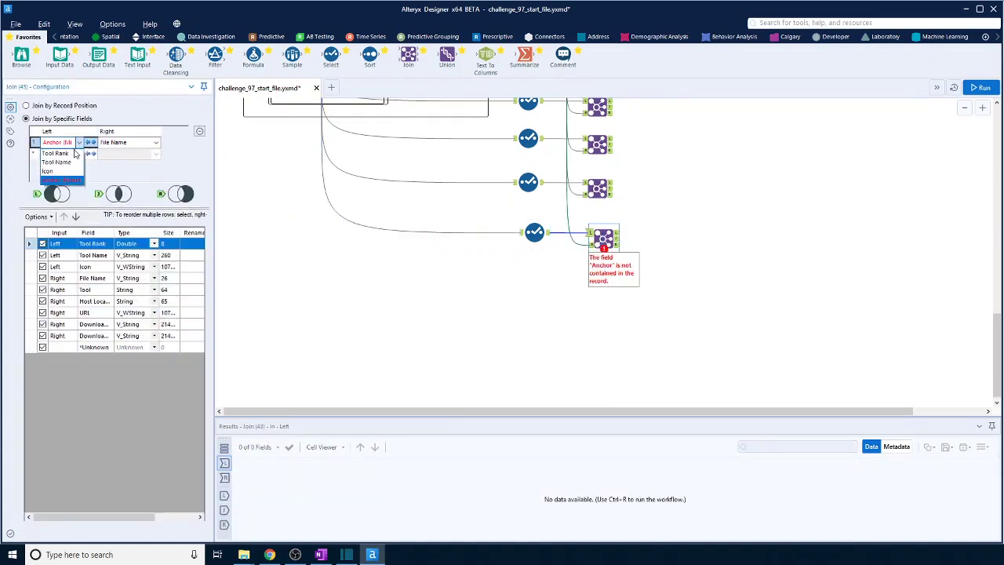
pyautogui.click(63, 173)
pyautogui.click(867, 271)
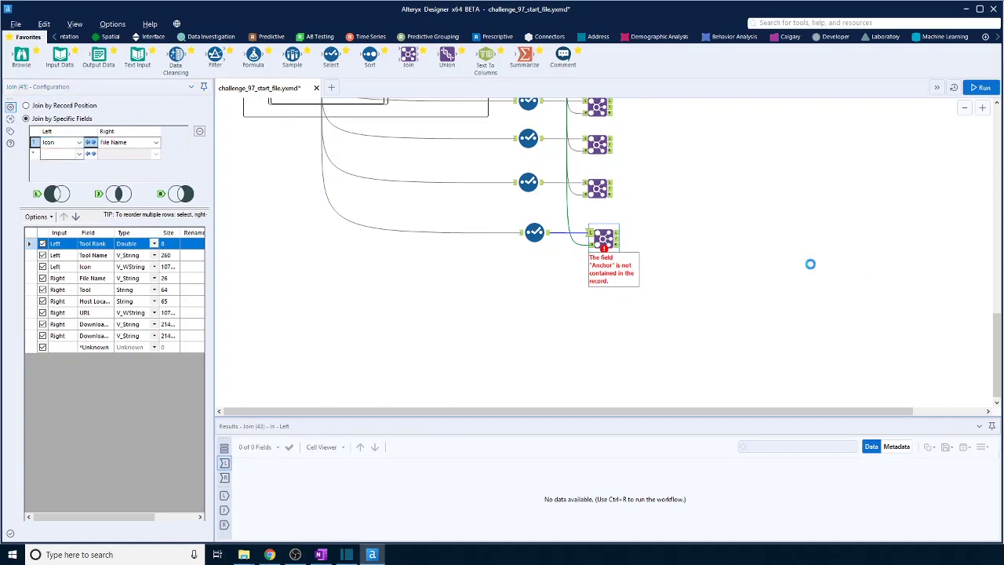
# Add a Join Multiple tool to the right of the first Join.
pyautogui.scroll(2, 784, 271)
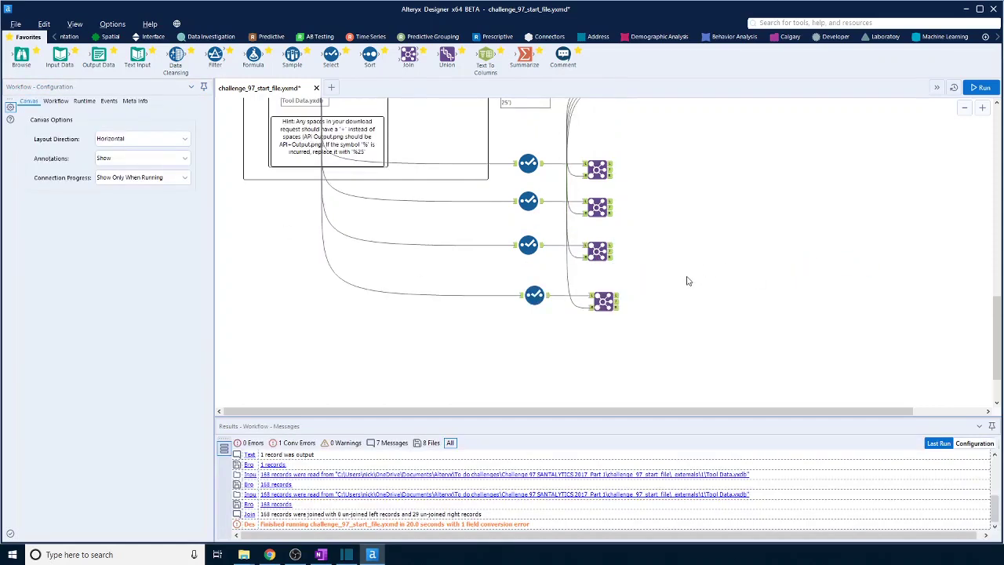
pyautogui.scroll(2, 689, 281)
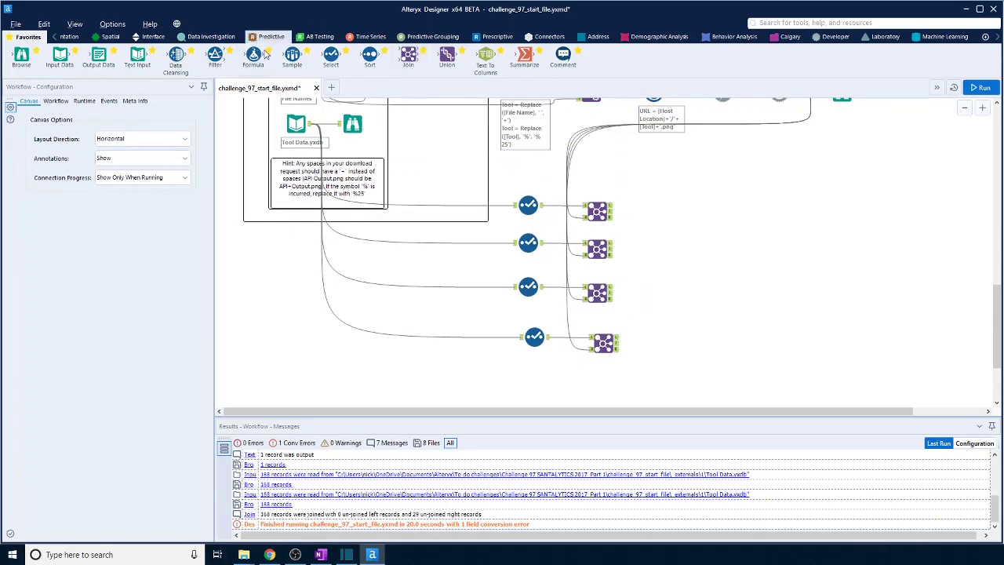
pyautogui.click(54, 39)
pyautogui.click(54, 39)
pyautogui.click(54, 39)
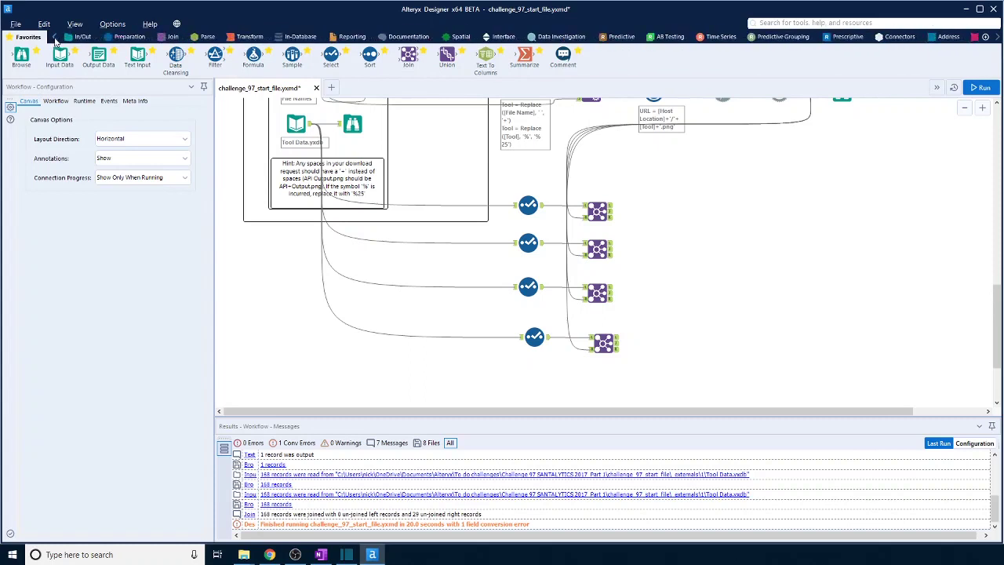
pyautogui.click(173, 37)
pyautogui.moveTo(176, 55); pyautogui.dragTo(726, 209)
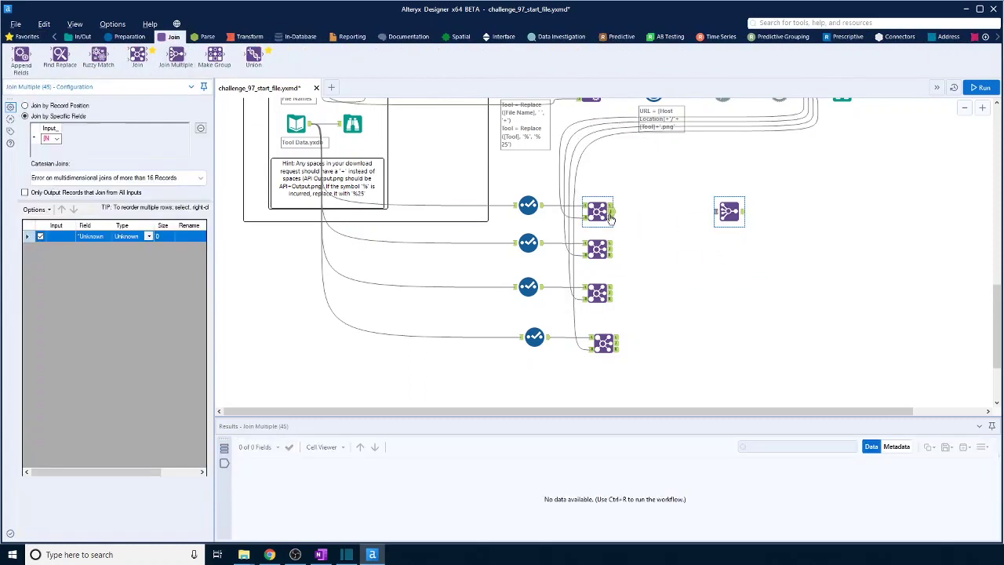
# Connect the joined outputs of all four Join tools, in order from the first to the fourth, to the Join Multiple tool.
pyautogui.moveTo(611, 215); pyautogui.dragTo(716, 211)
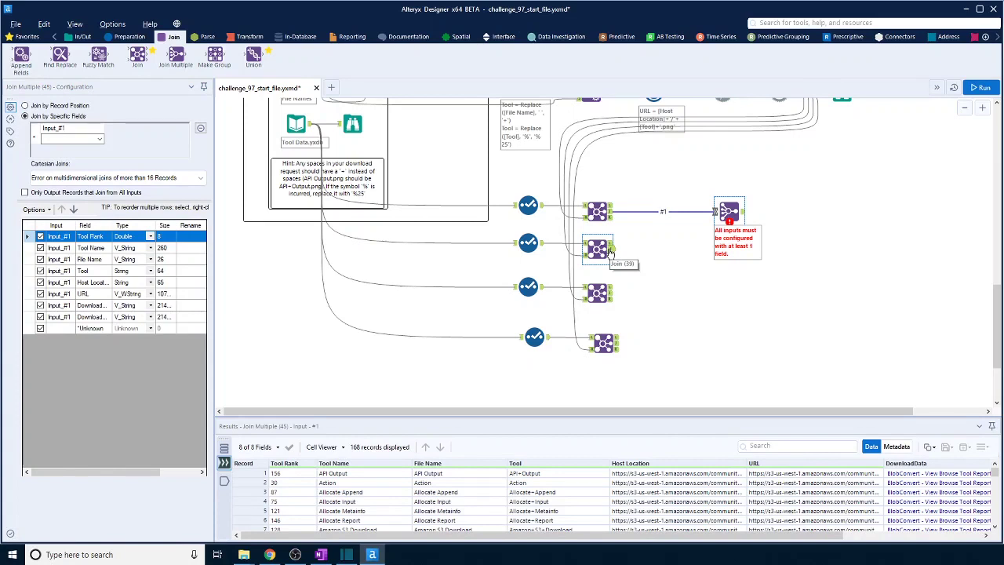
pyautogui.moveTo(611, 251)
pyautogui.mouseDown()
pyautogui.moveTo(717, 211)
pyautogui.moveTo(611, 253)
pyautogui.mouseUp()
pyautogui.moveTo(611, 253); pyautogui.dragTo(716, 212)
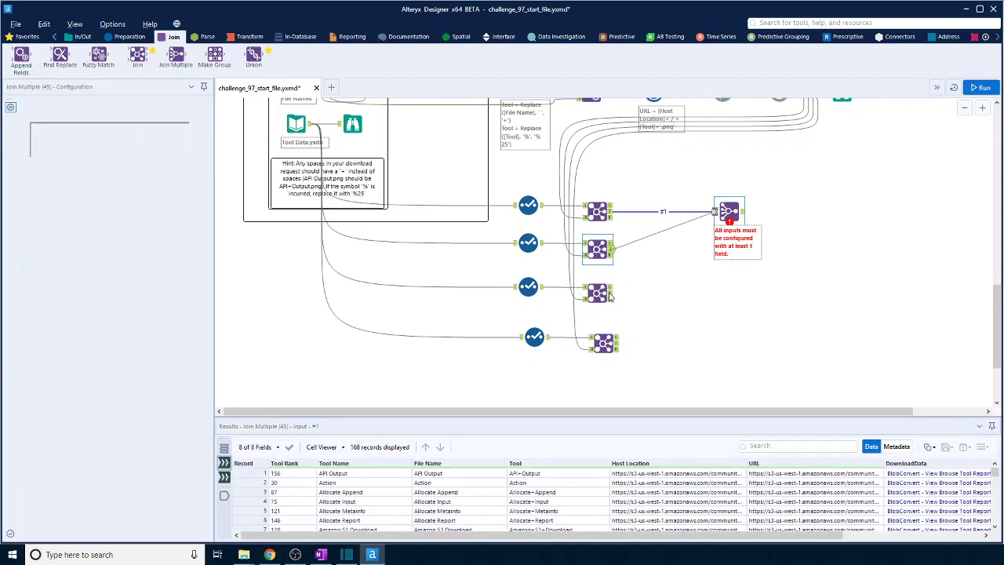
pyautogui.moveTo(610, 295); pyautogui.dragTo(716, 212)
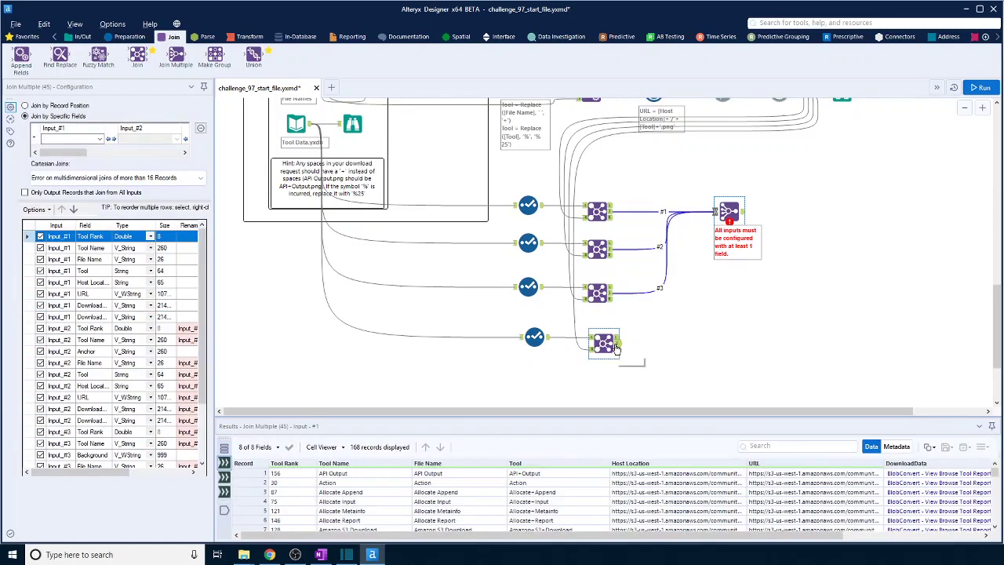
pyautogui.moveTo(617, 346); pyautogui.dragTo(715, 212)
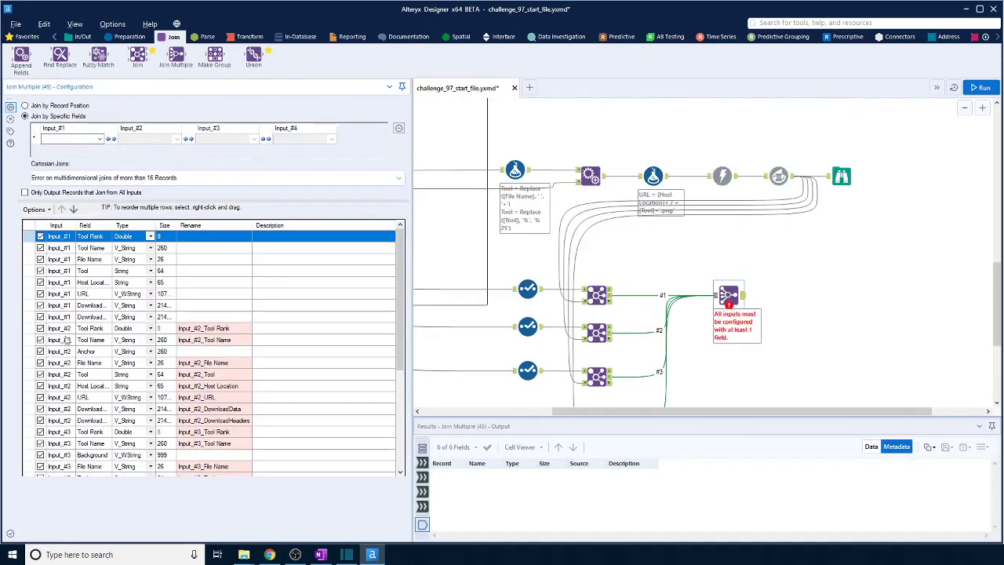
# Exclude the duplicate Tool Rank and Tool Name fields of inputs #2, #3 and #4 in the Join Multiple tool.
pyautogui.click(40, 328)
pyautogui.click(46, 339)
pyautogui.click(40, 339)
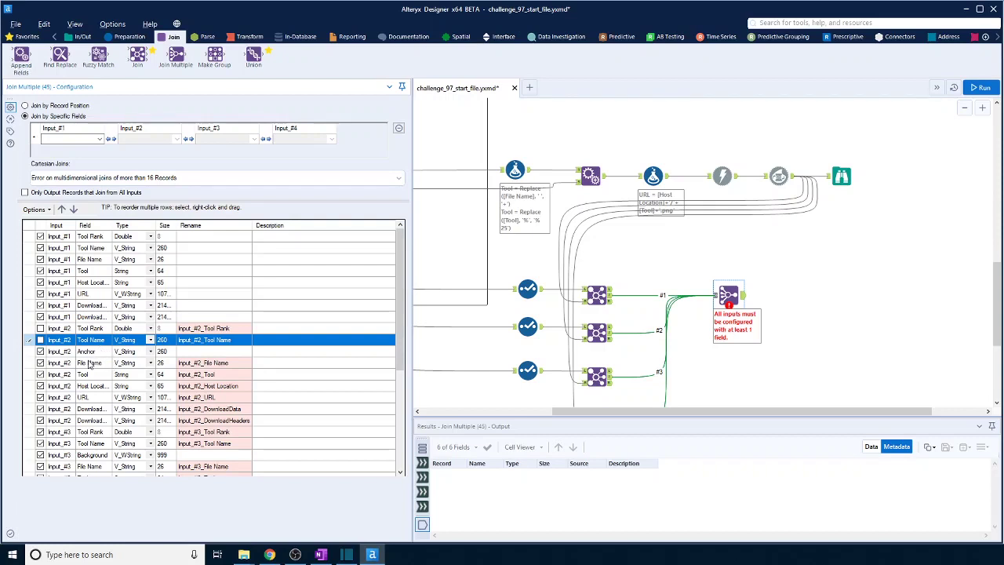
pyautogui.scroll(-1, 90, 365)
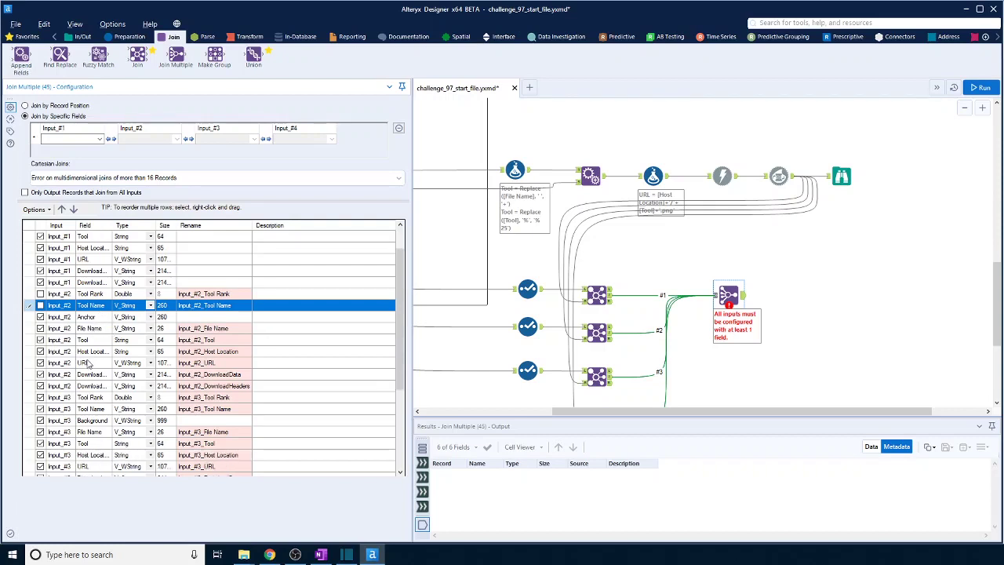
pyautogui.click(41, 397)
pyautogui.click(41, 408)
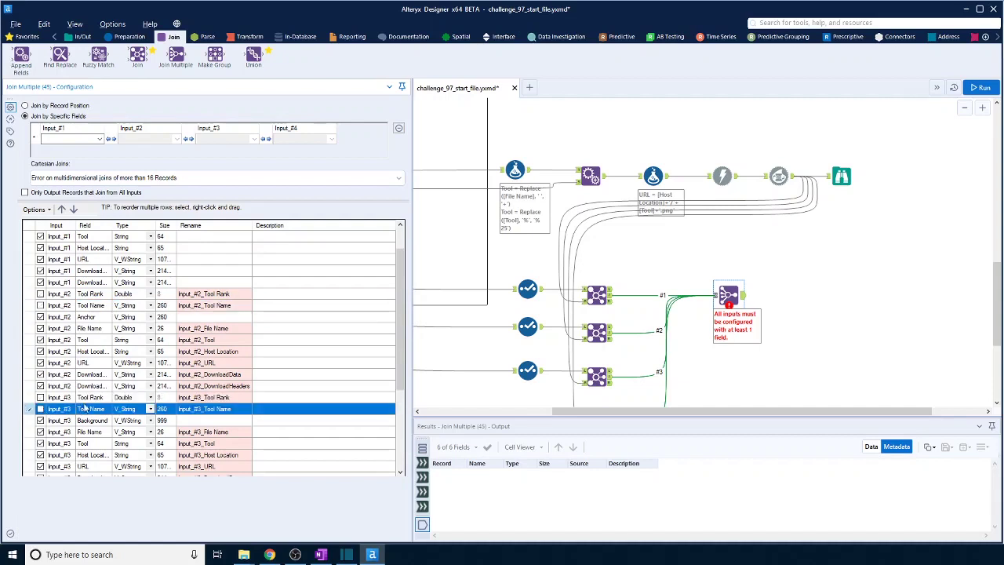
pyautogui.scroll(-2, 102, 404)
pyautogui.scroll(-1, 106, 403)
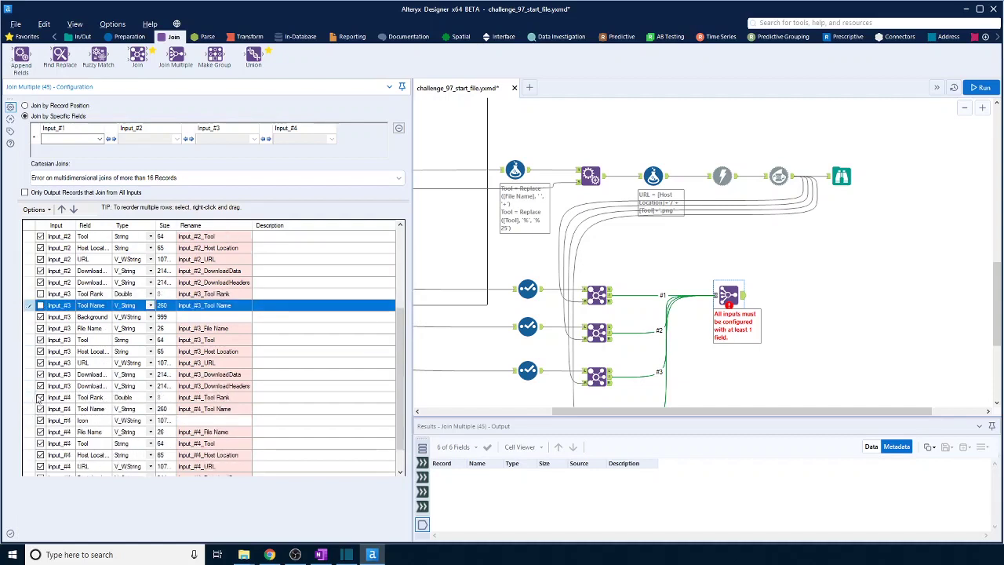
pyautogui.click(41, 397)
pyautogui.click(41, 409)
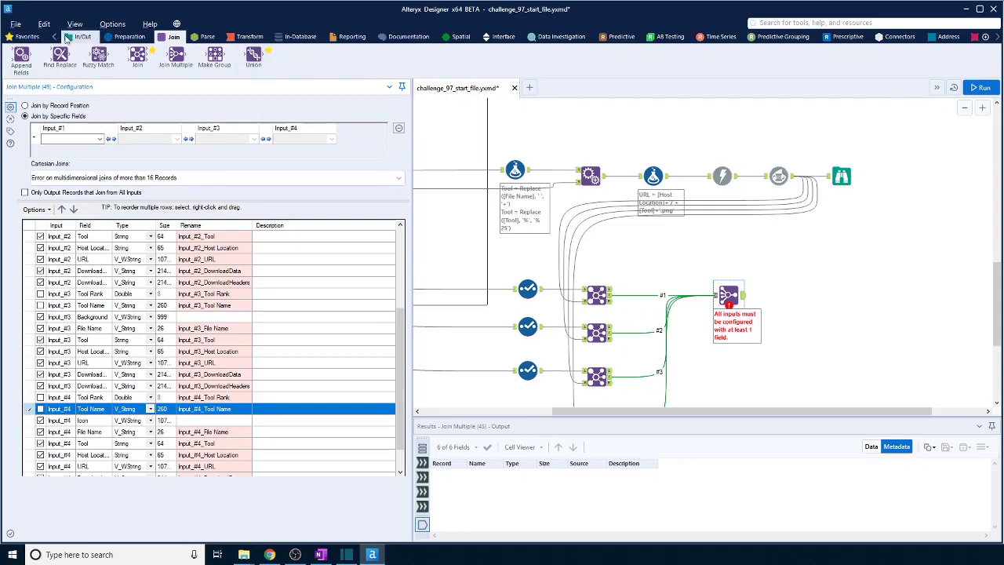
# Attach a Browse tool to the Join Multiple output, and start and stop a workflow run.
pyautogui.click(78, 39)
pyautogui.moveTo(22, 55); pyautogui.dragTo(791, 295)
pyautogui.click(981, 88)
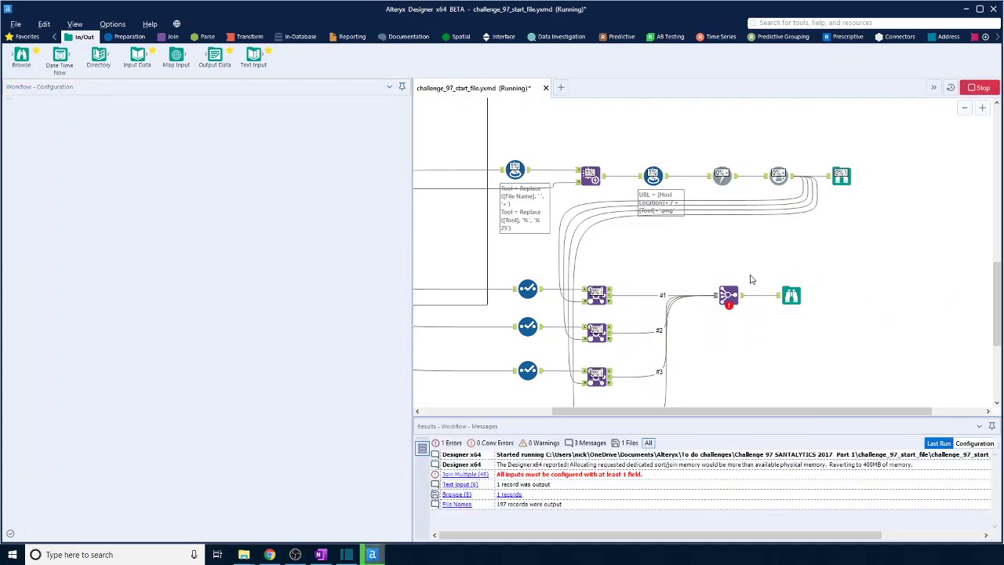
pyautogui.moveTo(730, 292)
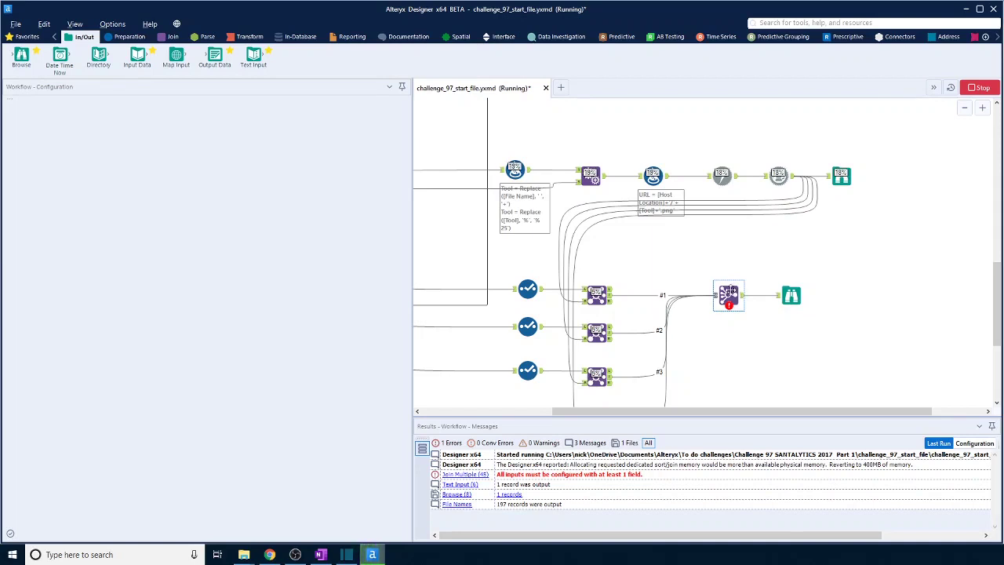
pyautogui.click(981, 87)
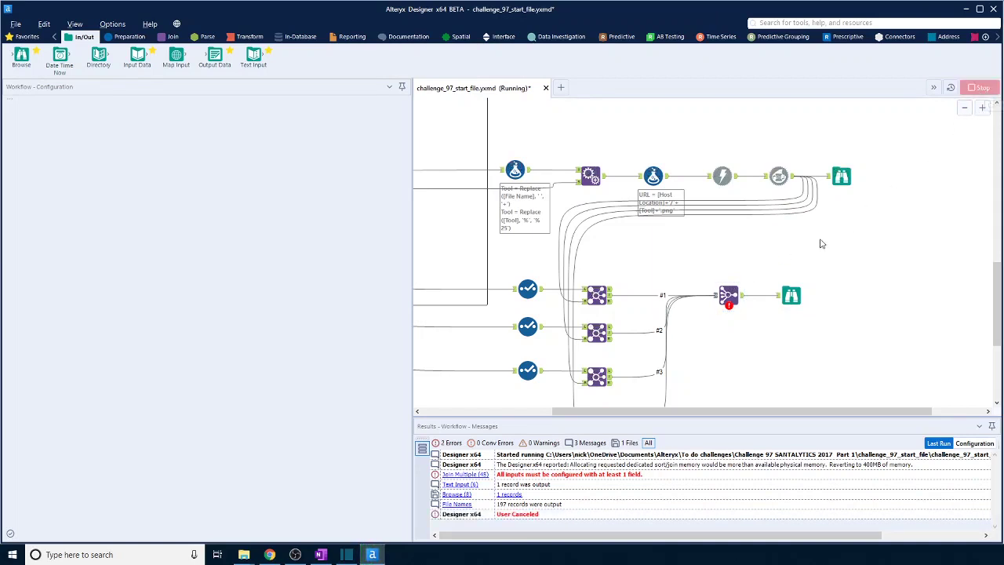
# Set the Join Multiple tool to match all four inputs on Tool Rank and run the workflow.
pyautogui.click(734, 292)
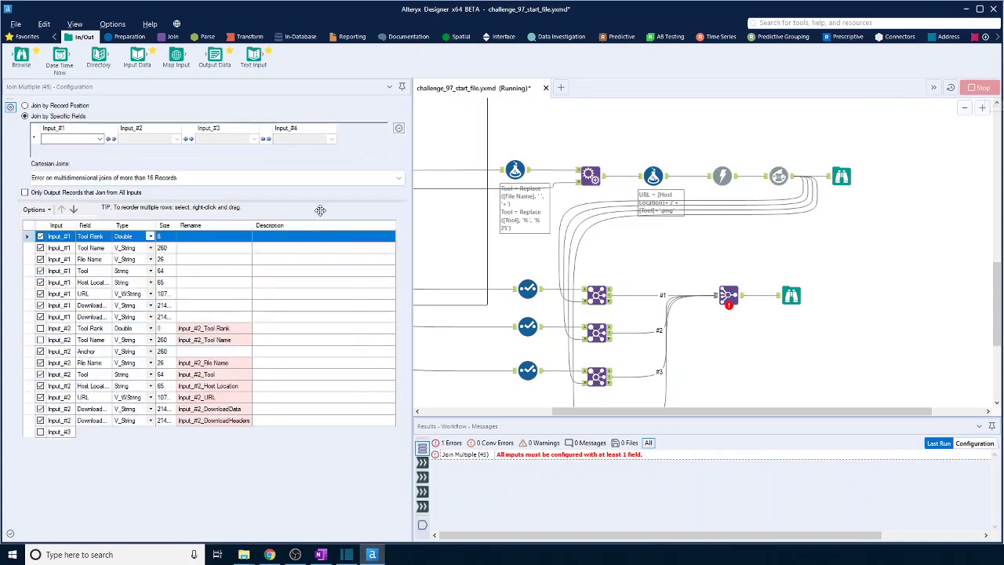
pyautogui.click(100, 140)
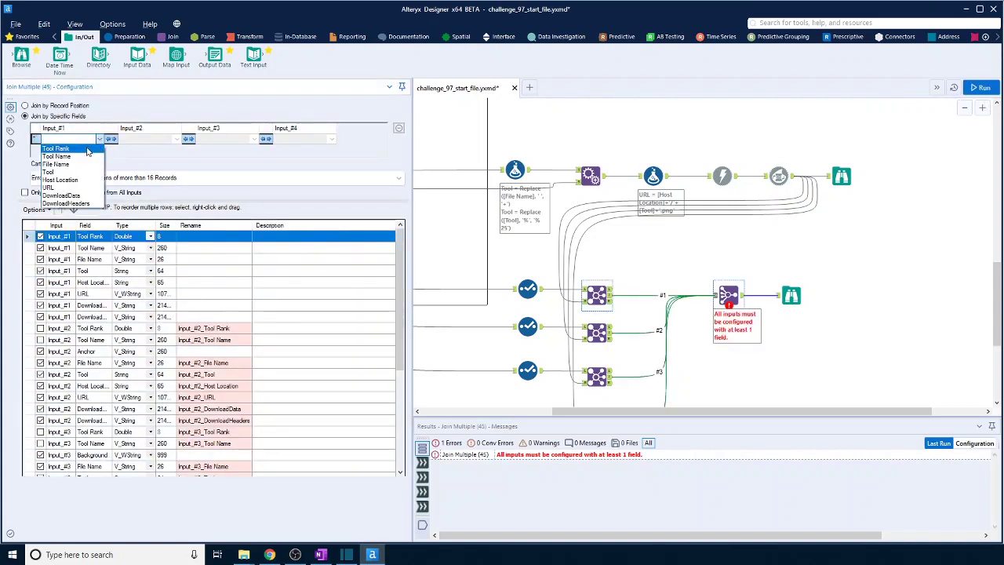
pyautogui.click(88, 150)
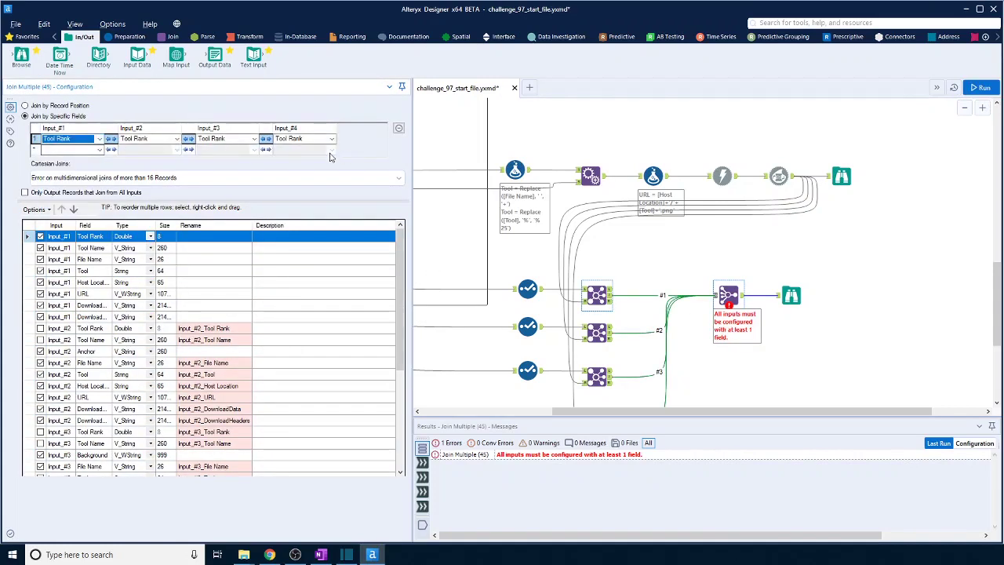
pyautogui.click(977, 88)
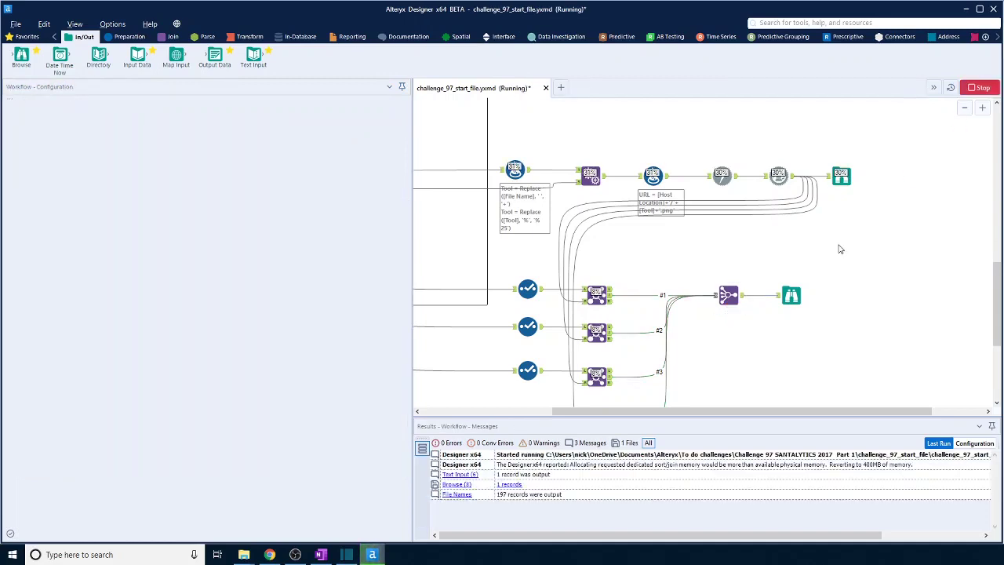
# Open the Join Multiple Browse results, widen the report view to show all four image columns, and examine records 1 to 10.
pyautogui.click(791, 295)
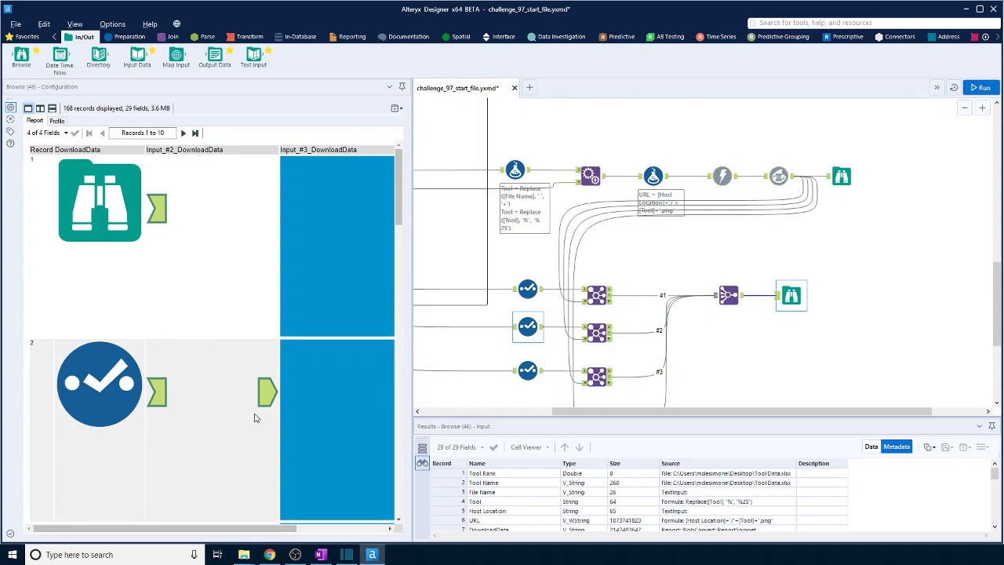
pyautogui.moveTo(412, 292); pyautogui.dragTo(878, 305)
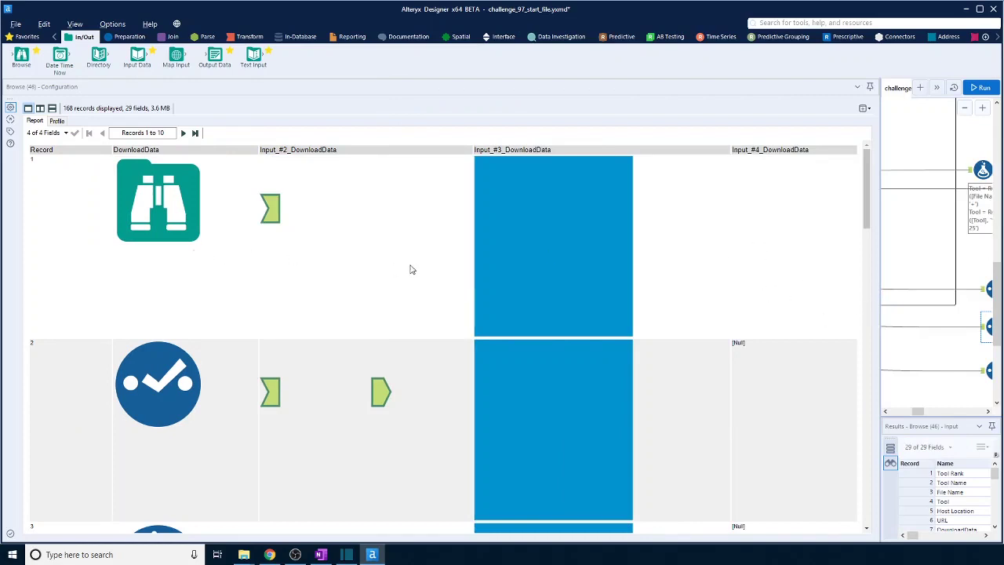
pyautogui.scroll(-3, 401, 269)
pyautogui.scroll(-8, 390, 268)
pyautogui.scroll(-10, 390, 268)
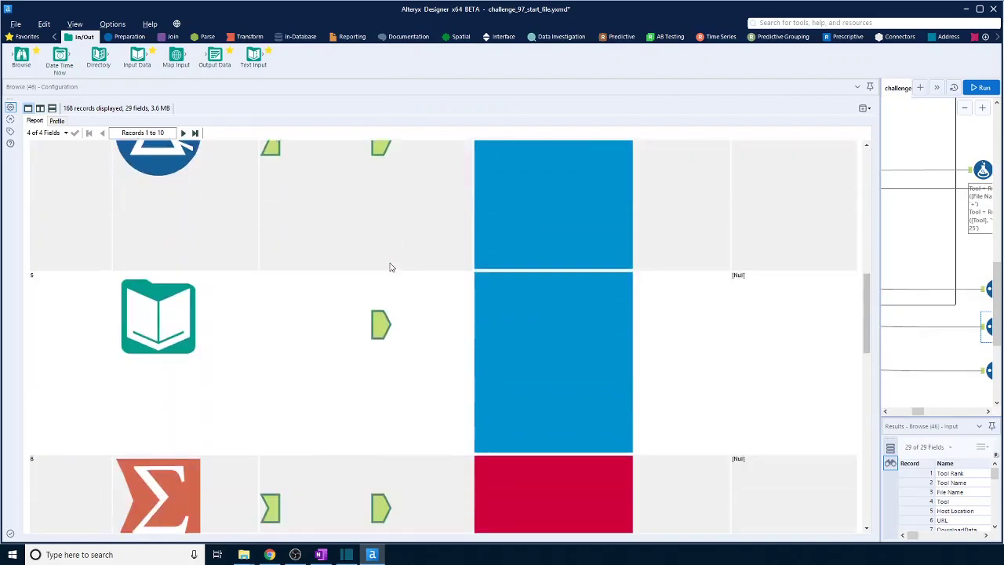
pyautogui.scroll(-3, 420, 295)
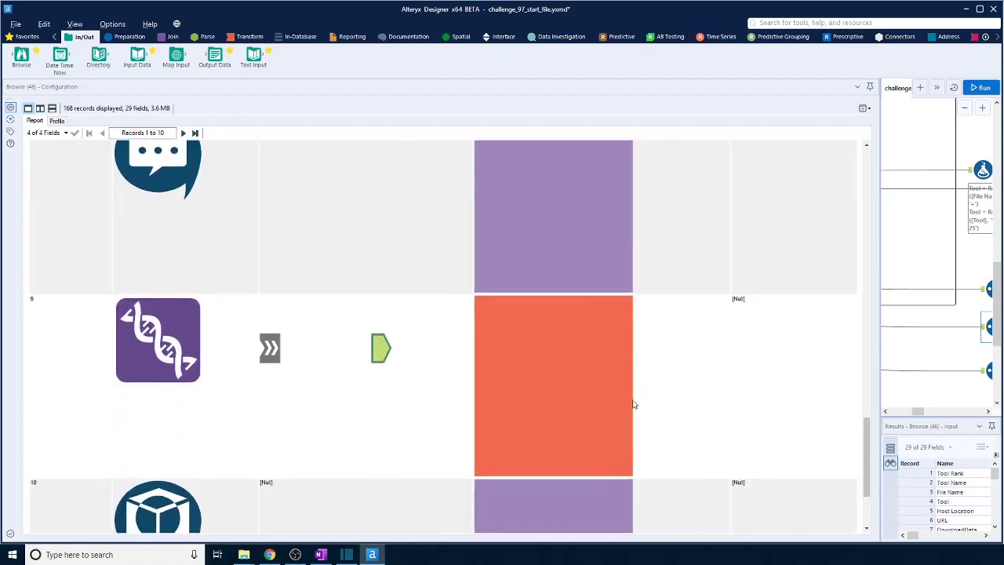
pyautogui.scroll(8, 550, 354)
pyautogui.scroll(12, 494, 375)
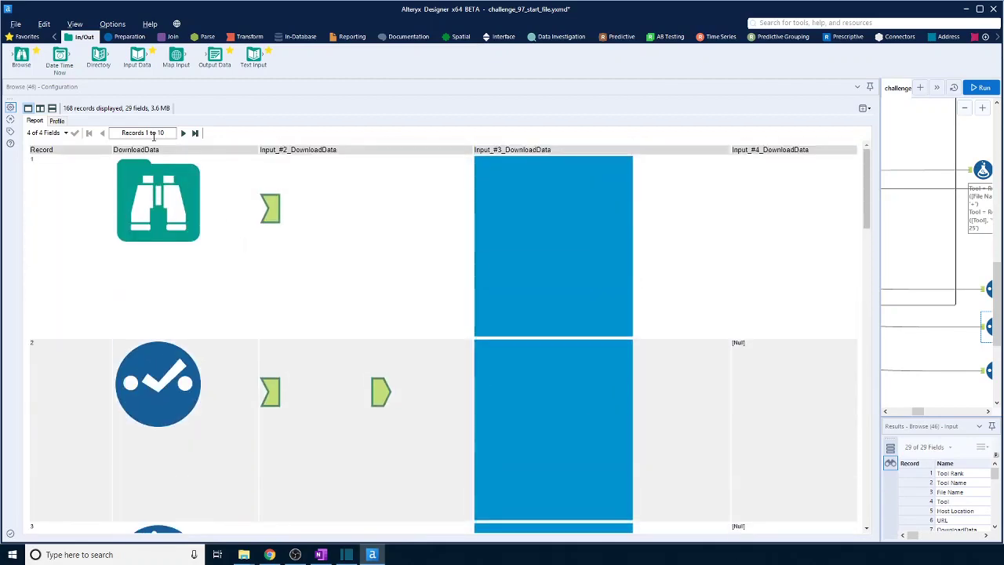
# Examine the name, anchor, background and icon images of records 11 to 20 in the Browse report.
pyautogui.click(183, 133)
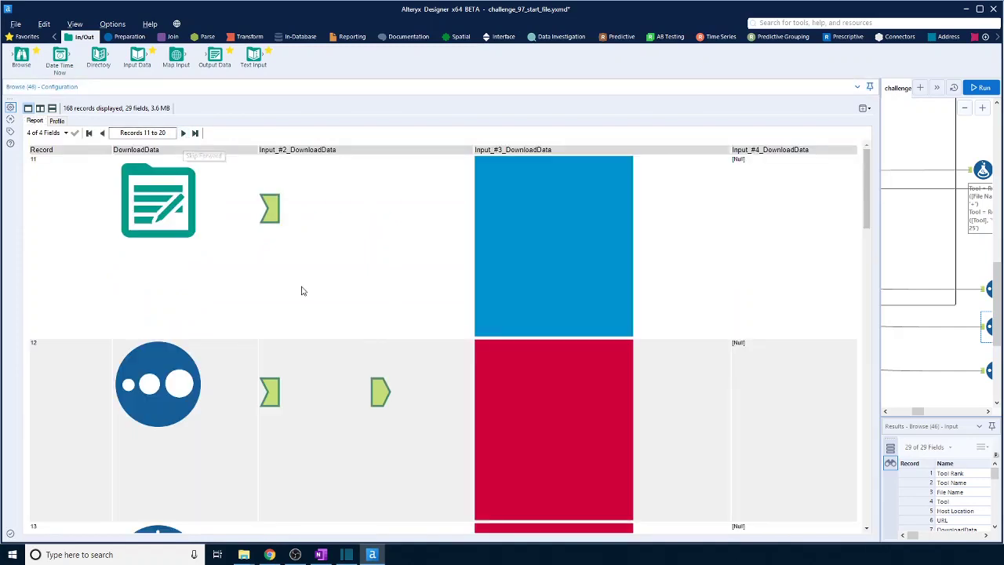
pyautogui.scroll(-6, 305, 289)
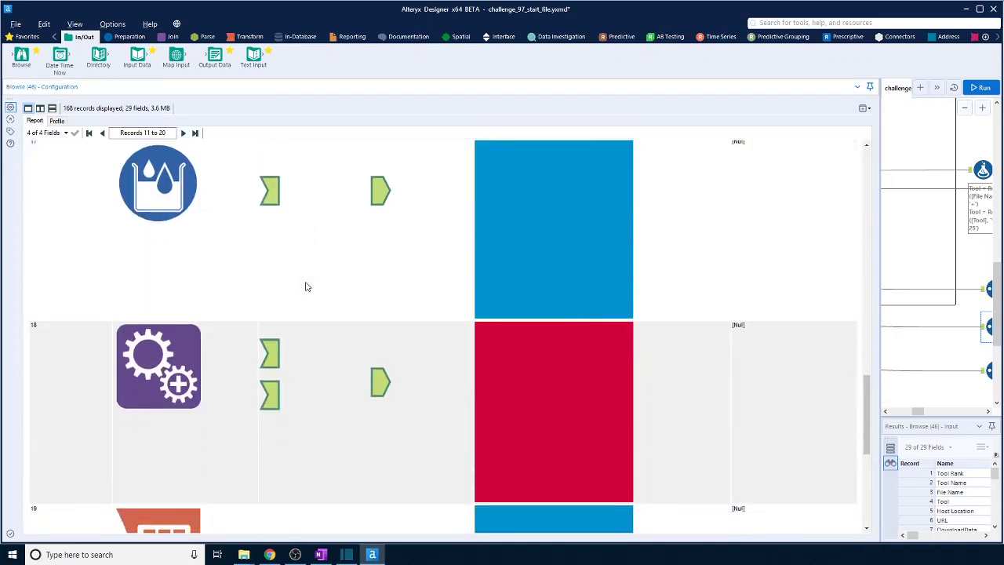
pyautogui.scroll(-1, 306, 288)
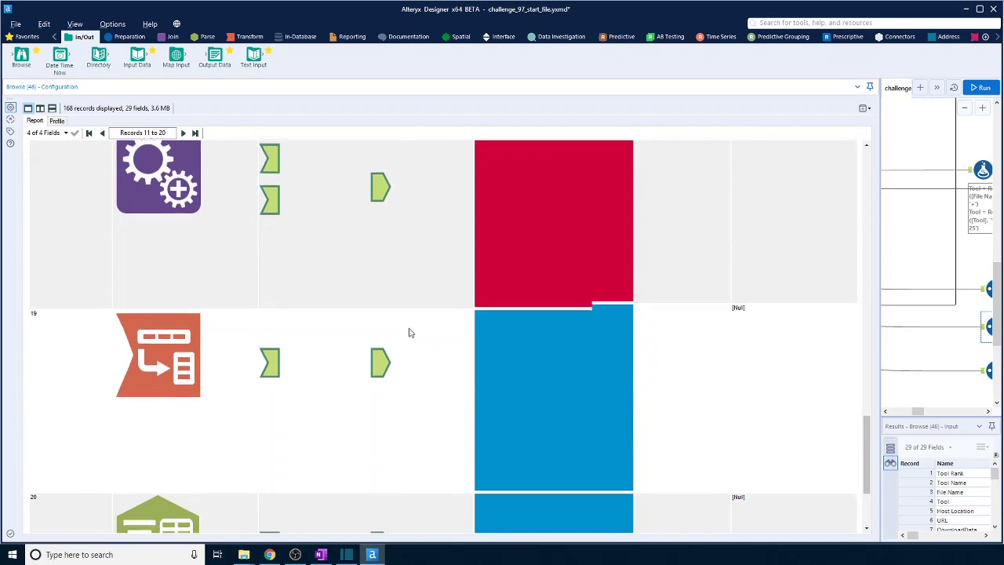
pyautogui.scroll(-1, 408, 332)
pyautogui.scroll(2, 412, 349)
pyautogui.scroll(6, 411, 348)
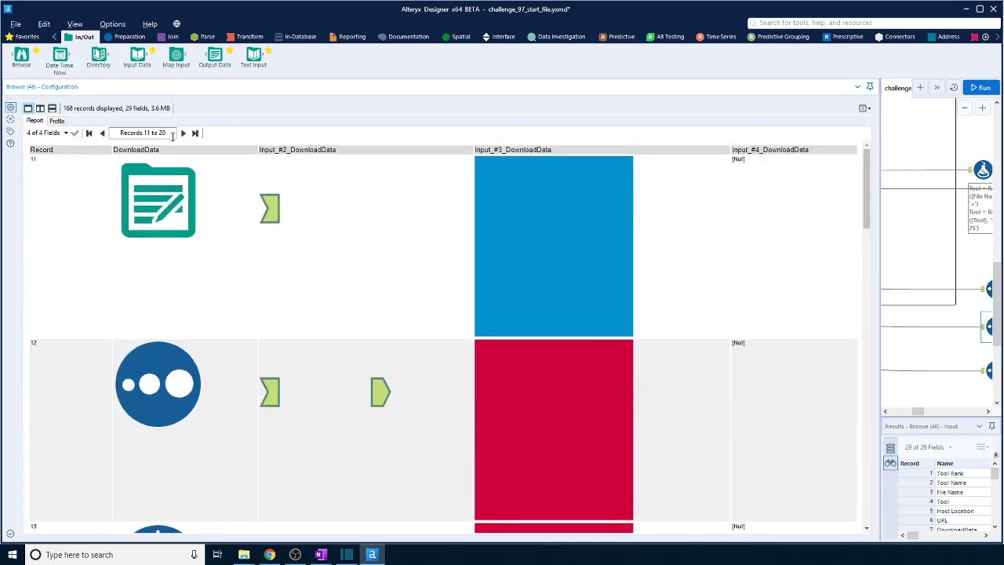
# Examine the joined images in records 21 to 30 and 31 to 40 of the Browse report.
pyautogui.click(183, 133)
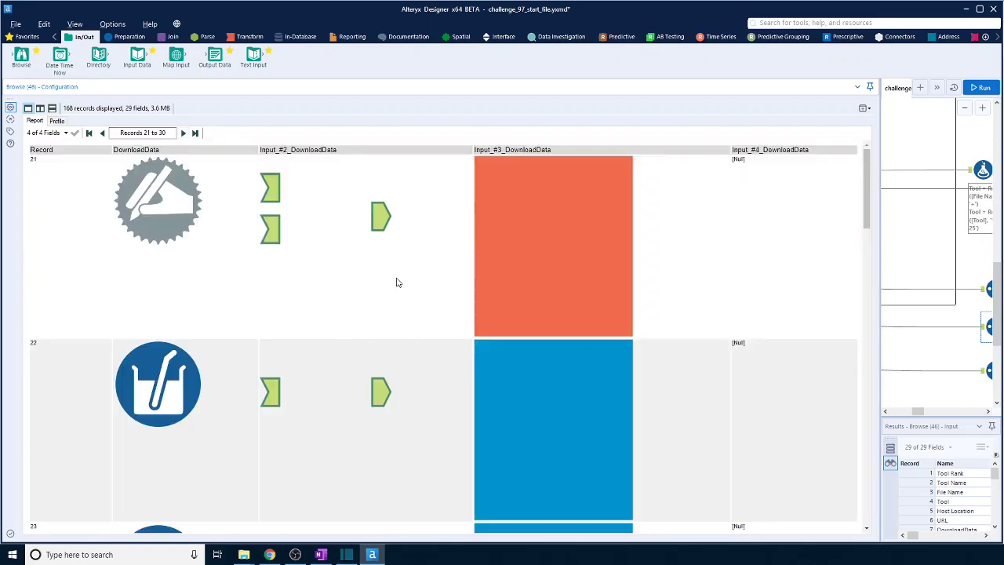
pyautogui.scroll(-5, 397, 282)
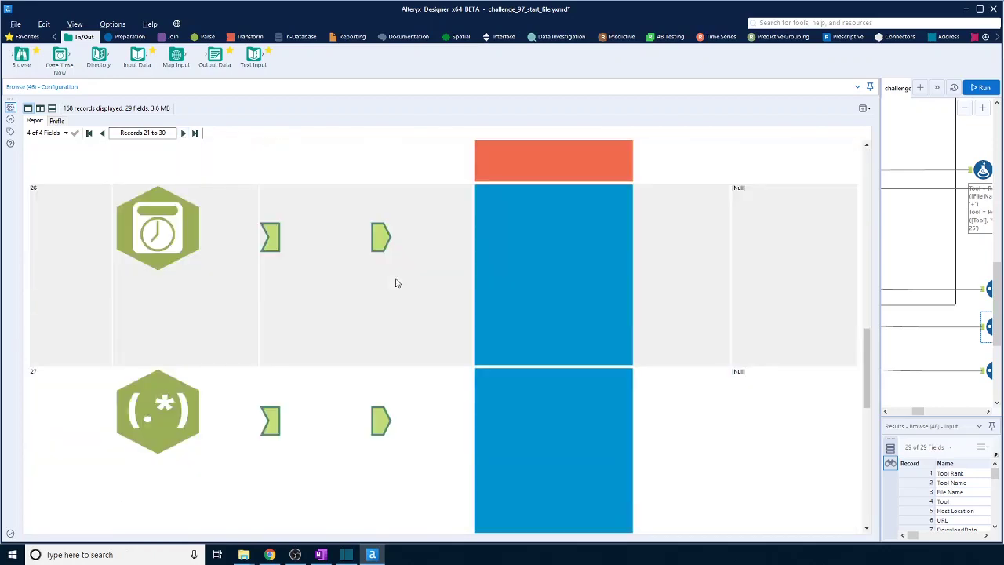
pyautogui.scroll(-3, 397, 283)
pyautogui.scroll(4, 397, 283)
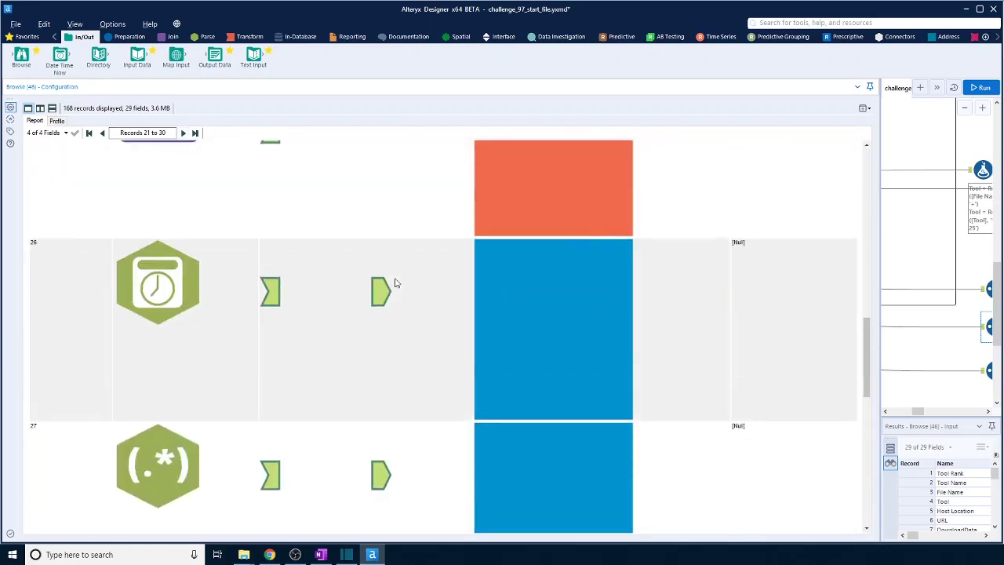
pyautogui.scroll(-6, 396, 283)
pyautogui.click(183, 133)
pyautogui.scroll(-2, 411, 284)
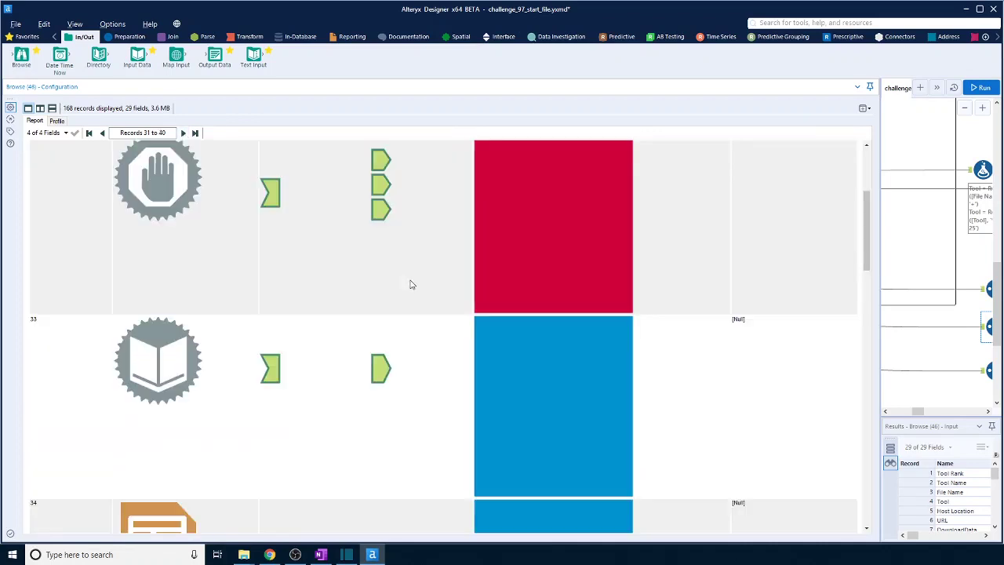
pyautogui.scroll(-7, 410, 284)
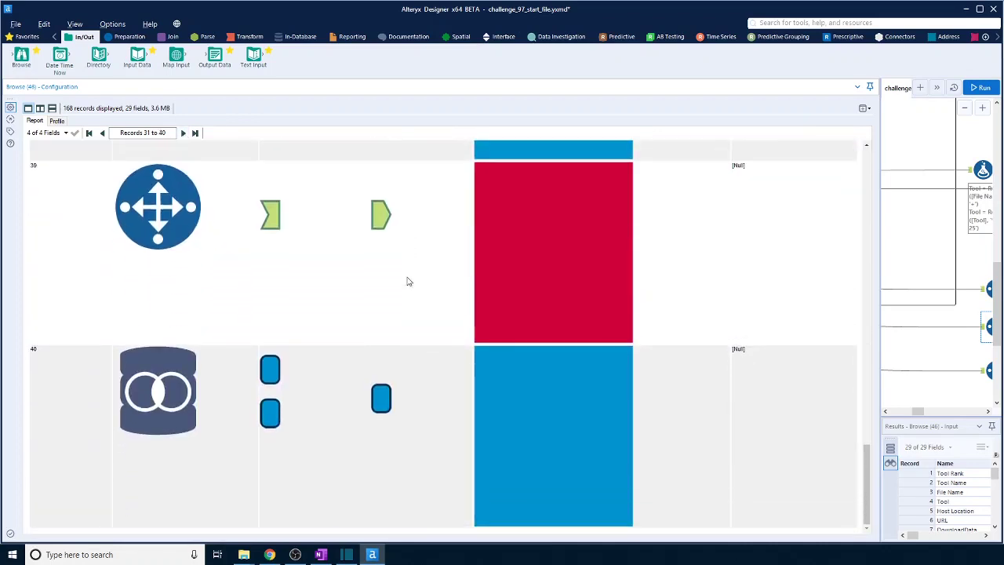
pyautogui.scroll(3, 266, 162)
# Examine the joined images in records 41 to 60 of the Browse report, including the Input_#4_DownloadData icon column.
pyautogui.click(183, 133)
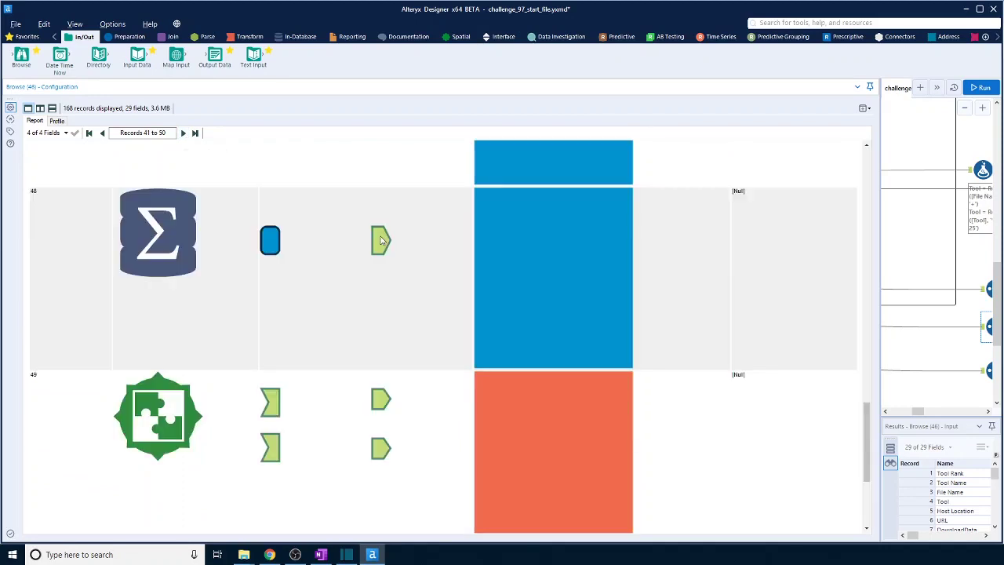
pyautogui.scroll(-2, 529, 328)
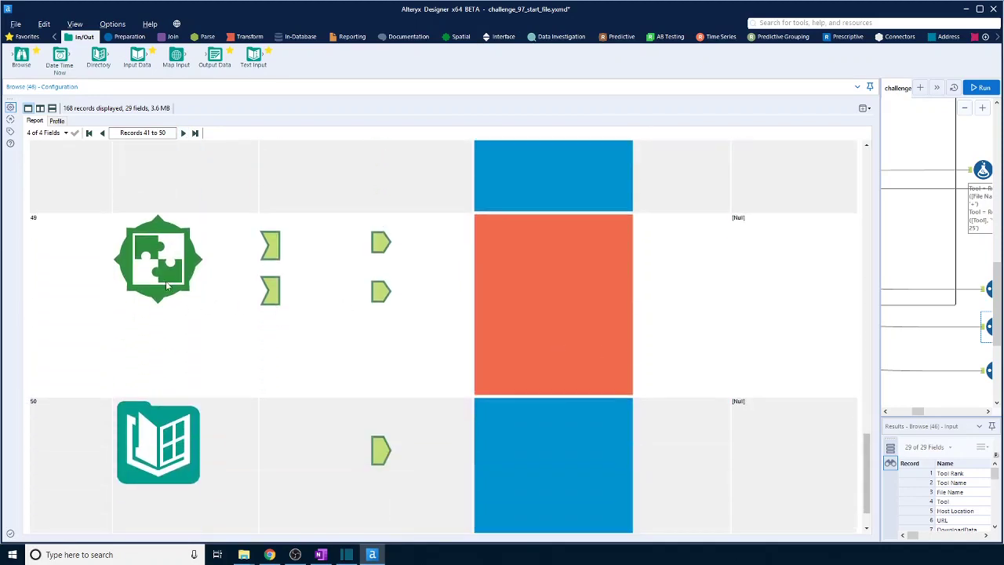
pyautogui.scroll(-1, 166, 286)
pyautogui.click(183, 133)
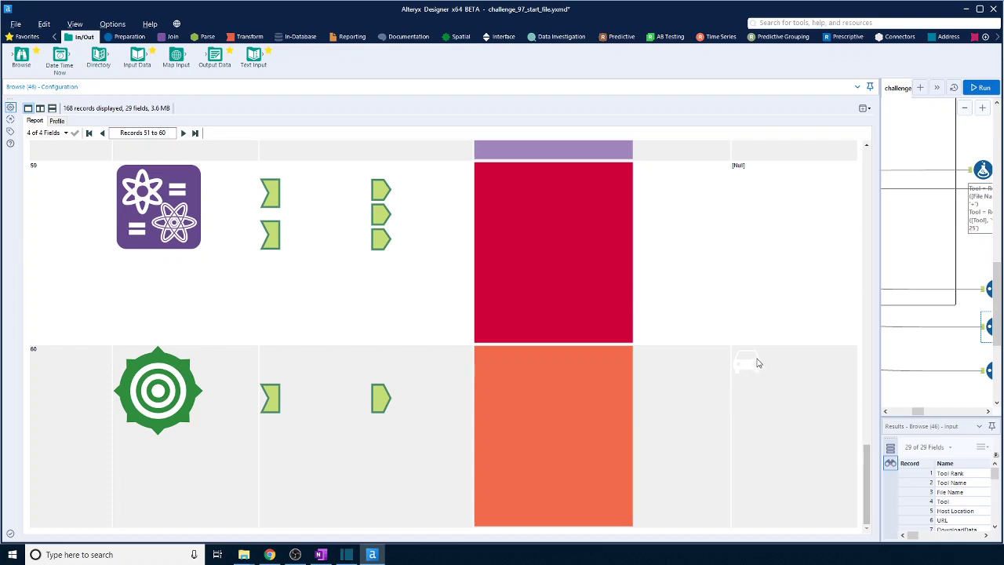
pyautogui.scroll(12, 757, 363)
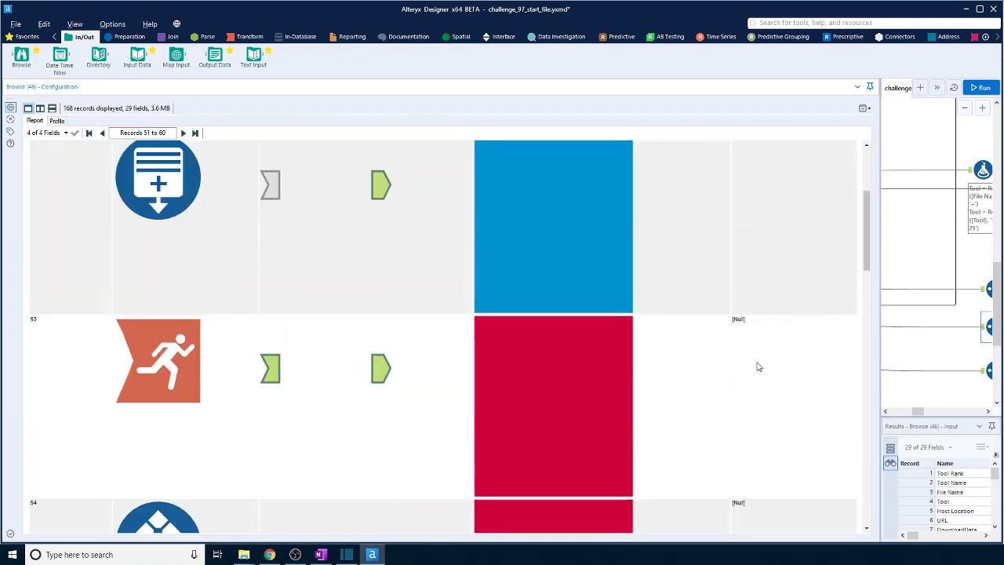
pyautogui.scroll(3, 758, 366)
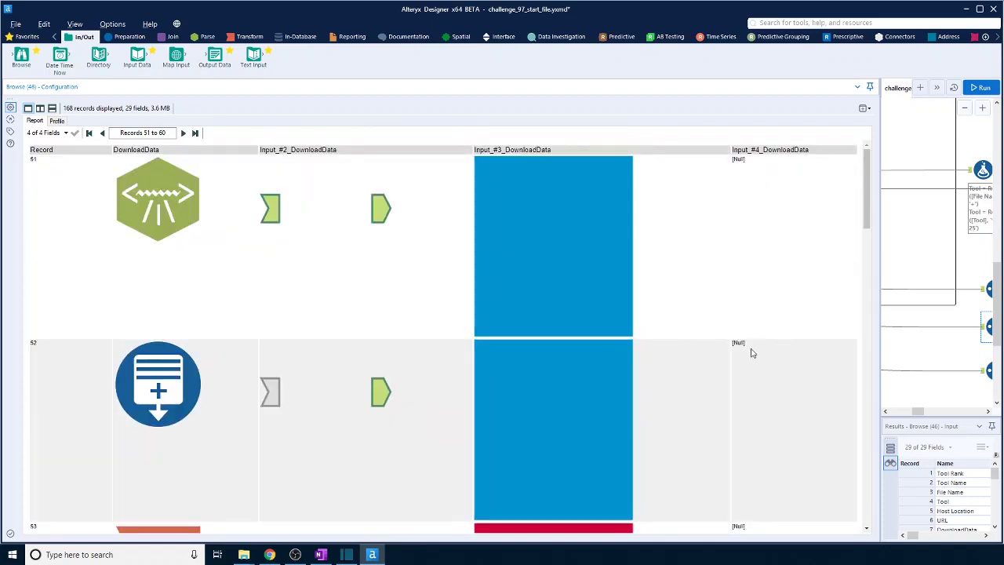